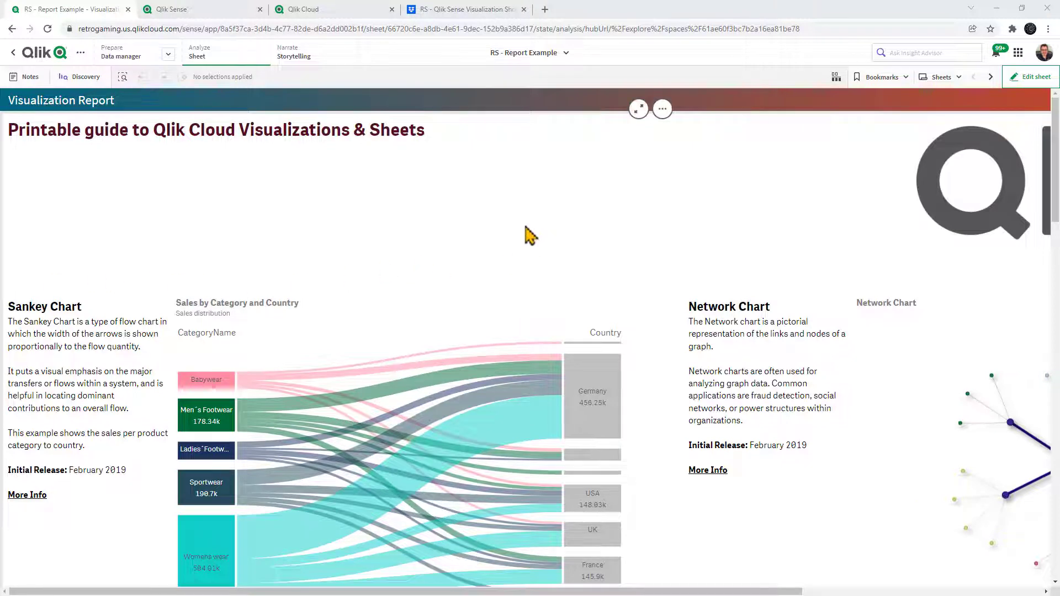
# Compare the Qlik Sense Visualization Showcase PDF in Dropbox with the Visualization Report sheet and look through the sheet's charts
pyautogui.click(473, 11)
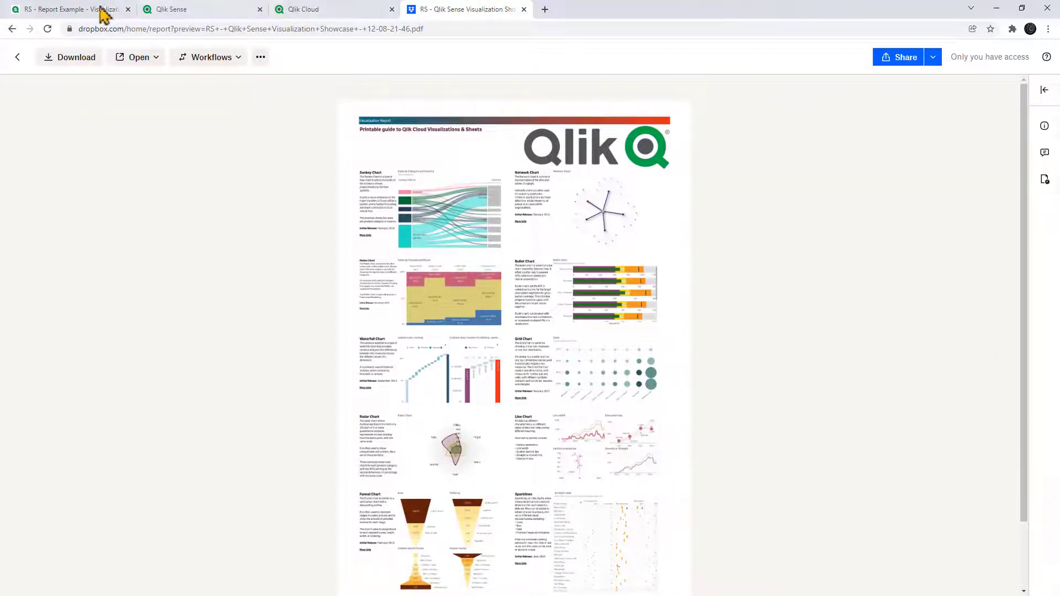
pyautogui.click(72, 10)
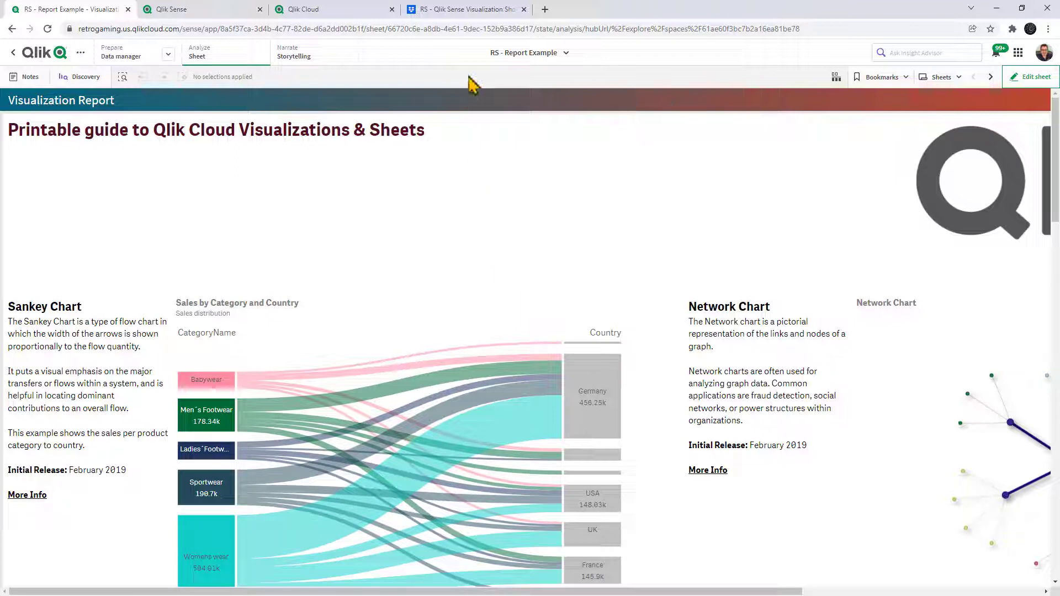
pyautogui.click(465, 13)
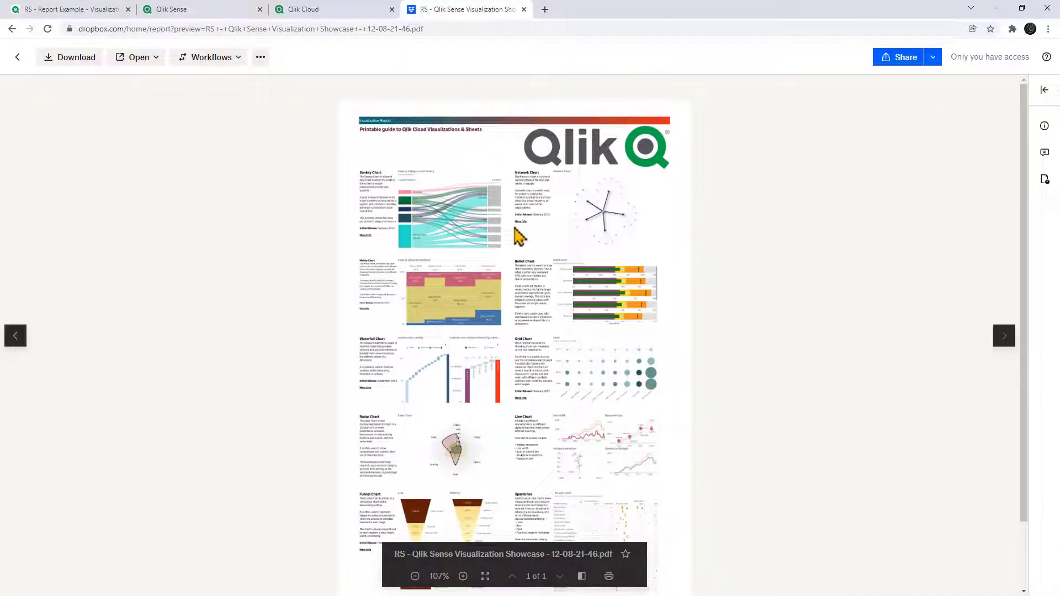
pyautogui.click(85, 9)
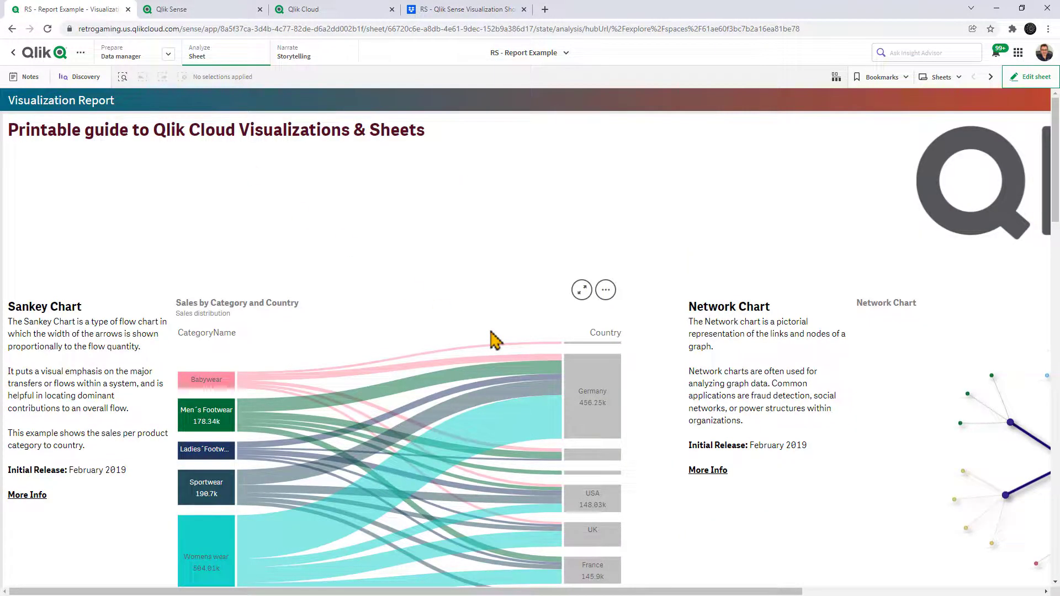
pyautogui.scroll(-15, 618, 259)
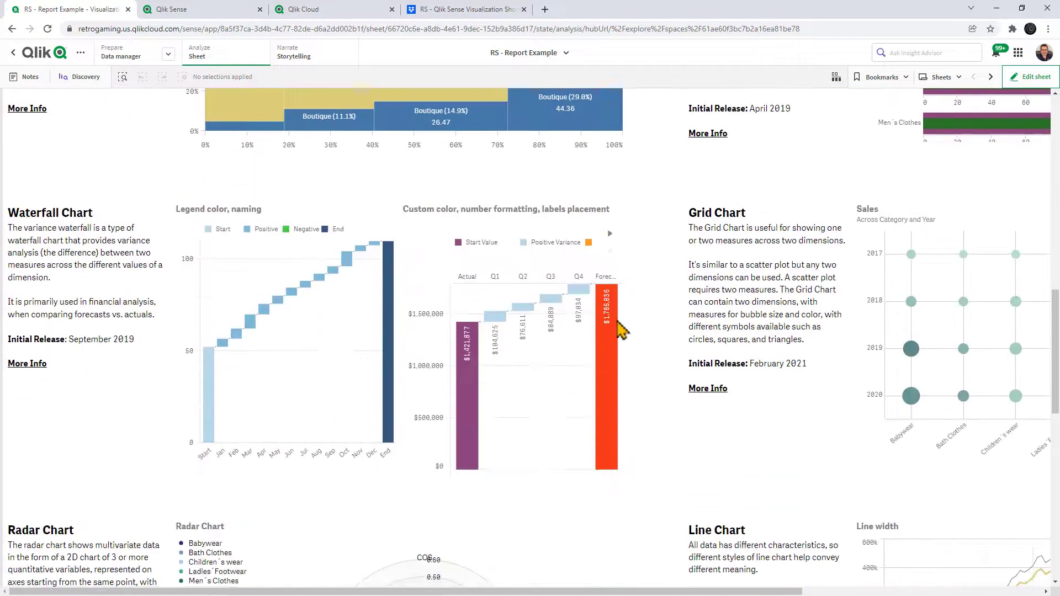
pyautogui.scroll(-7, 621, 330)
pyautogui.scroll(12, 621, 331)
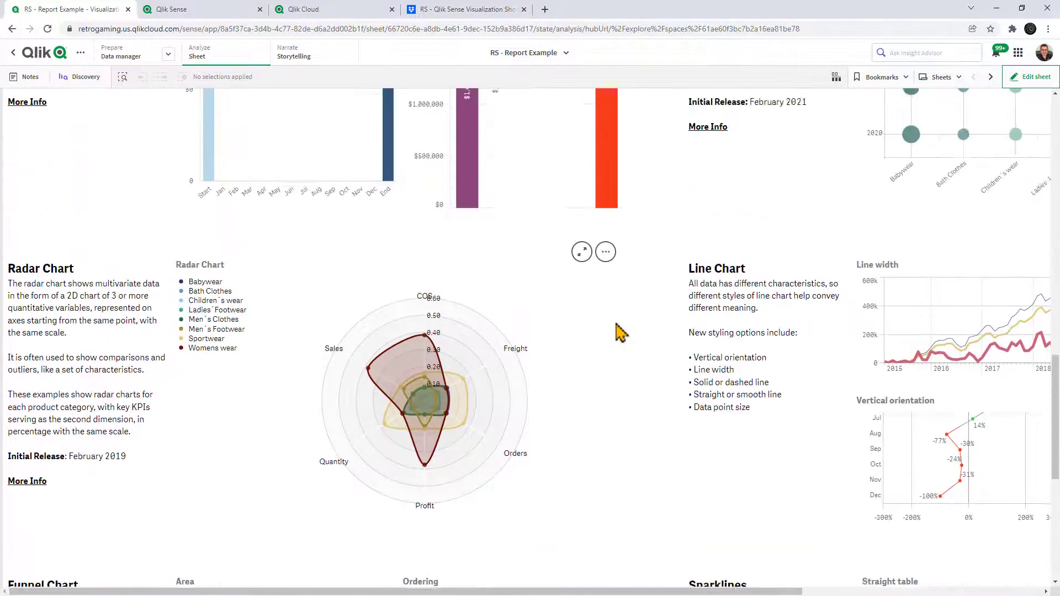
pyautogui.scroll(5, 621, 331)
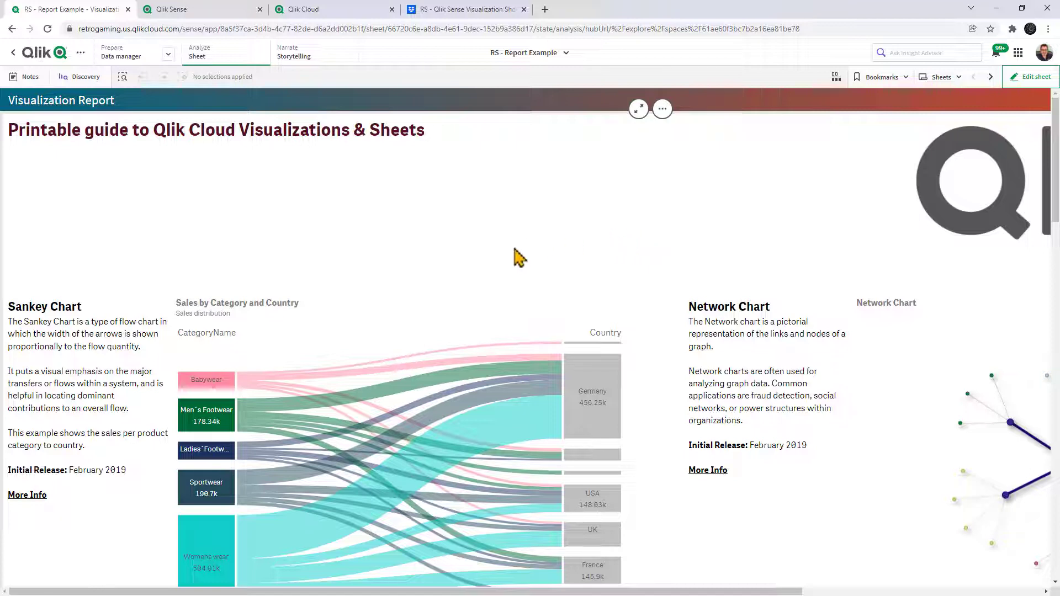
# Preview the Visualization Report sheet's PDF download in Letter size with portrait orientation, and close the preview without downloading
pyautogui.click(80, 53)
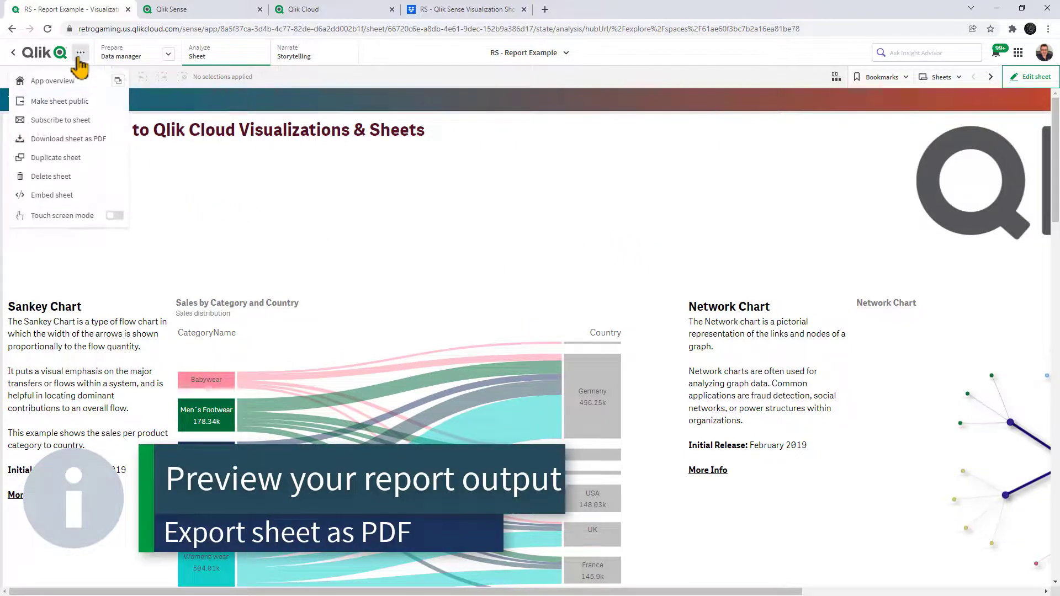
pyautogui.click(78, 141)
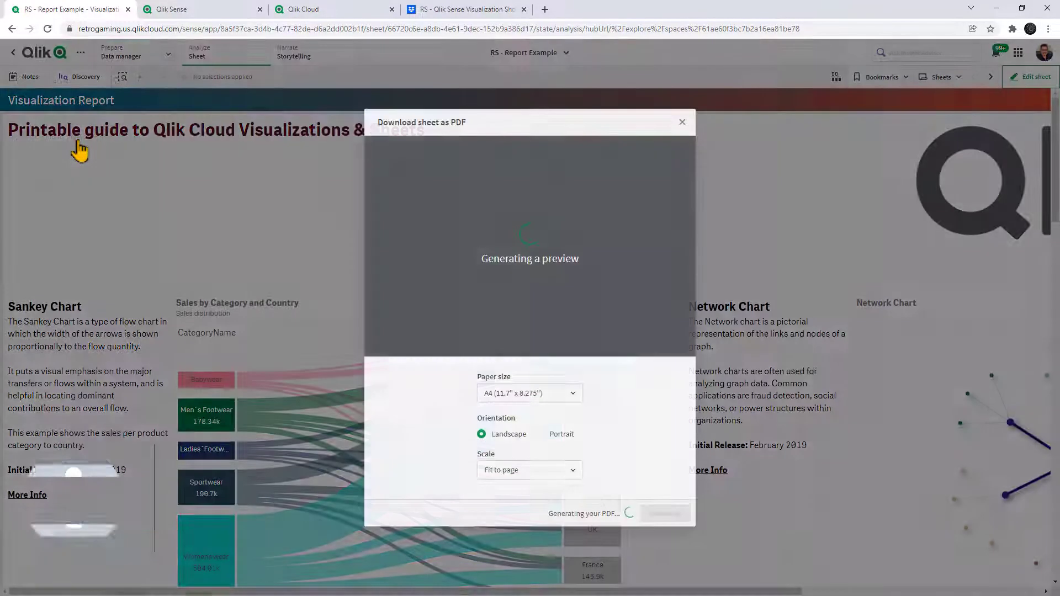
pyautogui.click(543, 393)
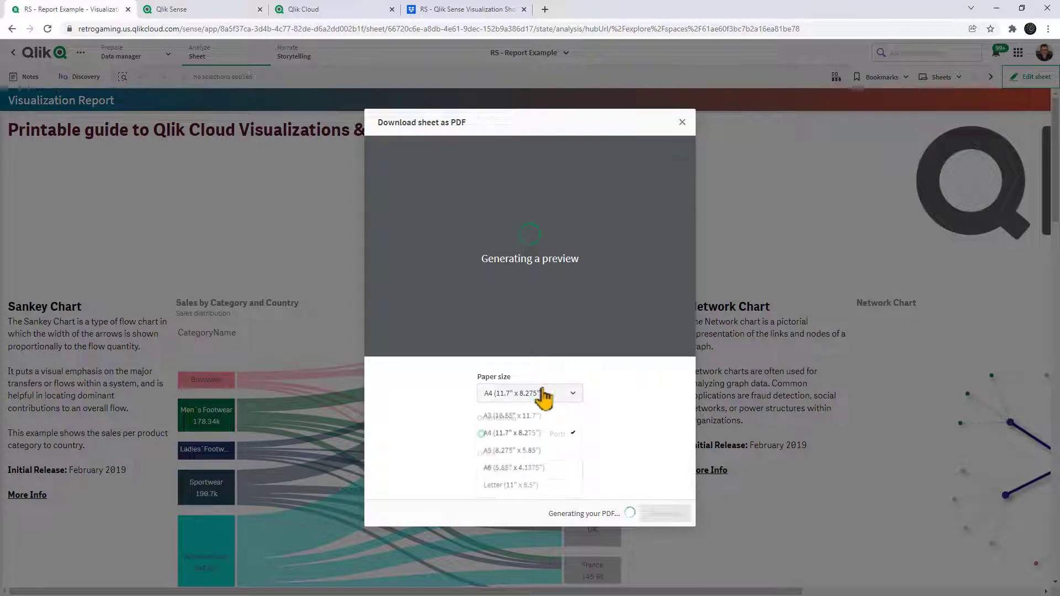
pyautogui.click(527, 488)
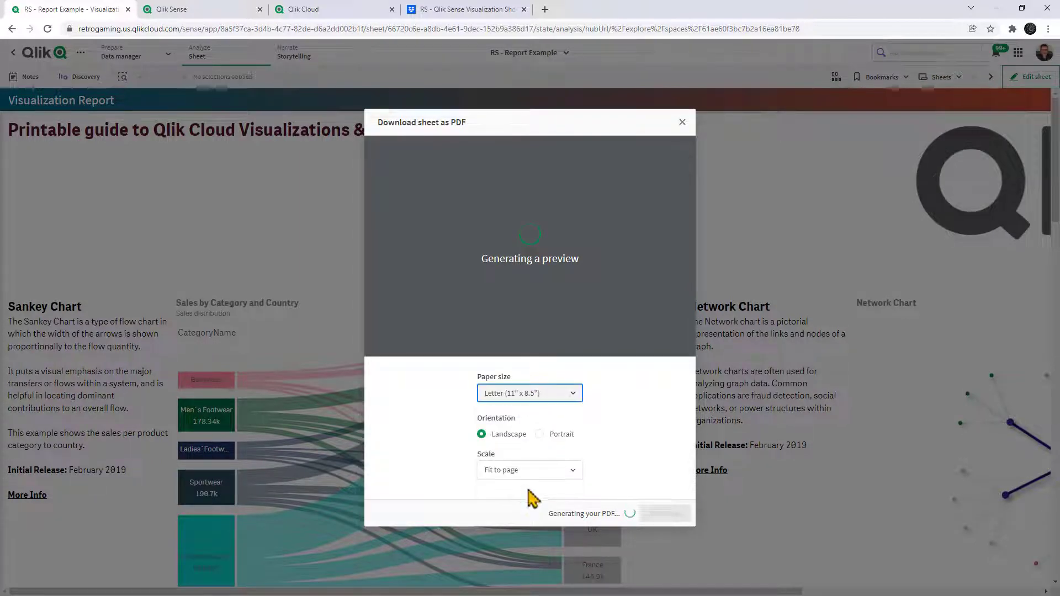
pyautogui.click(539, 435)
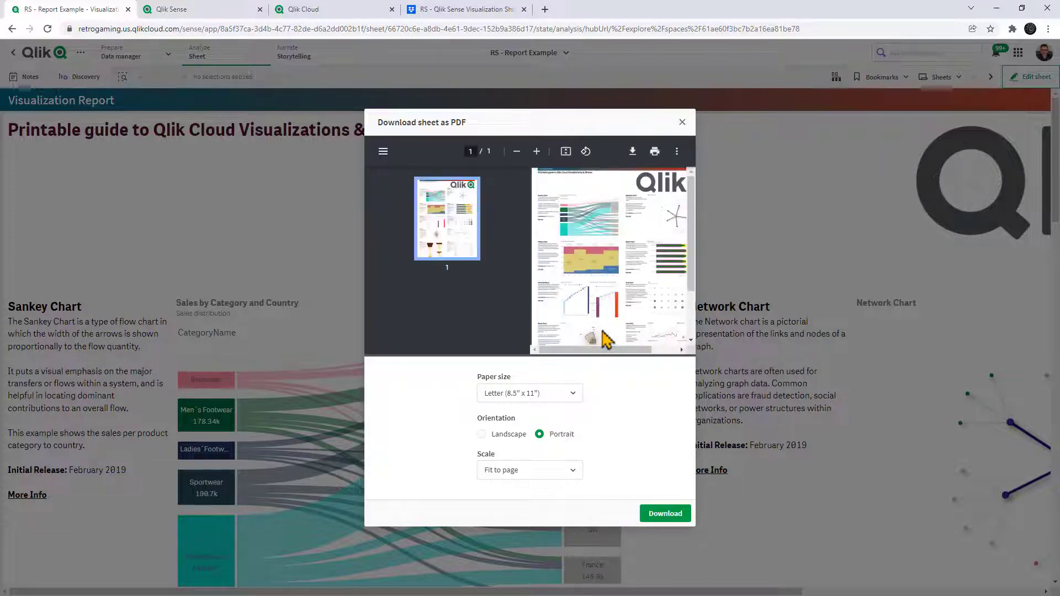
pyautogui.click(536, 151)
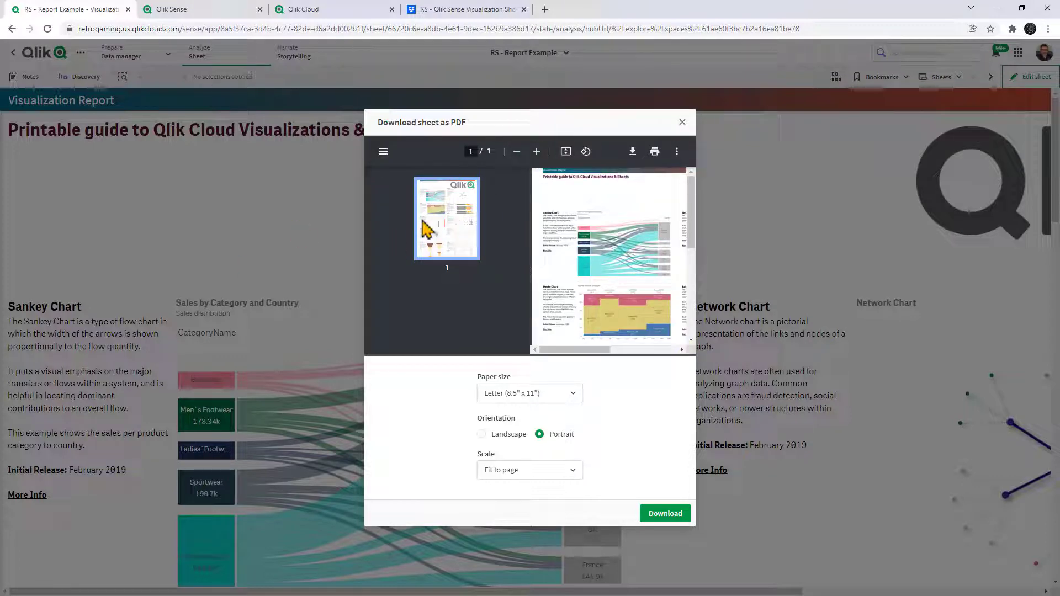
pyautogui.click(682, 122)
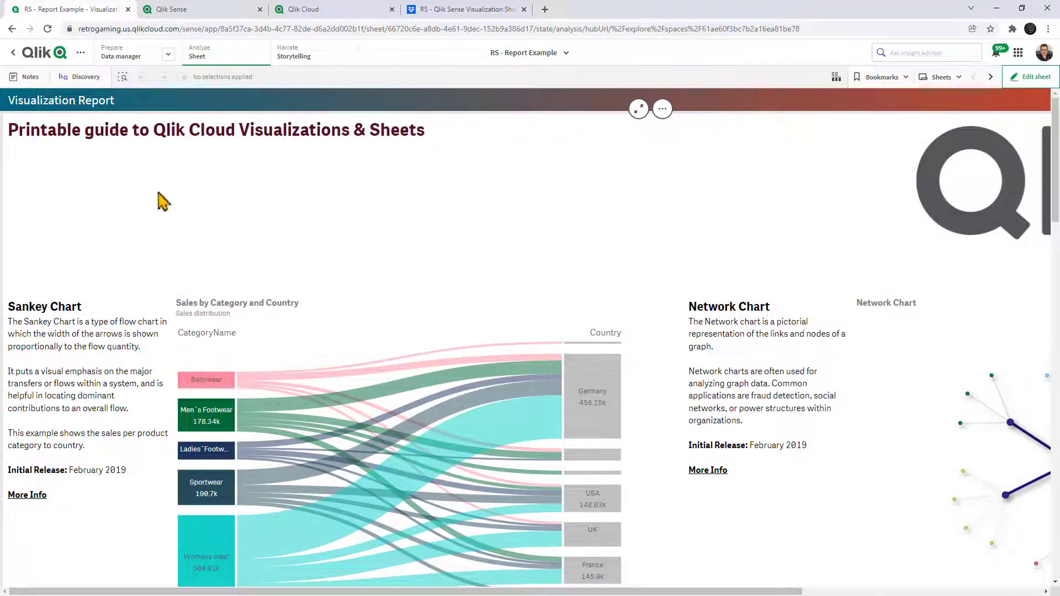
# Look at the options for sharing the report's title text object as an image, and close them without sending
pyautogui.rightClick(396, 275)
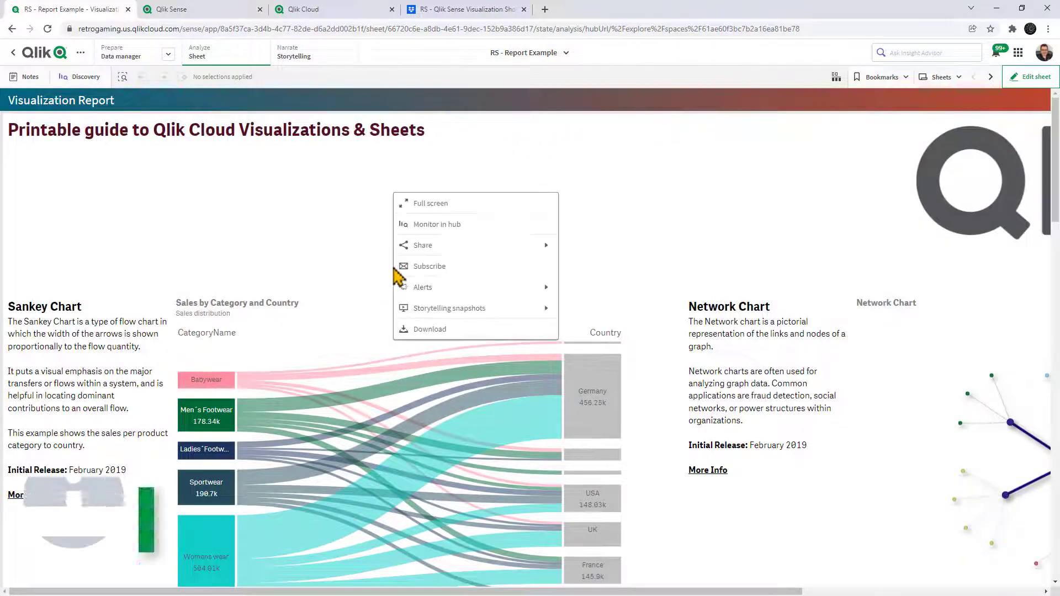
pyautogui.click(479, 249)
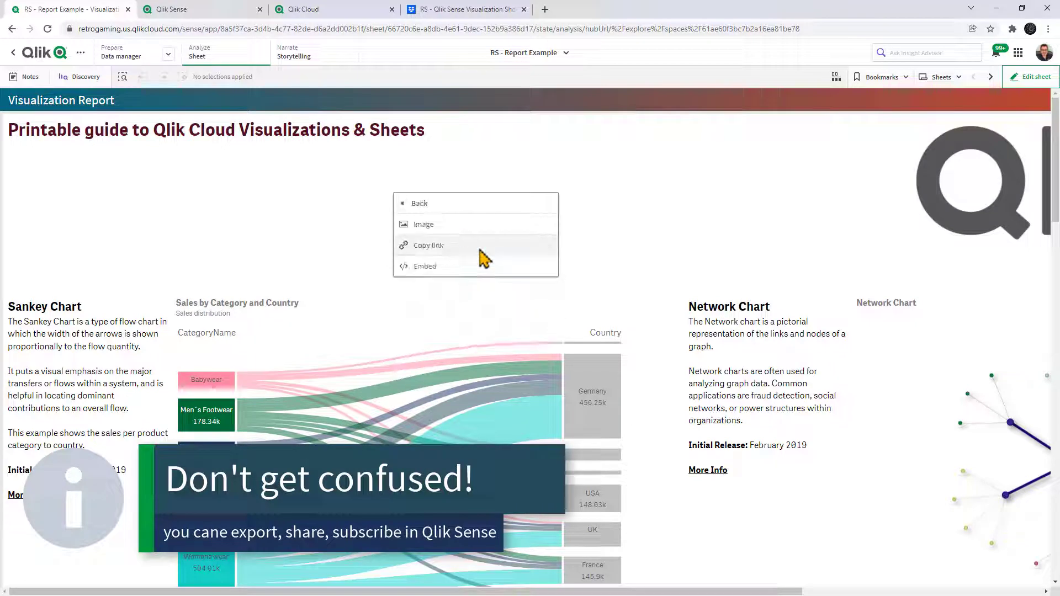
pyautogui.click(473, 226)
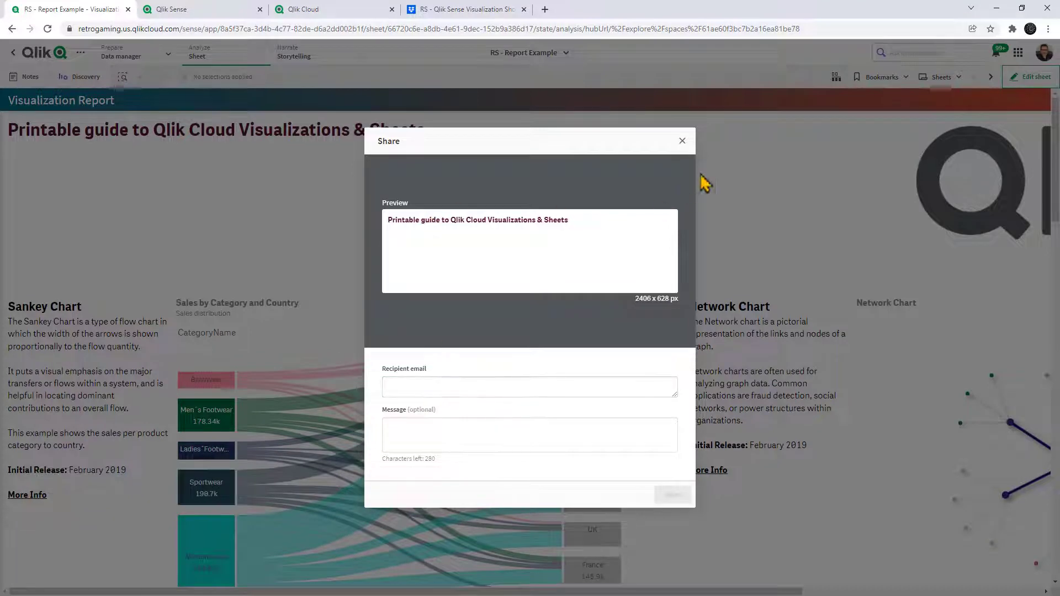
pyautogui.click(683, 141)
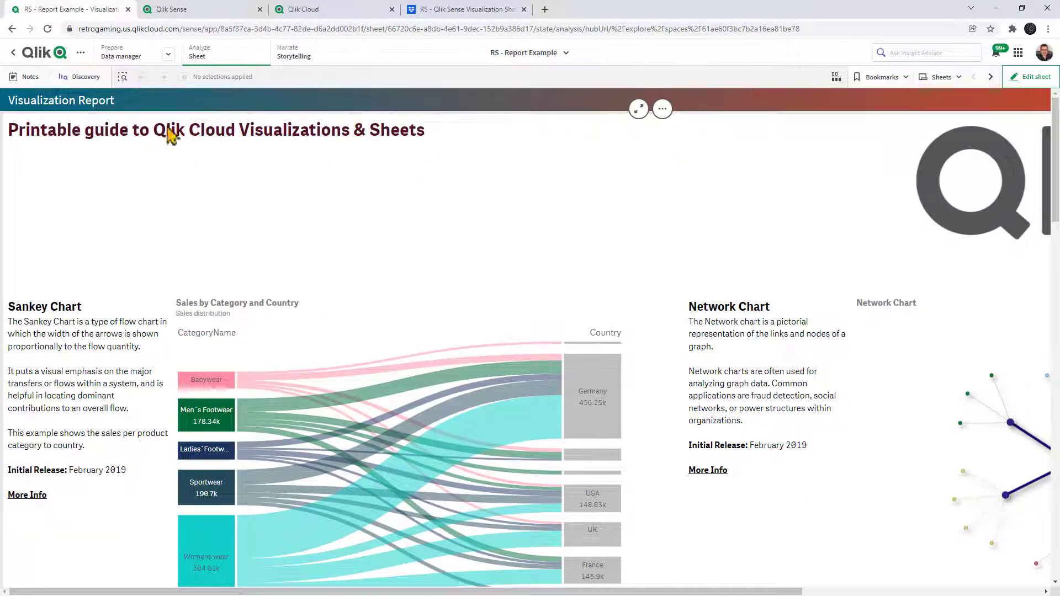
# Examine the sheet's email subscription options, including adding users, and leave without subscribing
pyautogui.click(80, 53)
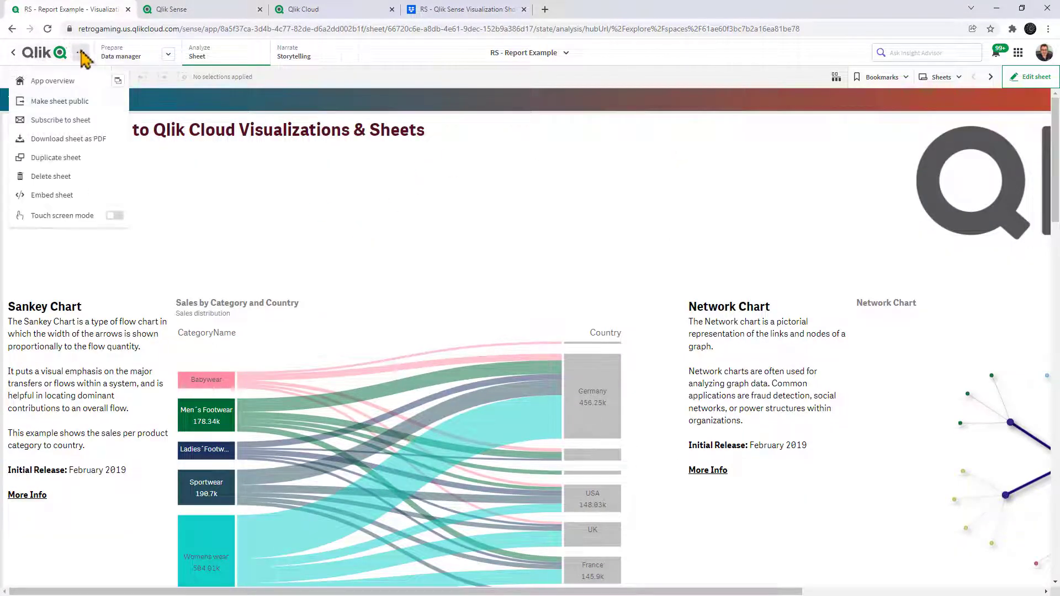
pyautogui.click(81, 121)
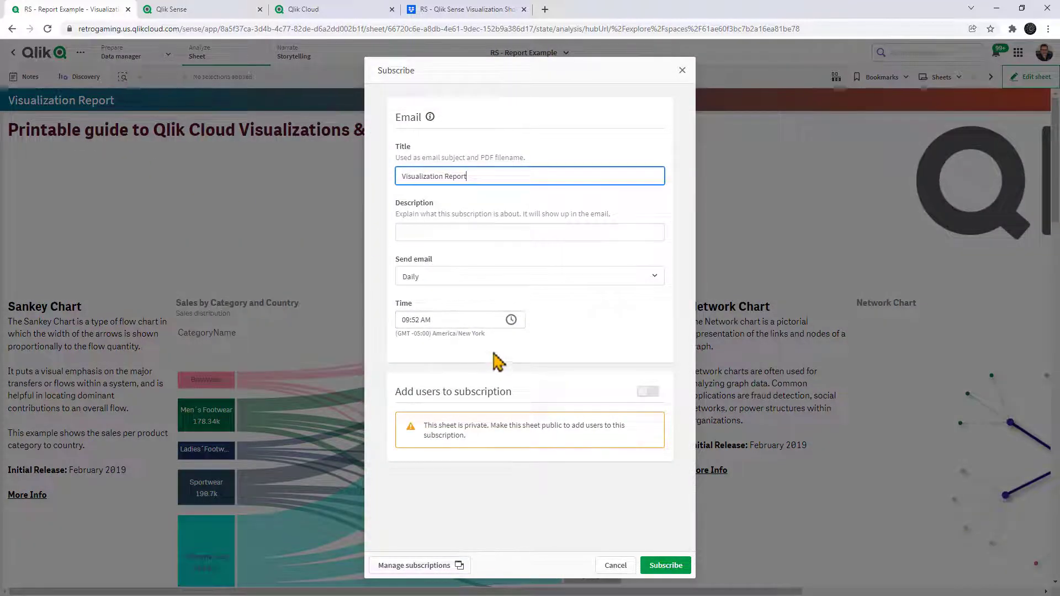
pyautogui.click(647, 394)
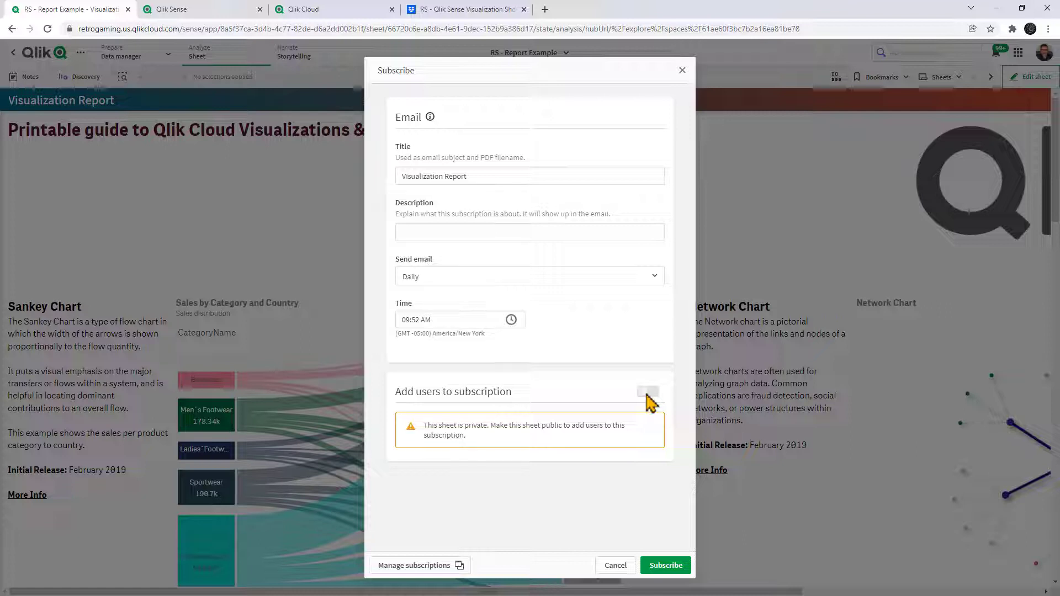
pyautogui.click(683, 71)
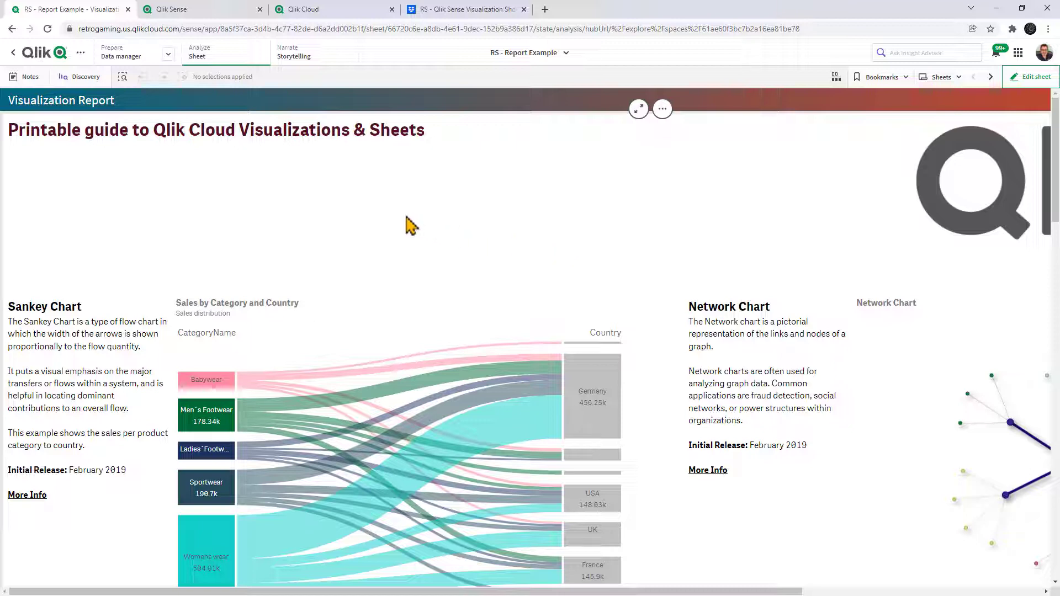
# Put the app in edit mode and add a new sheet under My sheets
pyautogui.click(1022, 81)
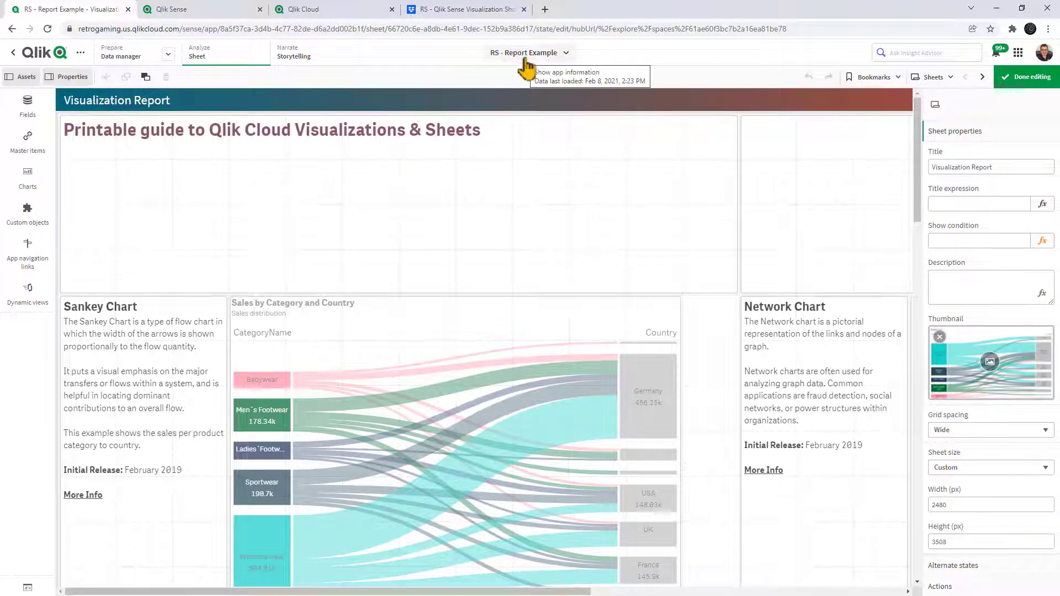
pyautogui.click(943, 82)
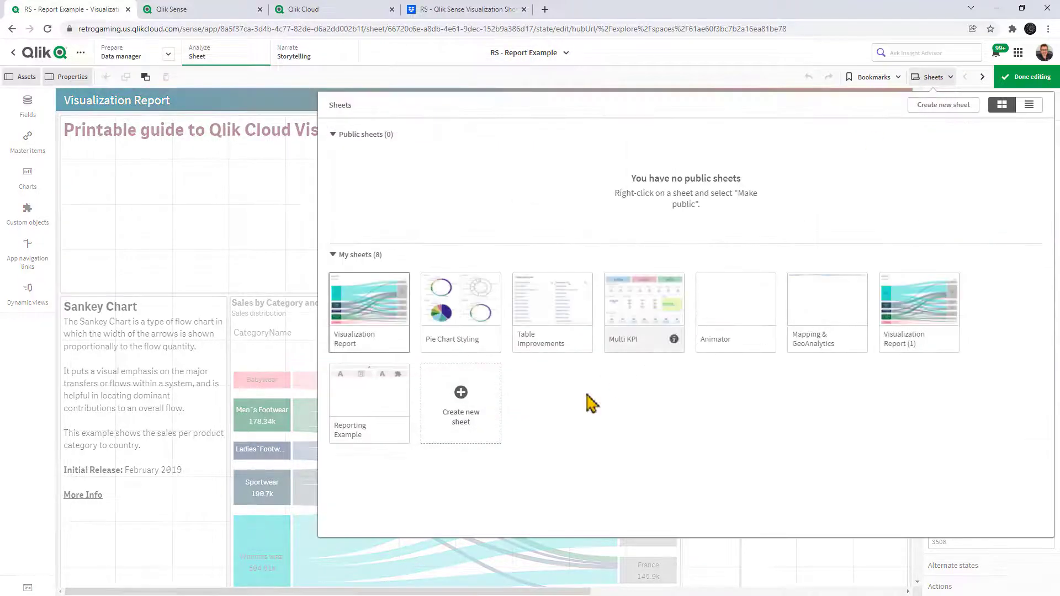
pyautogui.click(468, 405)
pyautogui.moveTo(470, 410); pyautogui.dragTo(364, 345)
pyautogui.click(364, 345)
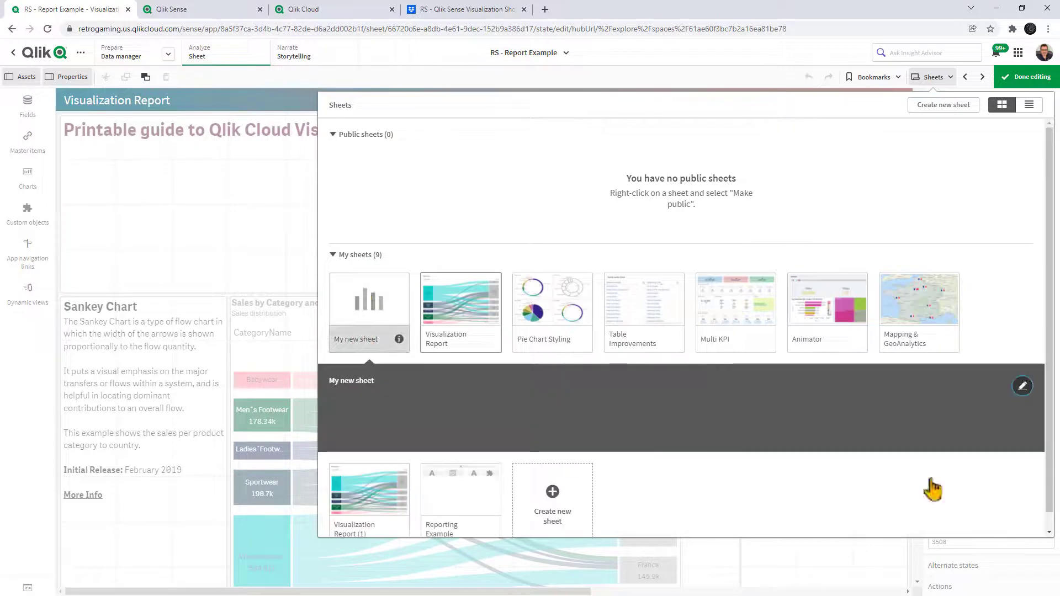
# Title the new sheet "RS - Demo Report" and open it for editing
pyautogui.click(1022, 384)
pyautogui.write('RS - Demo Report')
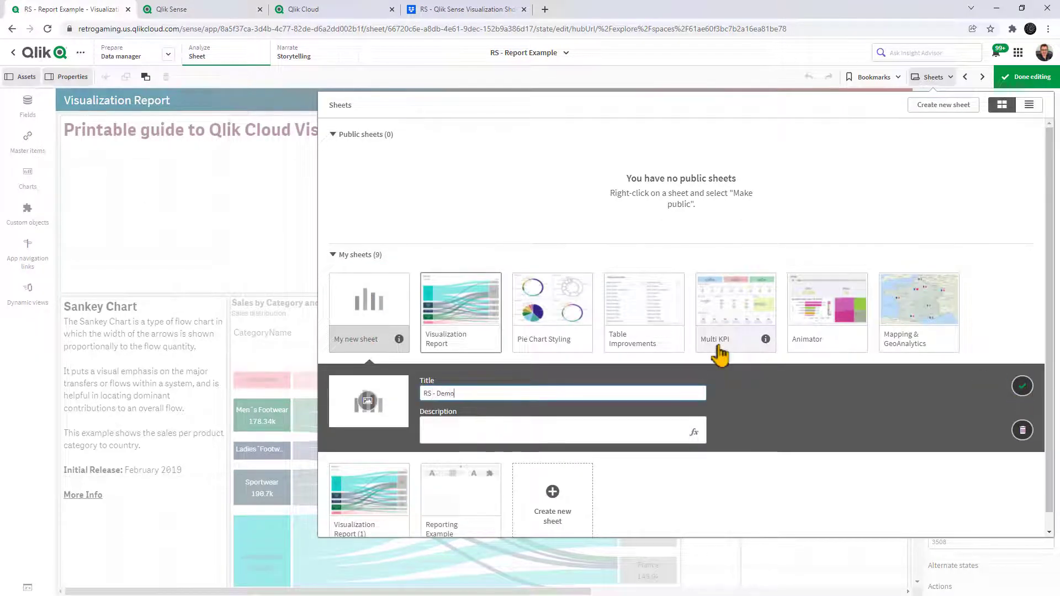
pyautogui.click(809, 392)
pyautogui.click(1022, 387)
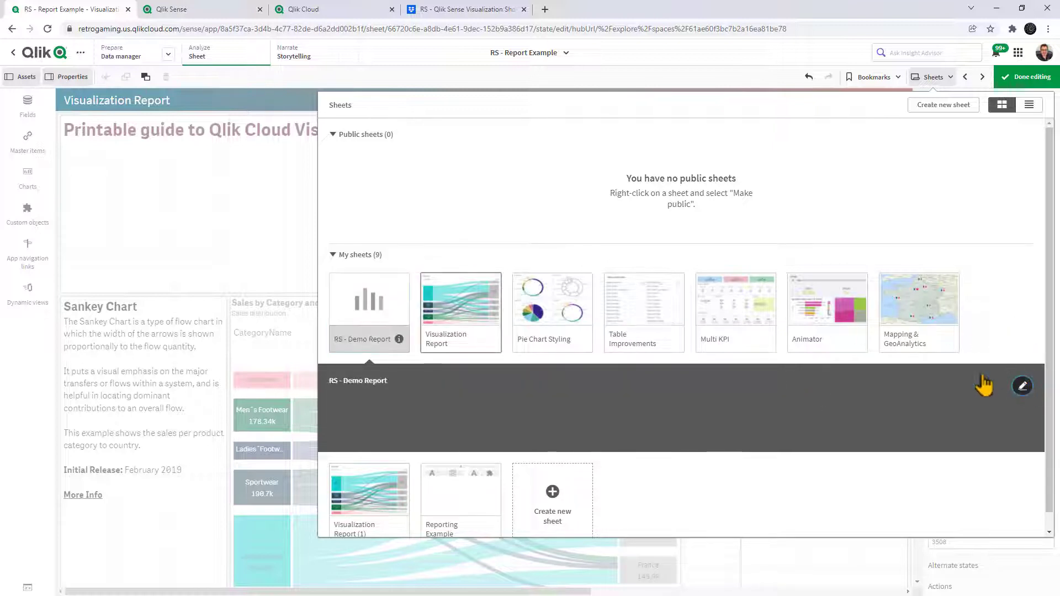
pyautogui.click(403, 324)
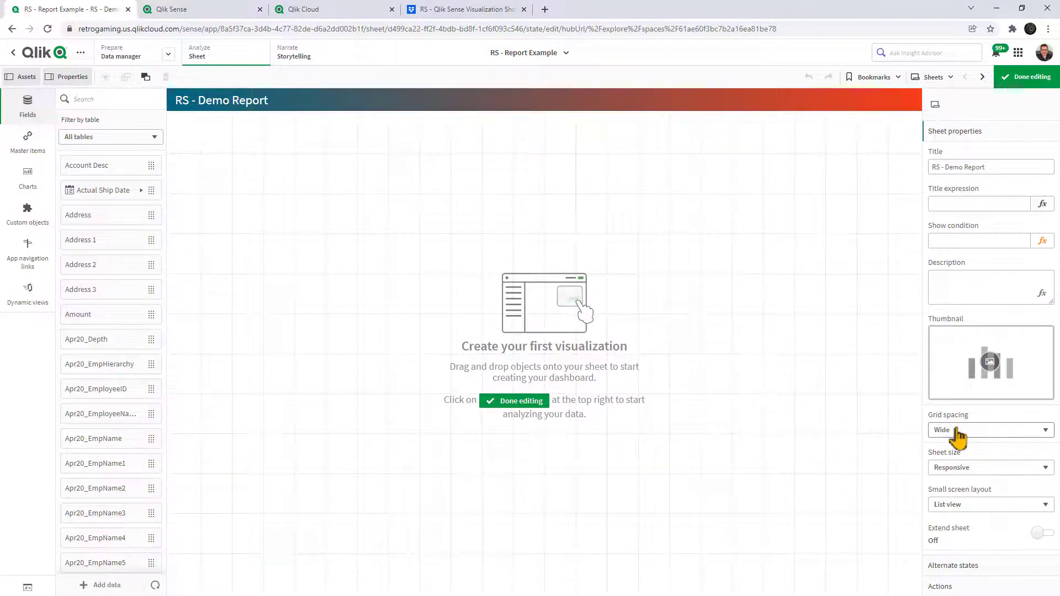
# Change the new sheet's size to Custom with a width of 2480 px and a height of 3500 px
pyautogui.click(979, 470)
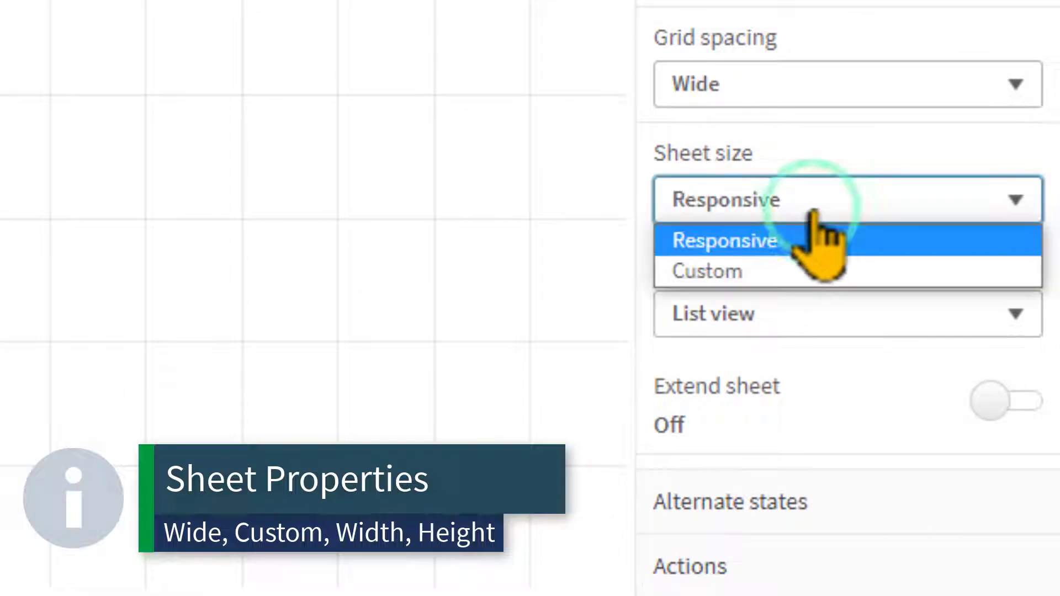
pyautogui.click(778, 272)
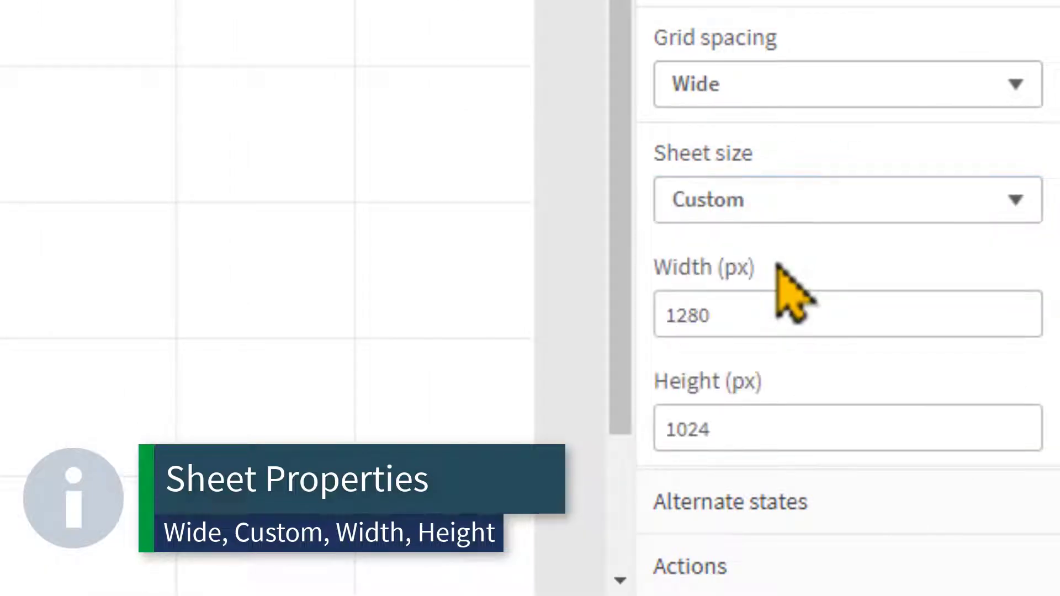
pyautogui.moveTo(753, 308); pyautogui.dragTo(634, 308)
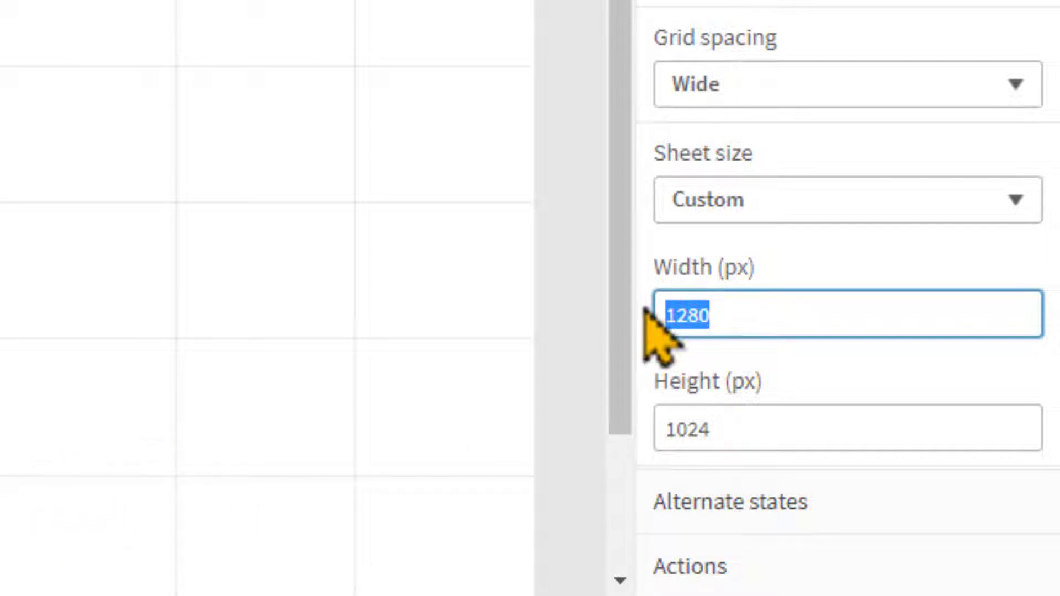
pyautogui.write('2480')
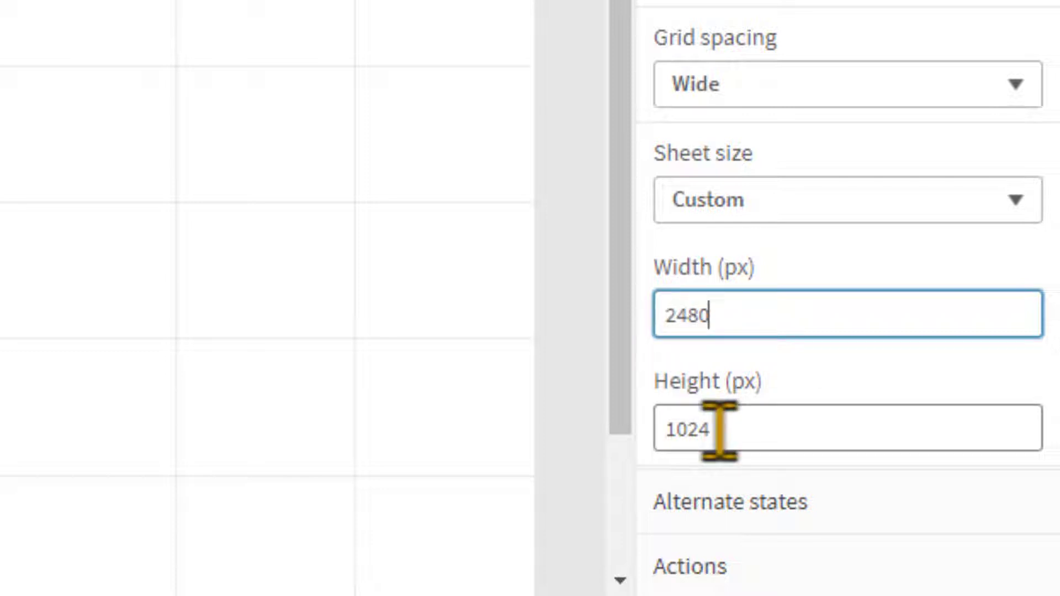
pyautogui.moveTo(717, 428); pyautogui.dragTo(658, 428)
pyautogui.write('3500')
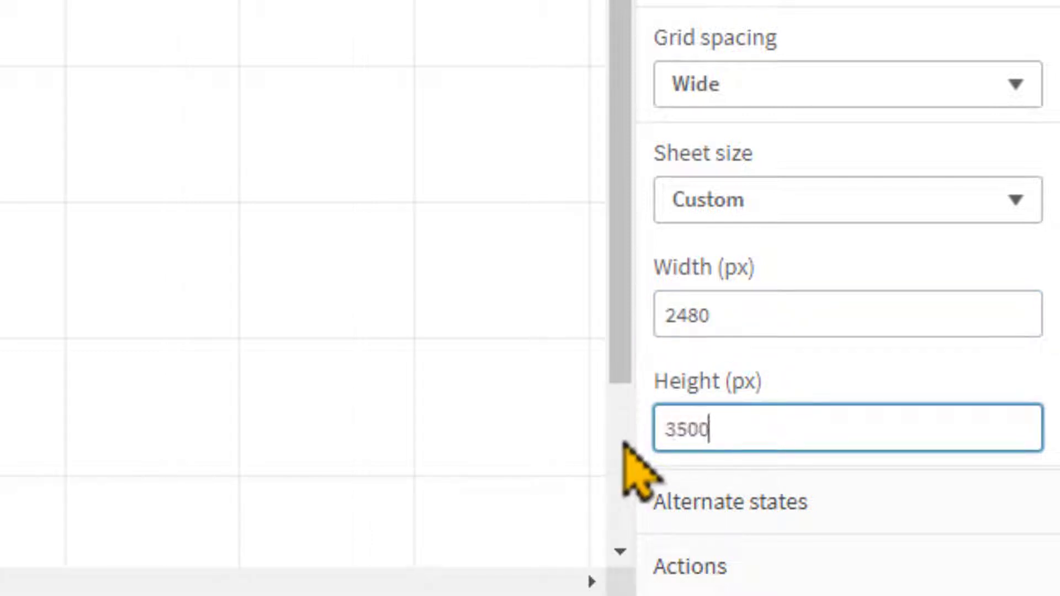
pyautogui.click(386, 325)
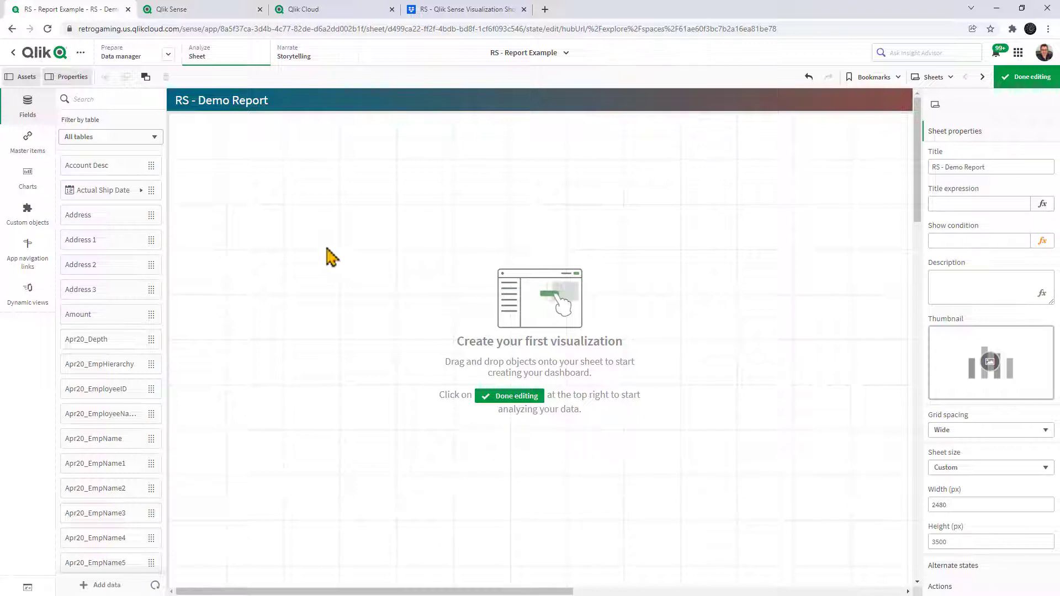
# Add the Title master visualization to the top row of the sheet and stretch it across the row
pyautogui.click(42, 149)
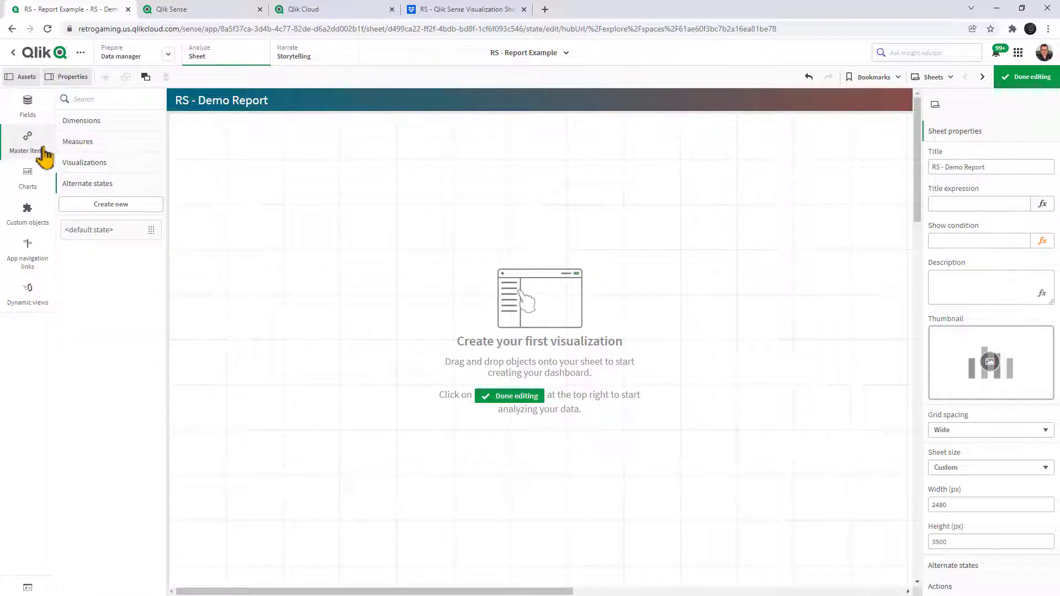
pyautogui.click(110, 166)
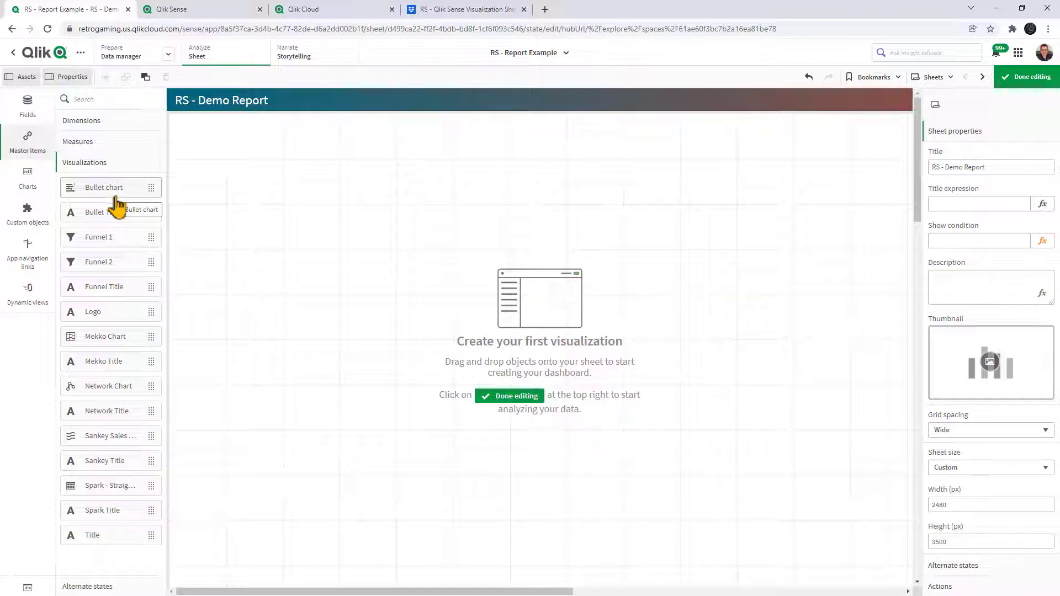
pyautogui.moveTo(93, 531); pyautogui.dragTo(398, 333)
pyautogui.moveTo(504, 379); pyautogui.dragTo(913, 180)
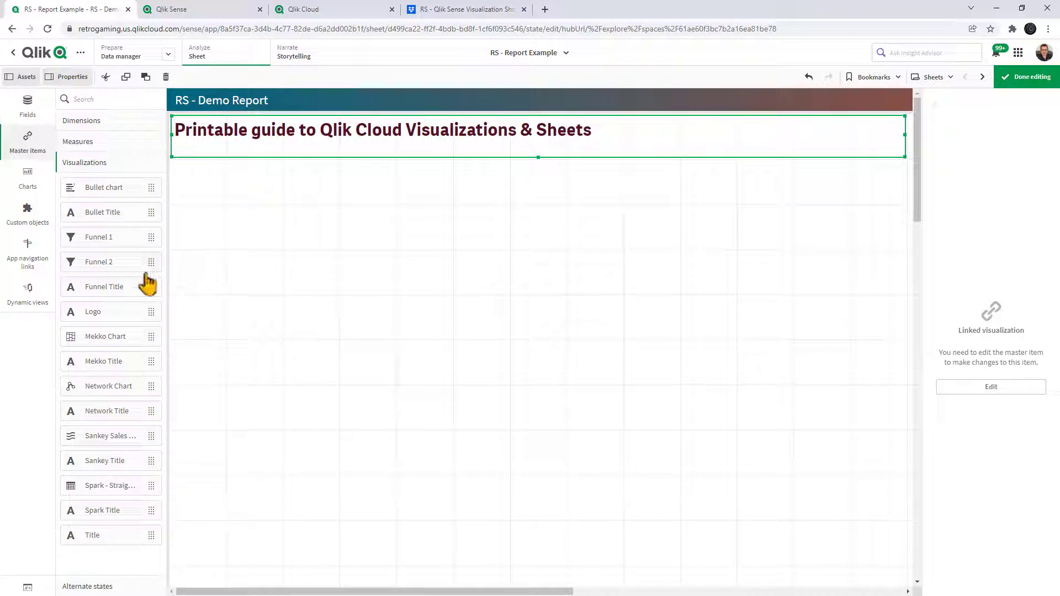
# Shorten the title object, place the Logo master visualization at the sheet's upper-right corner, and size it 10 by 3 grid cells
pyautogui.moveTo(108, 320); pyautogui.dragTo(872, 176)
pyautogui.click(901, 142)
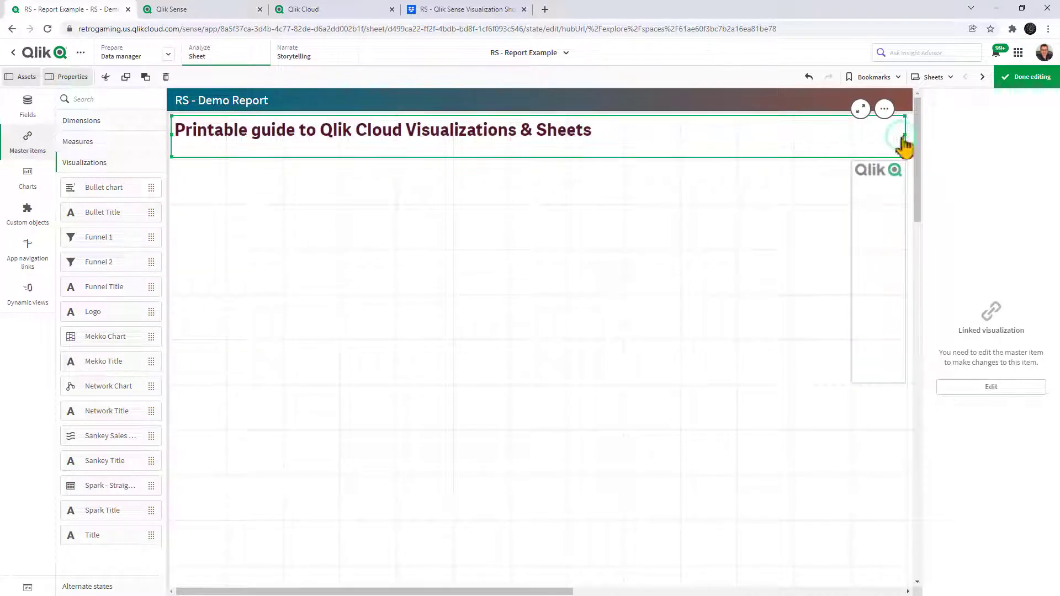
pyautogui.moveTo(901, 136); pyautogui.dragTo(719, 147)
pyautogui.moveTo(866, 213); pyautogui.dragTo(866, 138)
pyautogui.moveTo(549, 590); pyautogui.dragTo(836, 590)
pyautogui.moveTo(365, 133); pyautogui.dragTo(901, 168)
pyautogui.moveTo(595, 158); pyautogui.dragTo(599, 243)
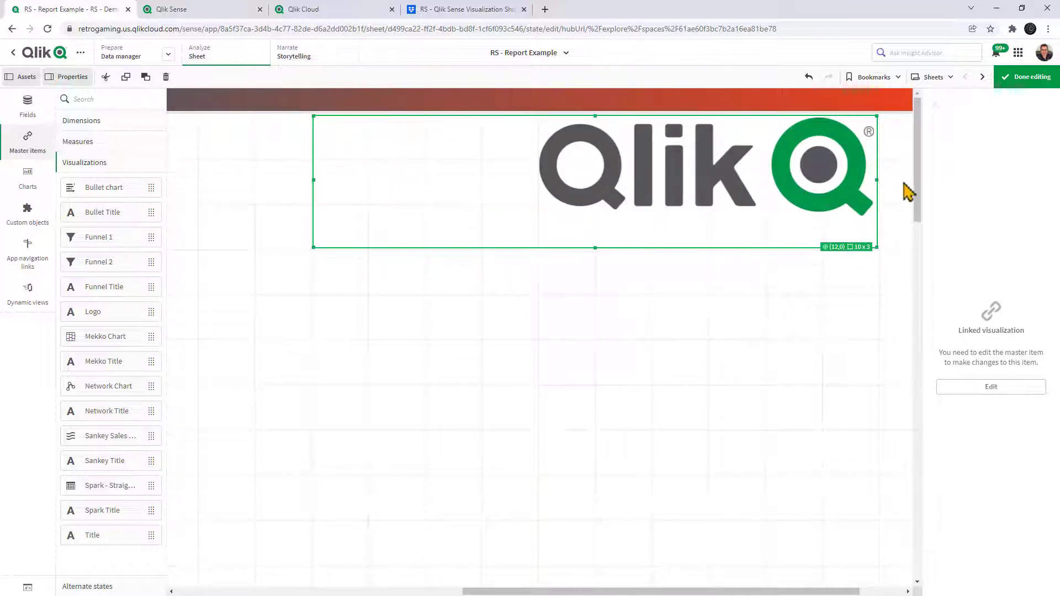
# Add the Network Title text and the Network Chart side by side below the sheet's title, each 6 by 5 grid cells
pyautogui.moveTo(510, 590); pyautogui.dragTo(187, 592)
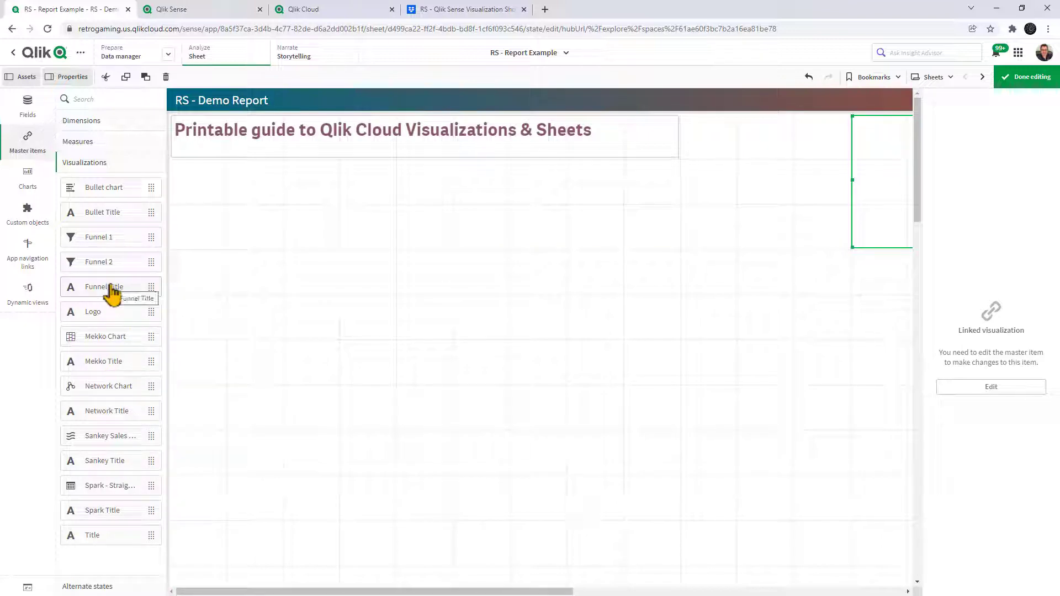
pyautogui.moveTo(106, 389); pyautogui.dragTo(601, 273)
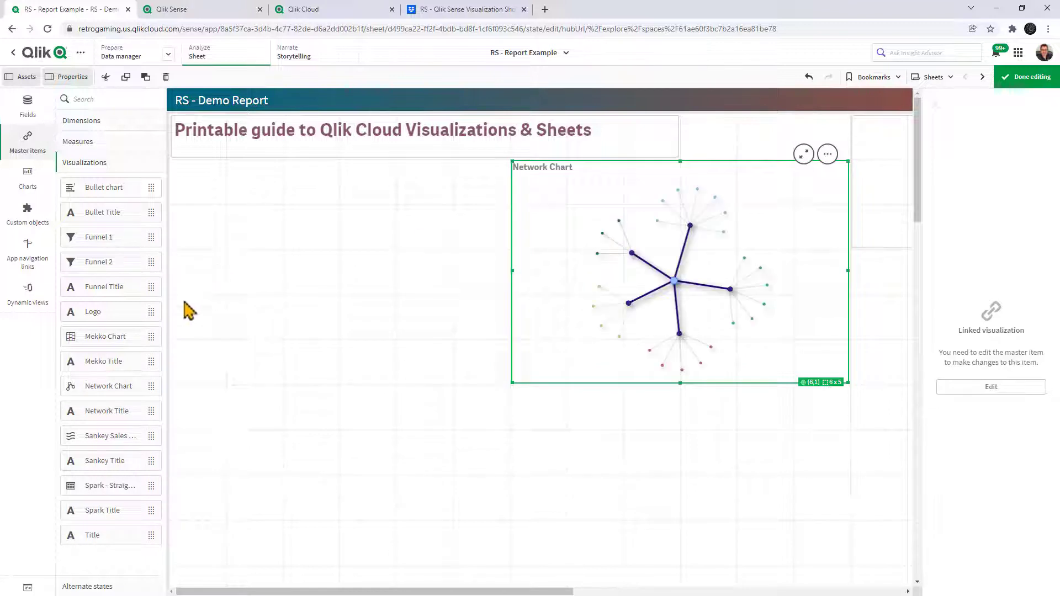
pyautogui.moveTo(118, 410); pyautogui.dragTo(391, 330)
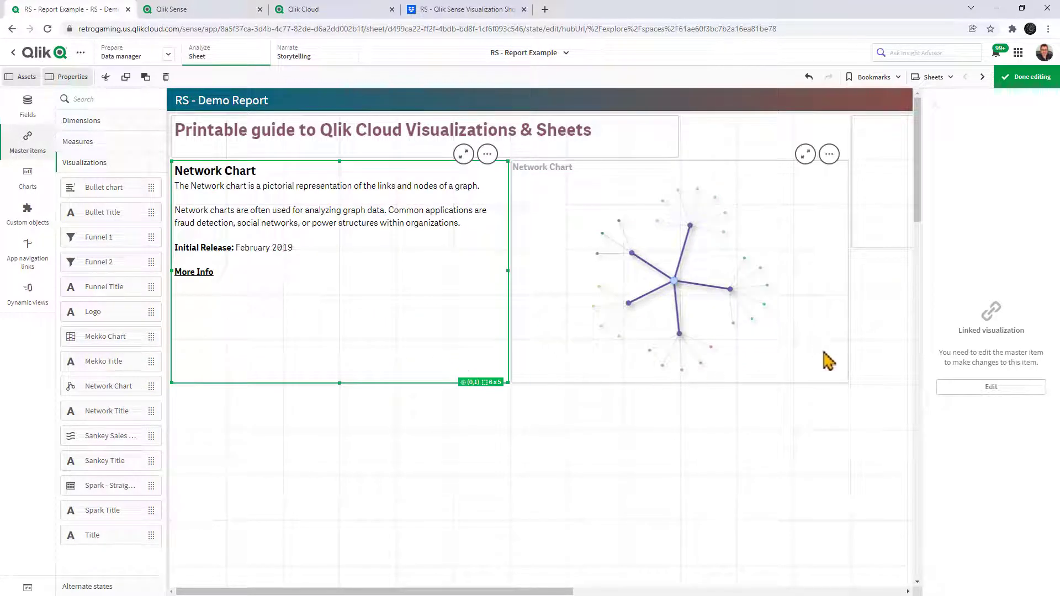
# Add the Mekko Title text and the Mekko Chart side by side below the network row
pyautogui.scroll(-1, 362, 416)
pyautogui.moveTo(105, 361); pyautogui.dragTo(395, 449)
pyautogui.moveTo(104, 336); pyautogui.dragTo(777, 586)
pyautogui.moveTo(722, 243); pyautogui.dragTo(705, 157)
# Fill the remaining areas beside and below the charts with the Spark straight table, funnel and Sankey visualizations and their title texts
pyautogui.moveTo(110, 485); pyautogui.dragTo(789, 284)
pyautogui.hscroll(-5, 541, 332)
pyautogui.scroll(-3, 541, 332)
pyautogui.moveTo(105, 286); pyautogui.dragTo(814, 359)
pyautogui.doubleClick(99, 237)
pyautogui.hscroll(-5, 232, 490)
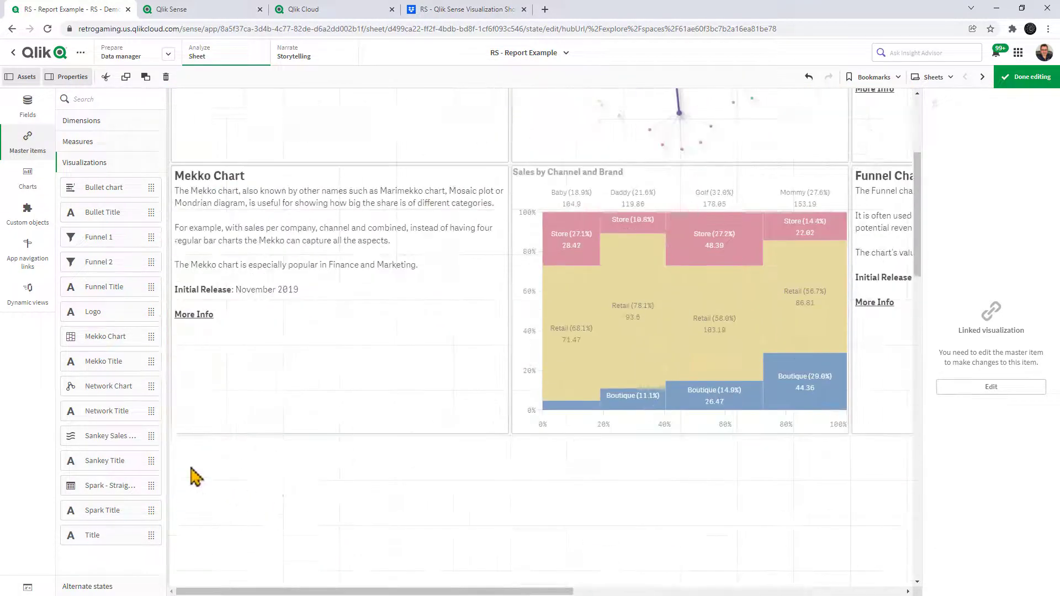
pyautogui.doubleClick(111, 436)
pyautogui.moveTo(918, 262); pyautogui.dragTo(925, 182)
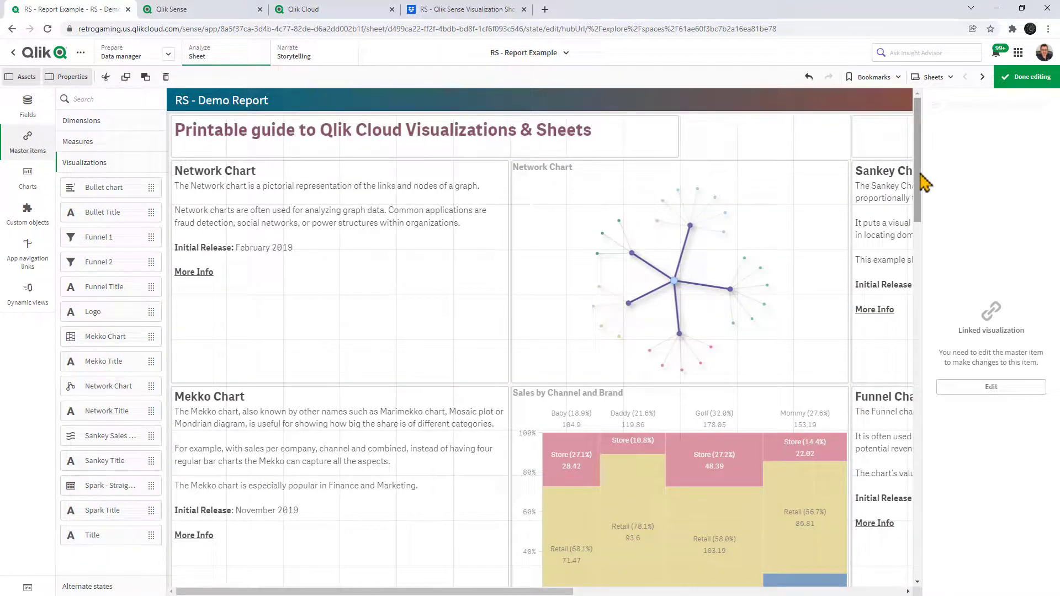
# Change the first background color of the app's sheet title styling to light purple, then finish editing the sheet and close the app options
pyautogui.click(524, 54)
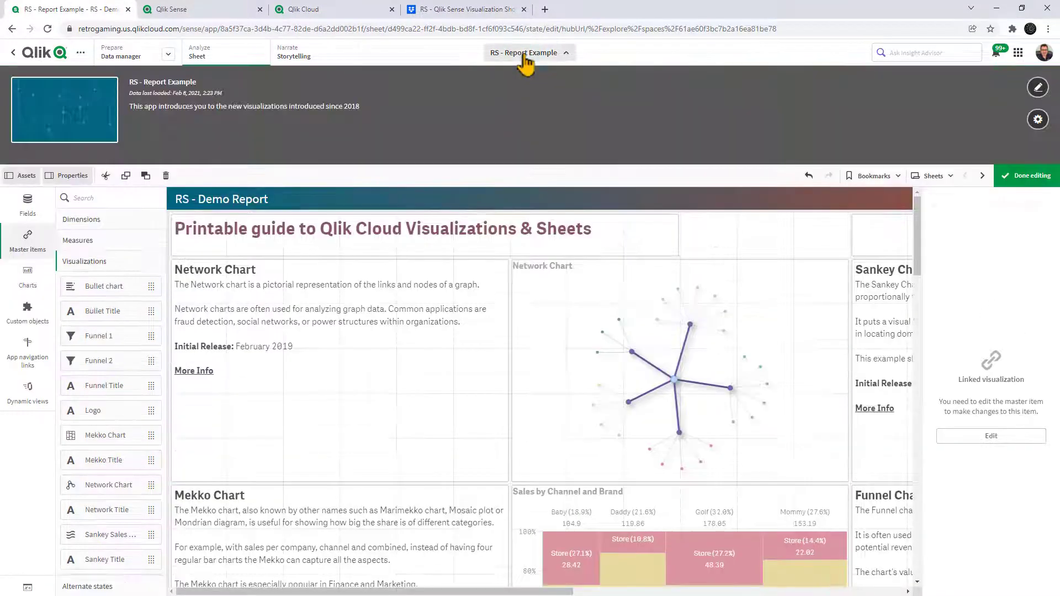
pyautogui.click(1037, 119)
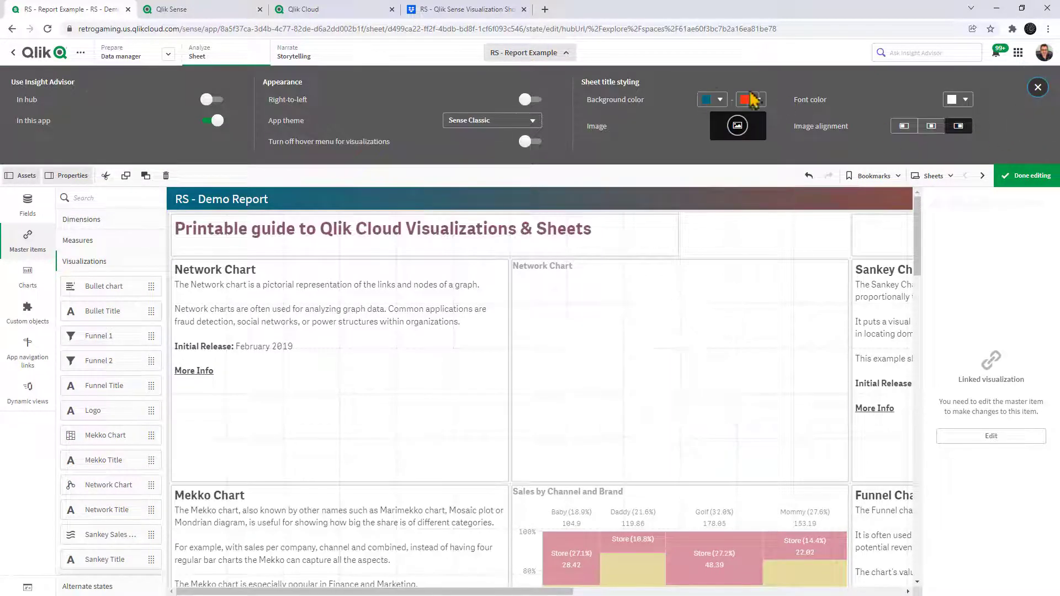
pyautogui.click(720, 101)
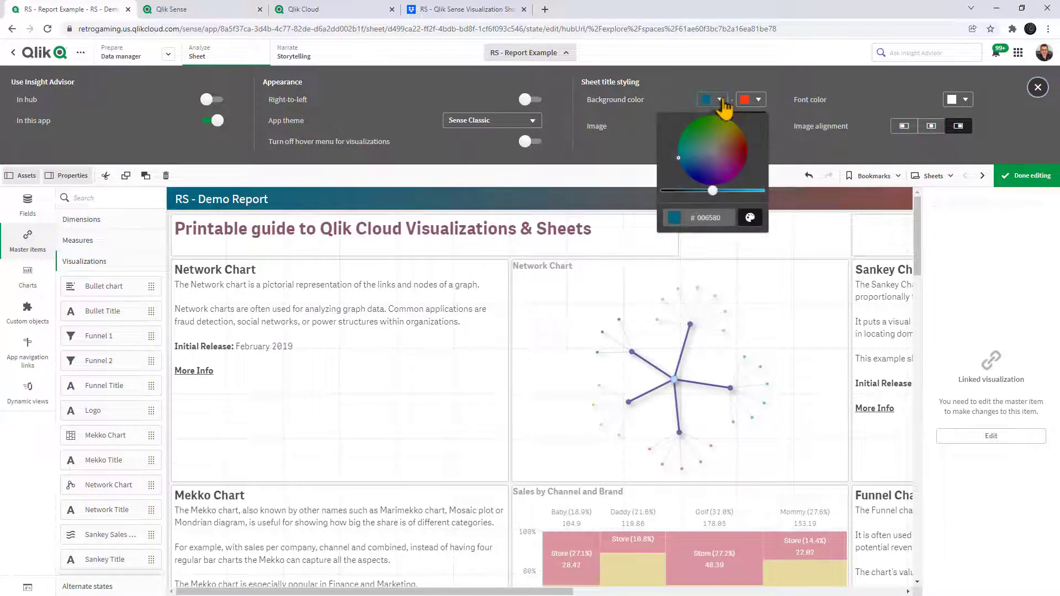
pyautogui.click(811, 91)
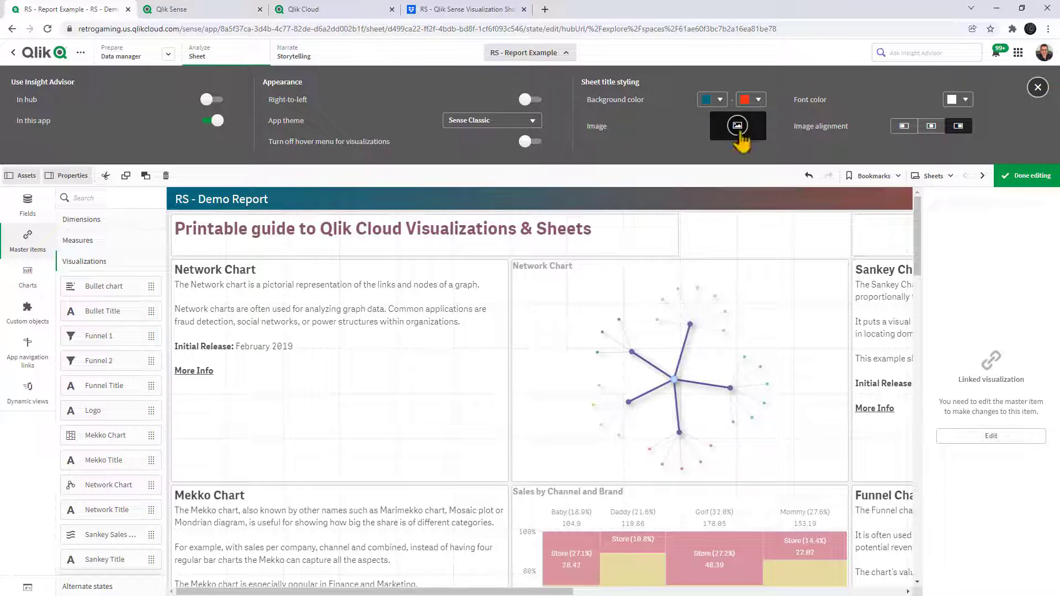
pyautogui.click(720, 100)
pyautogui.moveTo(712, 190); pyautogui.dragTo(749, 188)
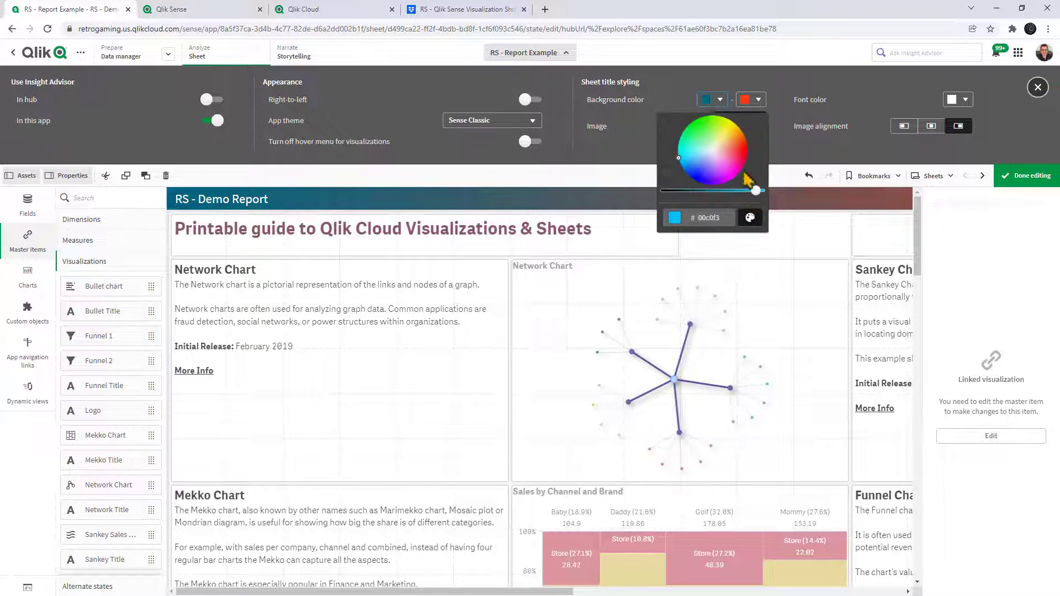
pyautogui.click(707, 173)
pyautogui.click(797, 148)
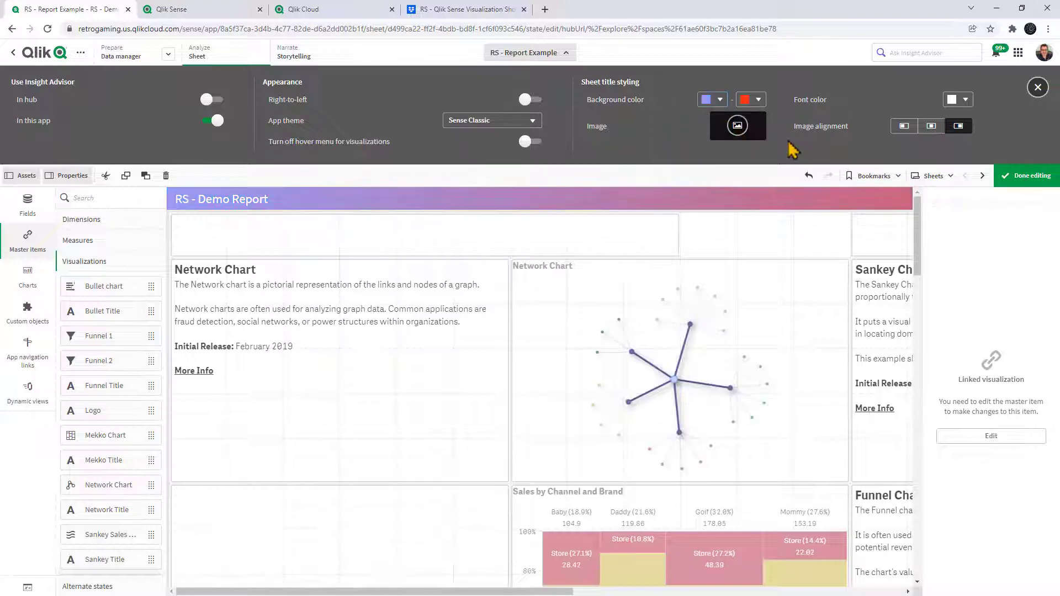
pyautogui.click(1024, 179)
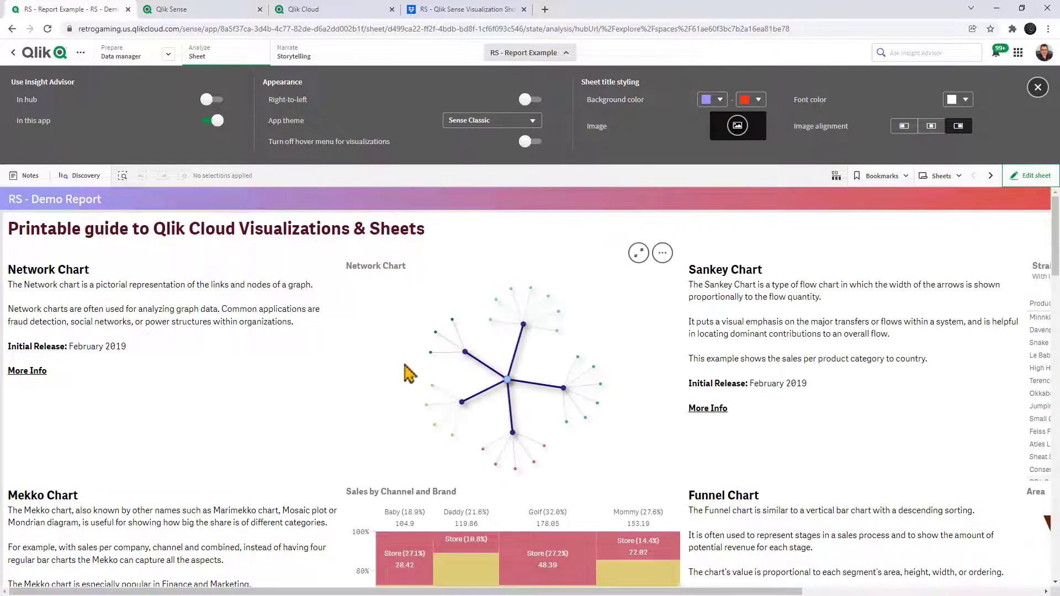
pyautogui.click(525, 54)
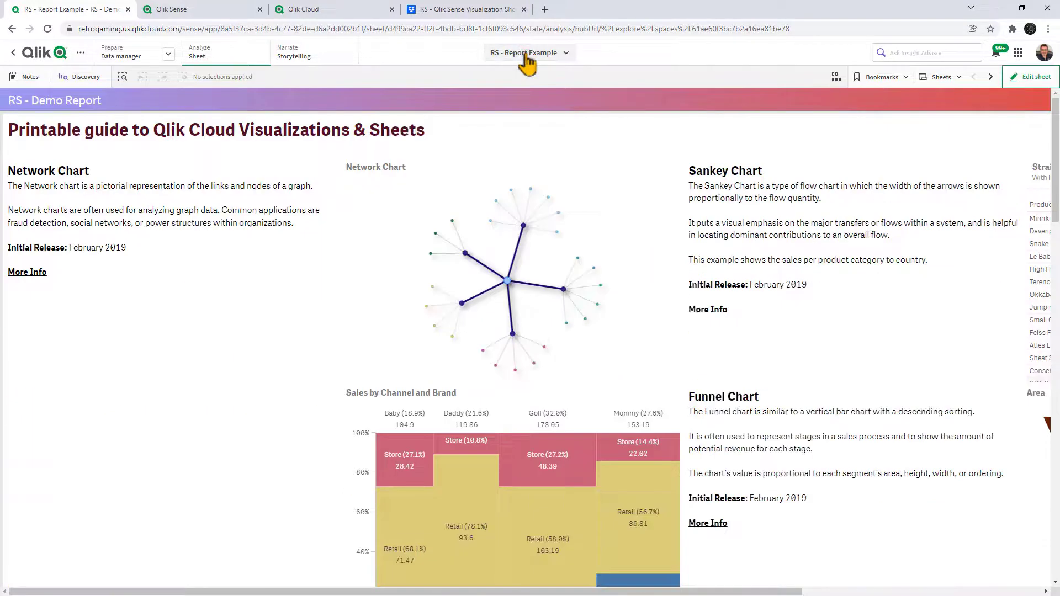
# Preview the sheet's PDF download with Letter (8.5" x 11") paper in Portrait orientation, inspect the enlarged page, and close without downloading
pyautogui.click(81, 54)
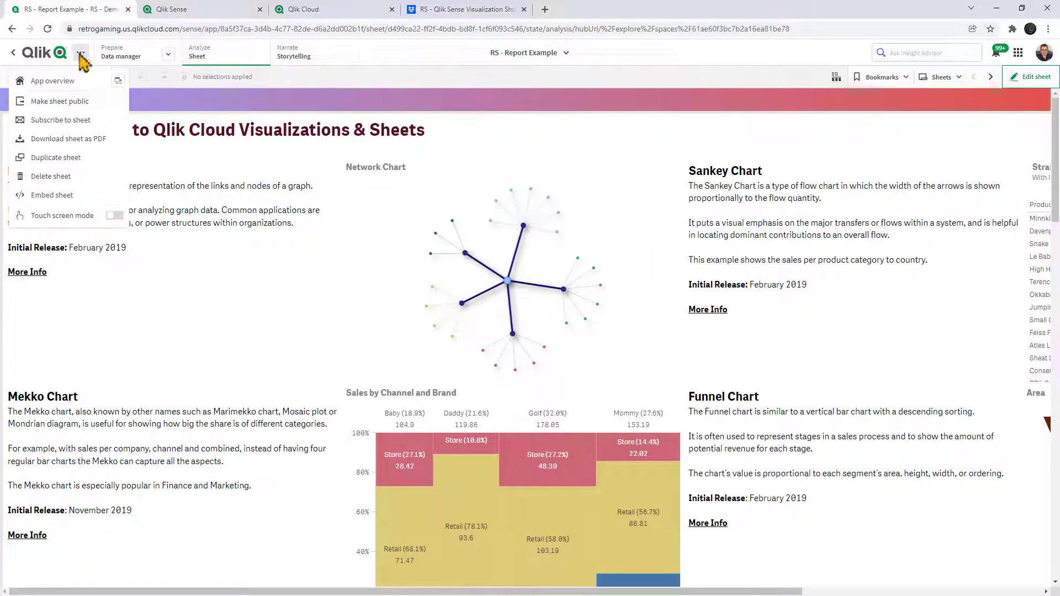
pyautogui.click(80, 139)
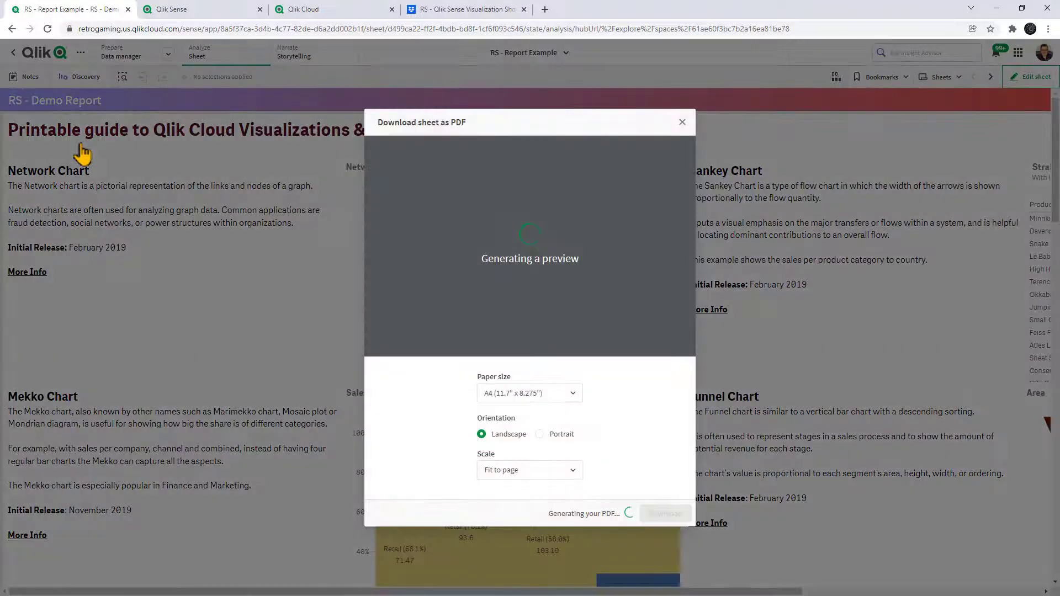
pyautogui.click(513, 393)
pyautogui.click(506, 490)
pyautogui.click(539, 435)
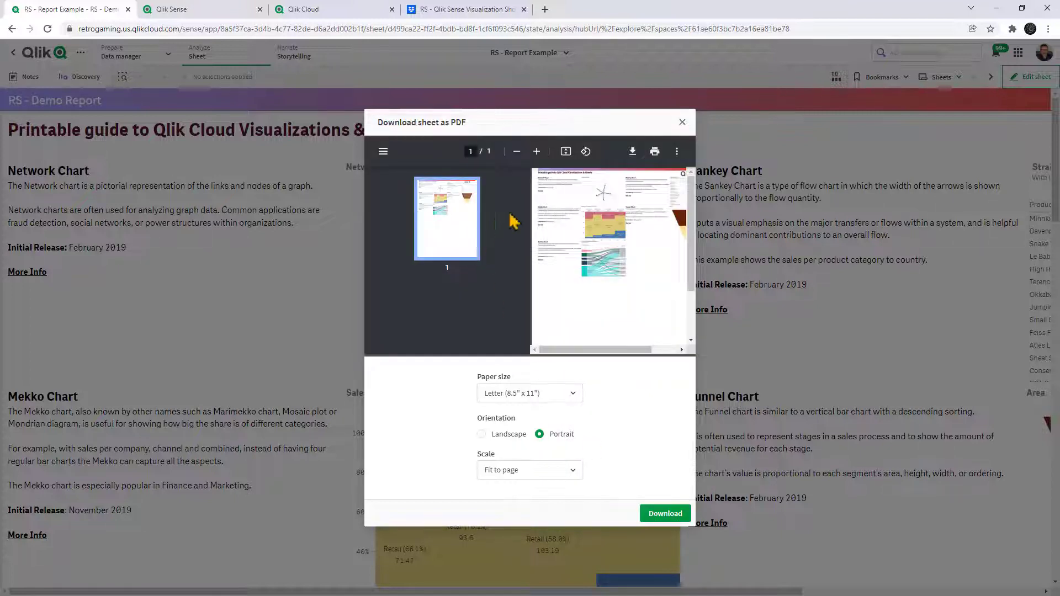
pyautogui.click(536, 150)
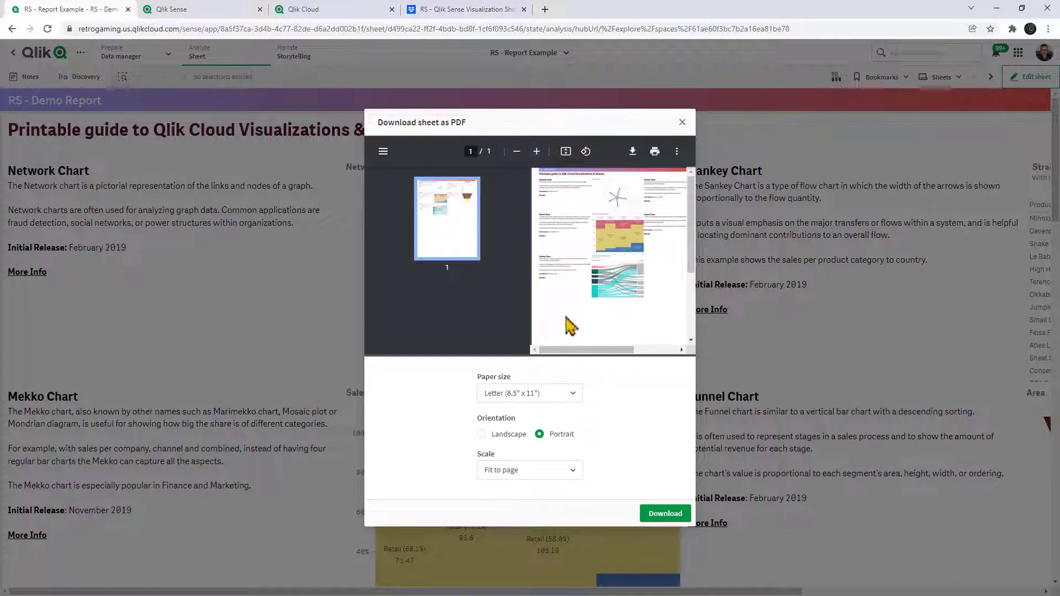
pyautogui.moveTo(589, 351)
pyautogui.mouseDown()
pyautogui.moveTo(679, 356)
pyautogui.moveTo(589, 351)
pyautogui.mouseUp()
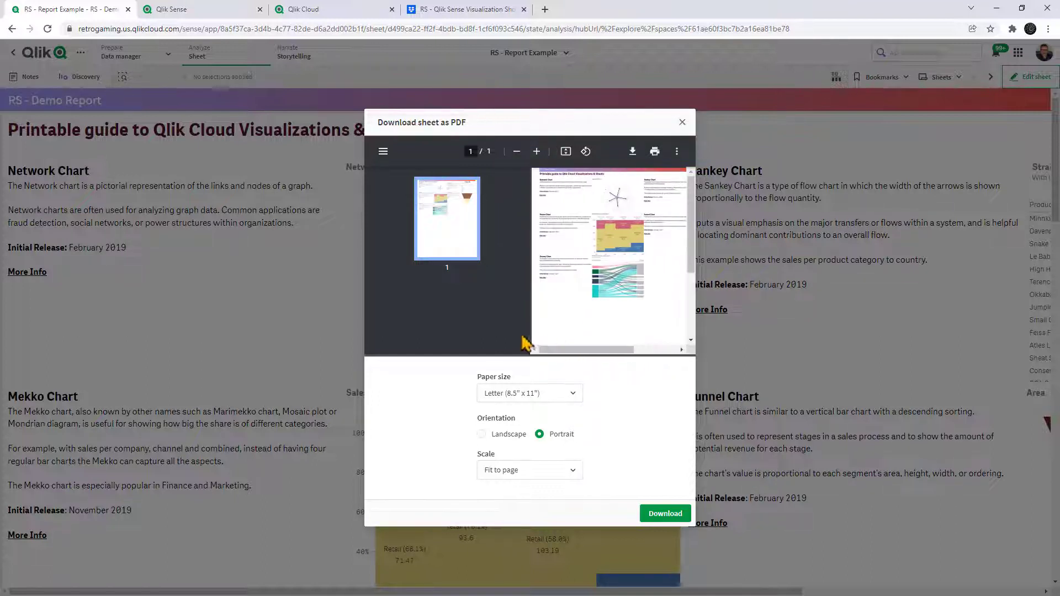
pyautogui.click(681, 118)
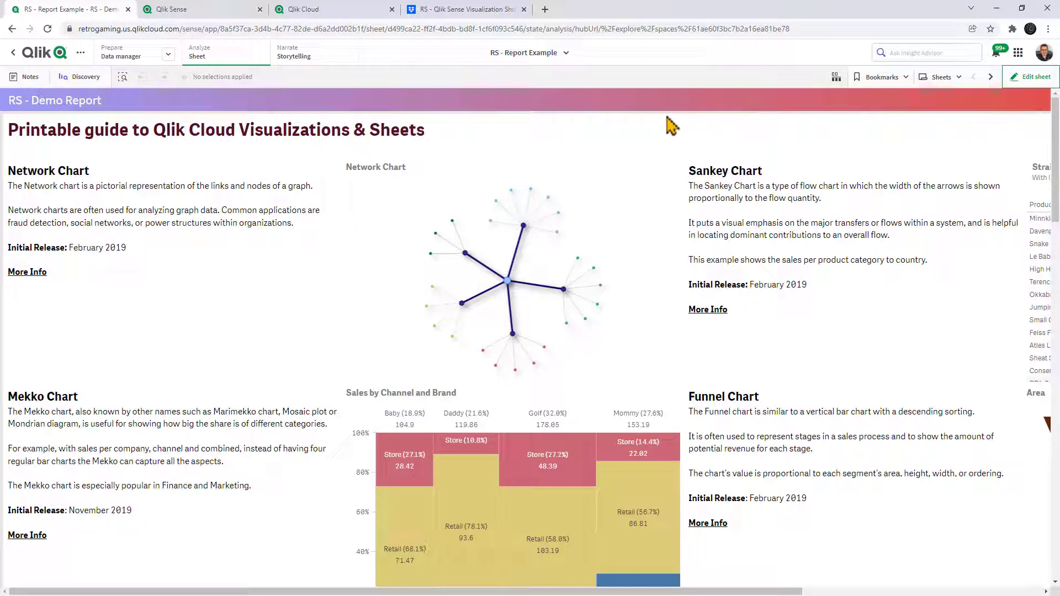
# Switch to the catalog and create a blank automation named "RS - Report Example 2"
pyautogui.click(206, 12)
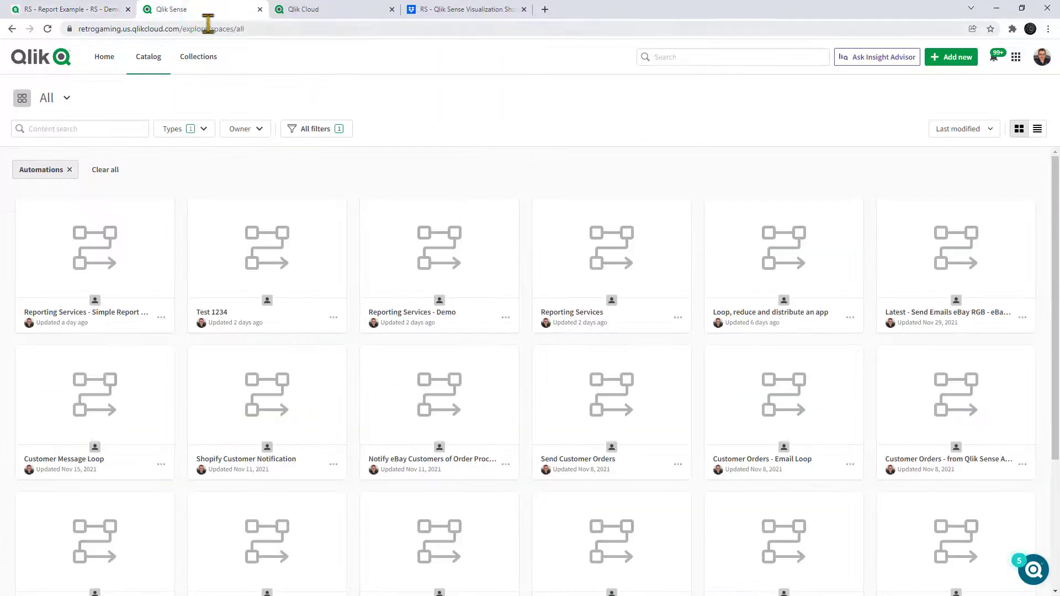
pyautogui.click(951, 58)
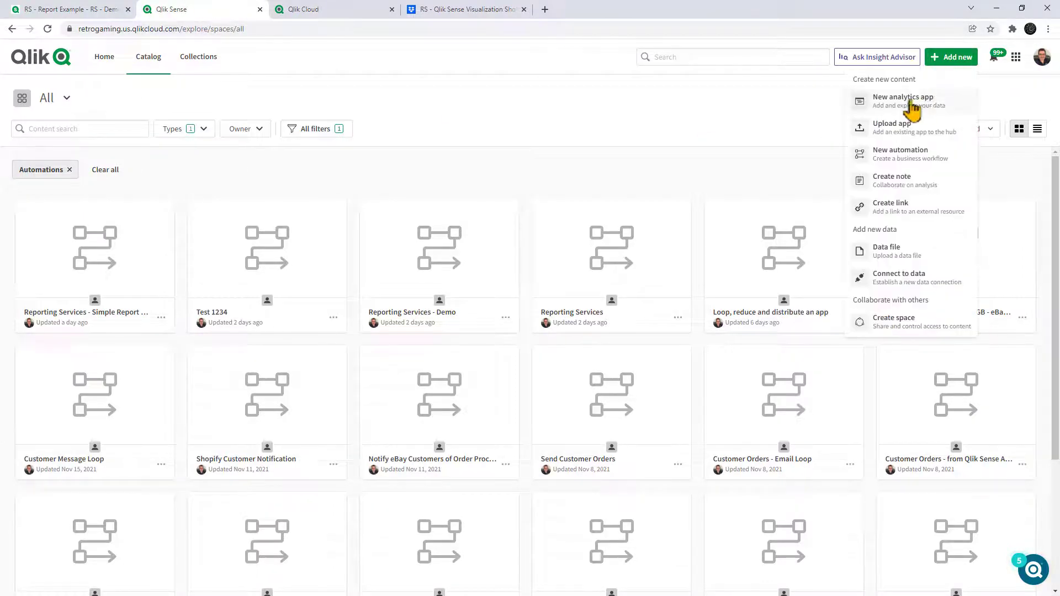
pyautogui.click(901, 158)
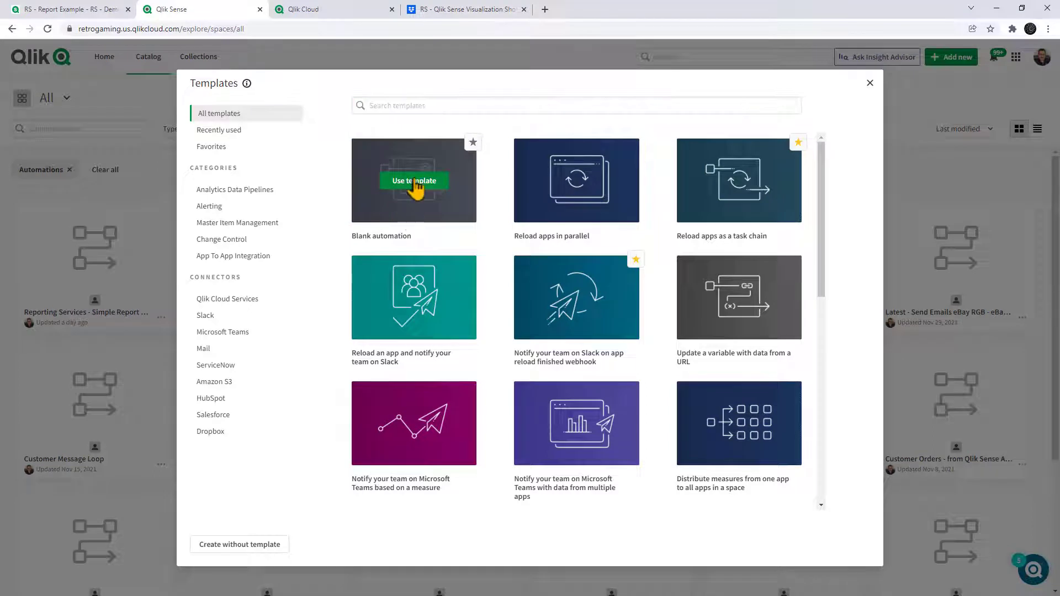
pyautogui.click(415, 181)
pyautogui.click(334, 156)
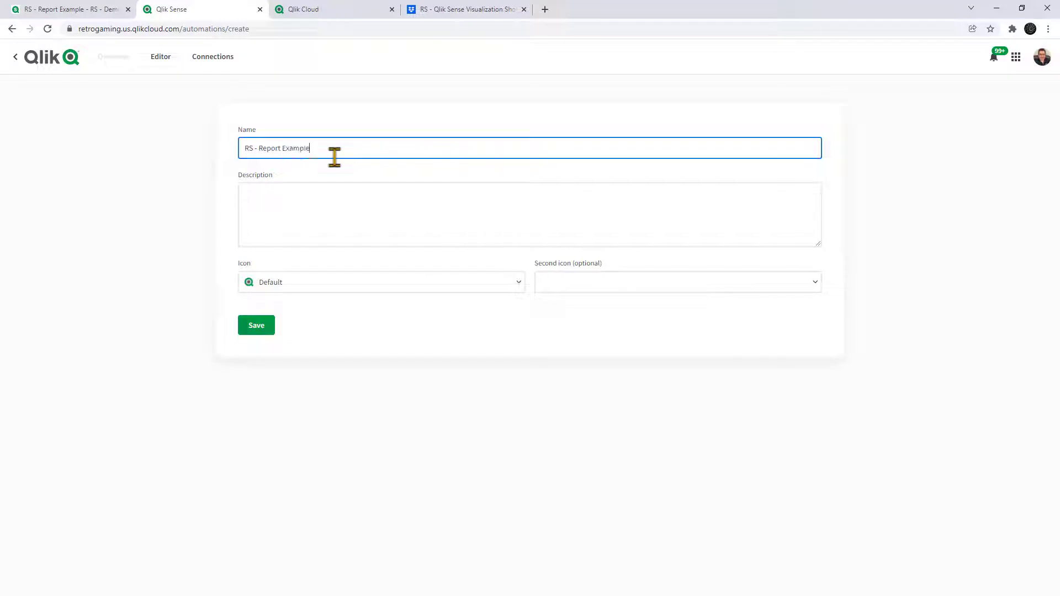
pyautogui.click(258, 330)
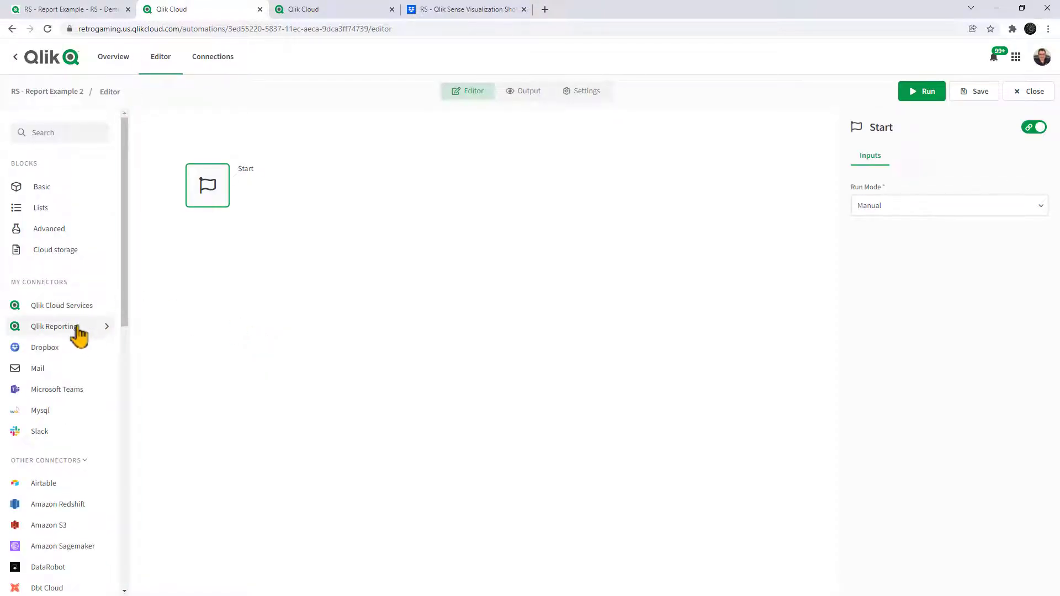
# Attach a Qlik Reporting Create Report block to Start, using the RS - Report Example app and the report name "RS - Report Example"
pyautogui.click(77, 336)
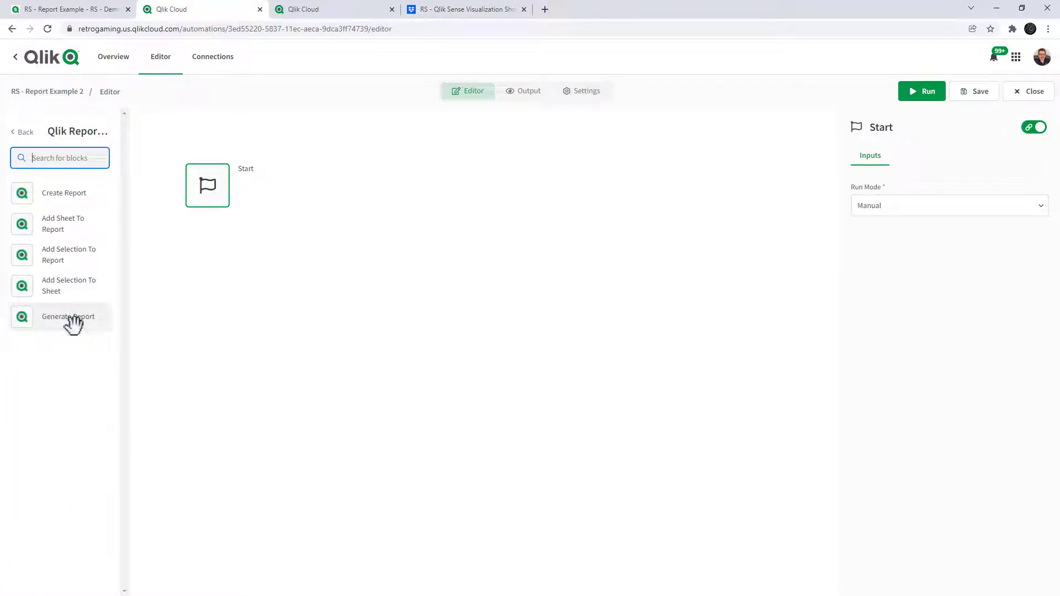
pyautogui.moveTo(67, 194); pyautogui.dragTo(205, 242)
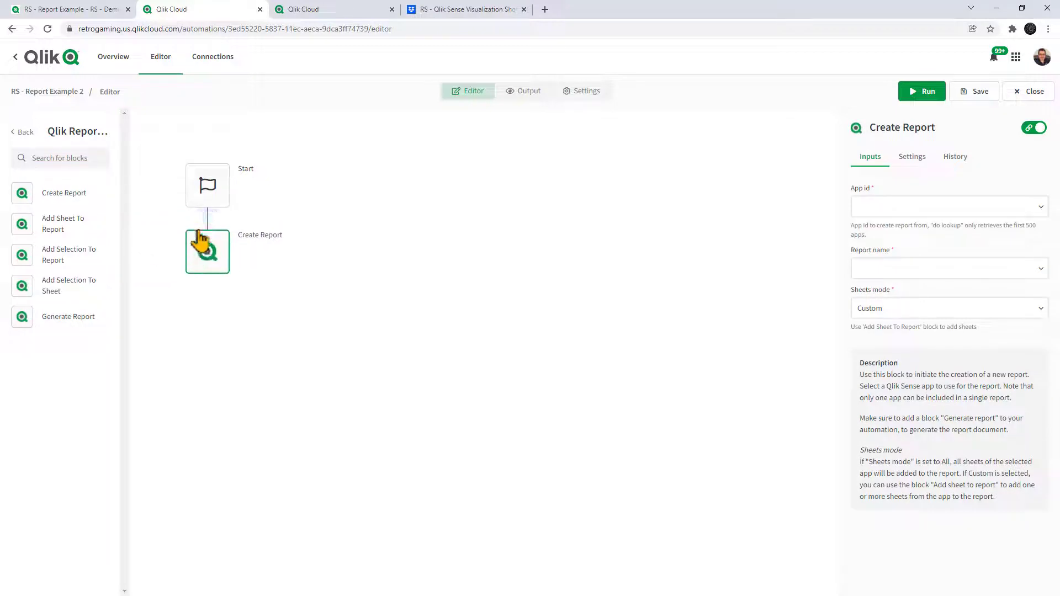
pyautogui.click(894, 210)
pyautogui.click(908, 235)
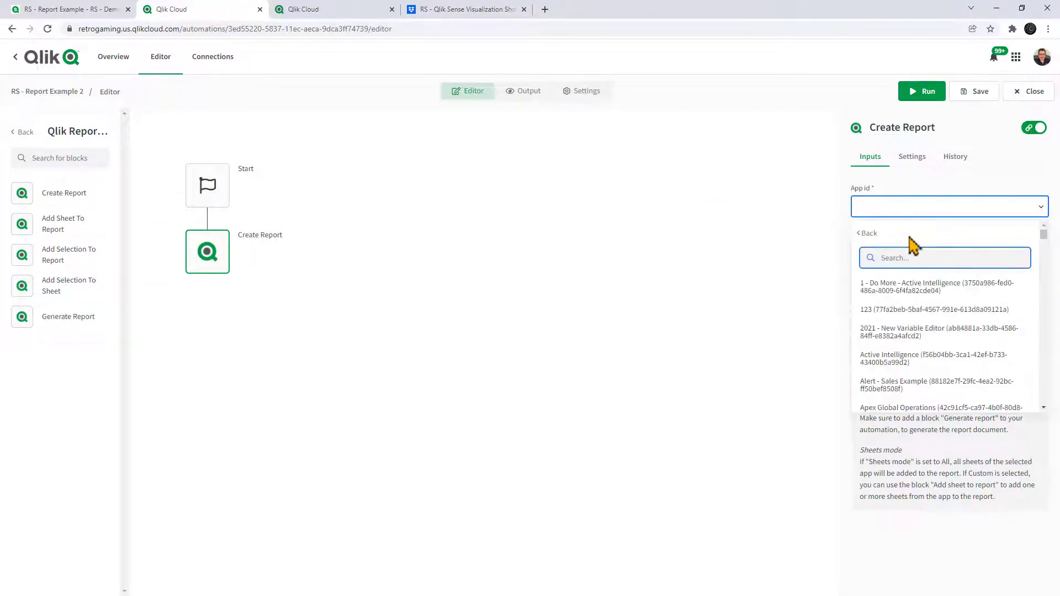
pyautogui.write('RS')
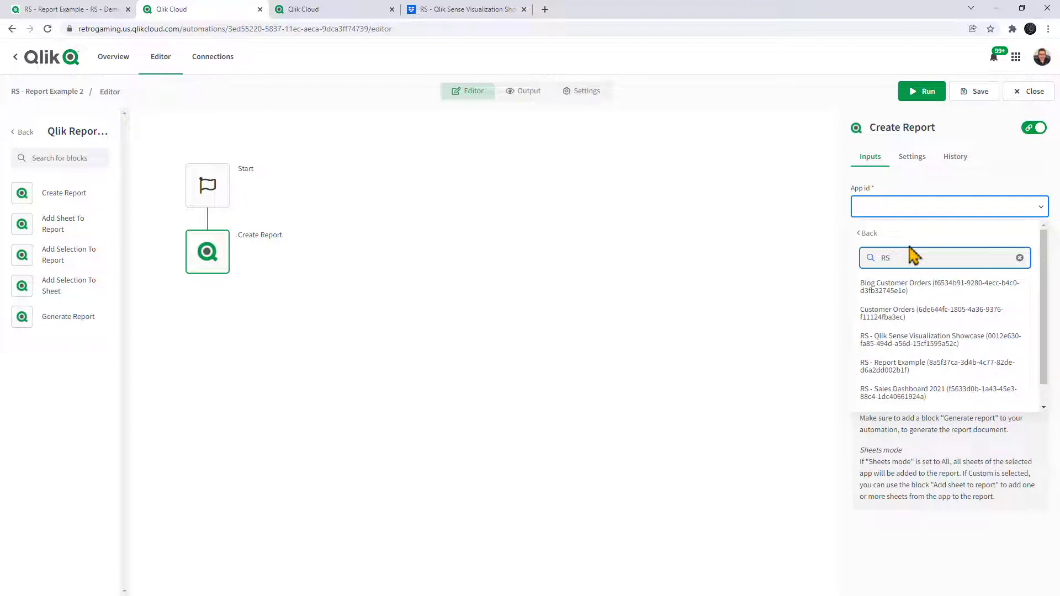
pyautogui.click(912, 368)
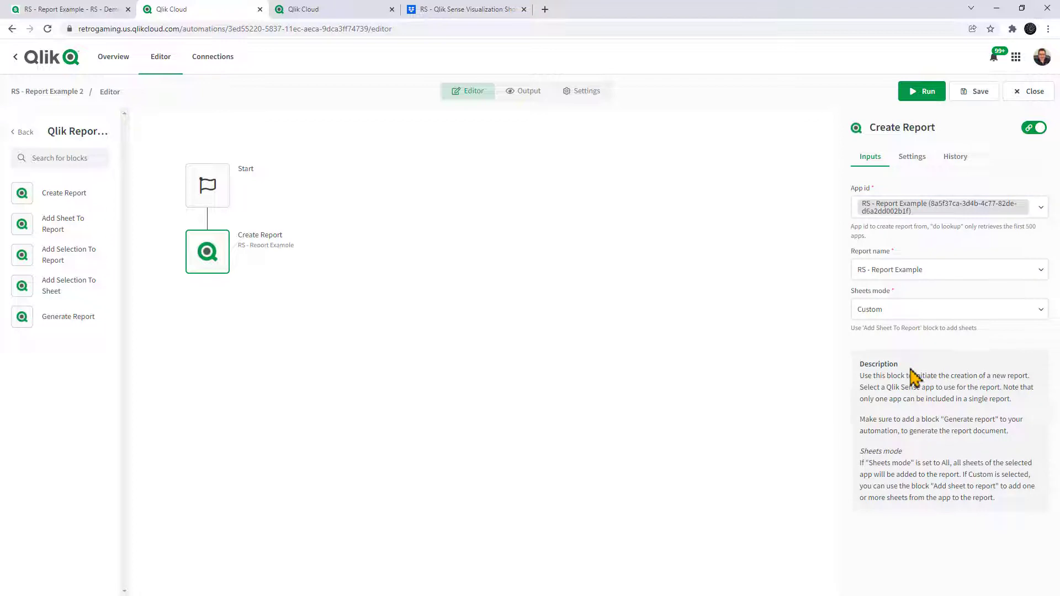
pyautogui.click(956, 281)
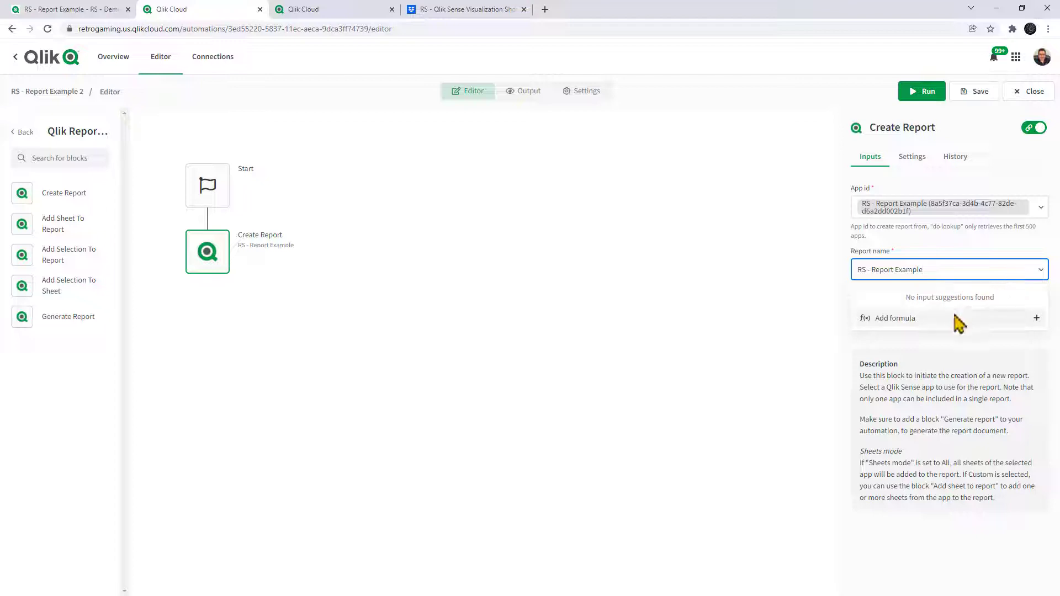
# Append a hyphen and a Date formula to the Create Report block's report name
pyautogui.write('-')
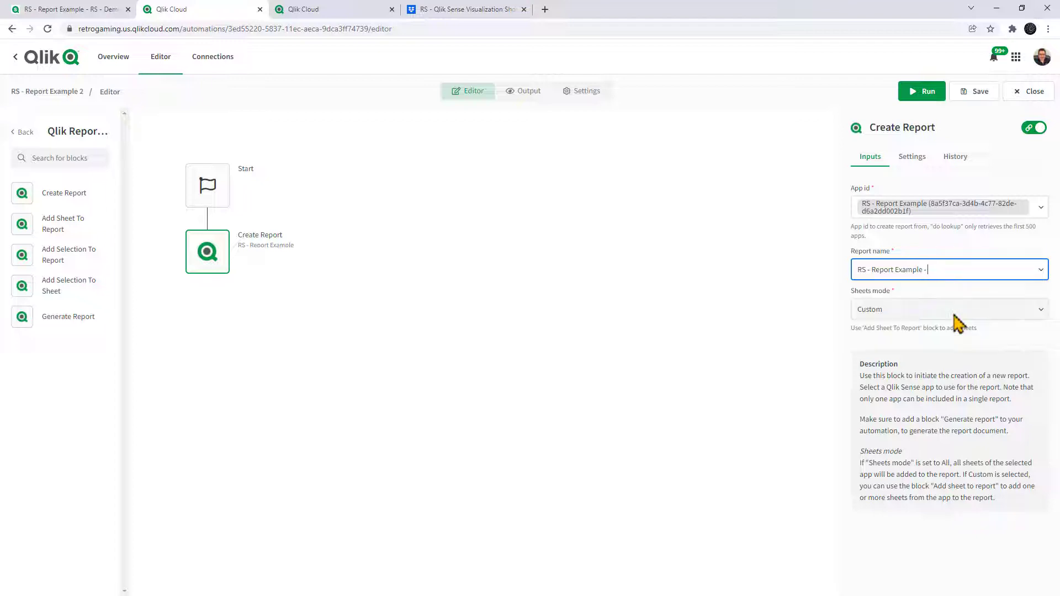
pyautogui.click(969, 273)
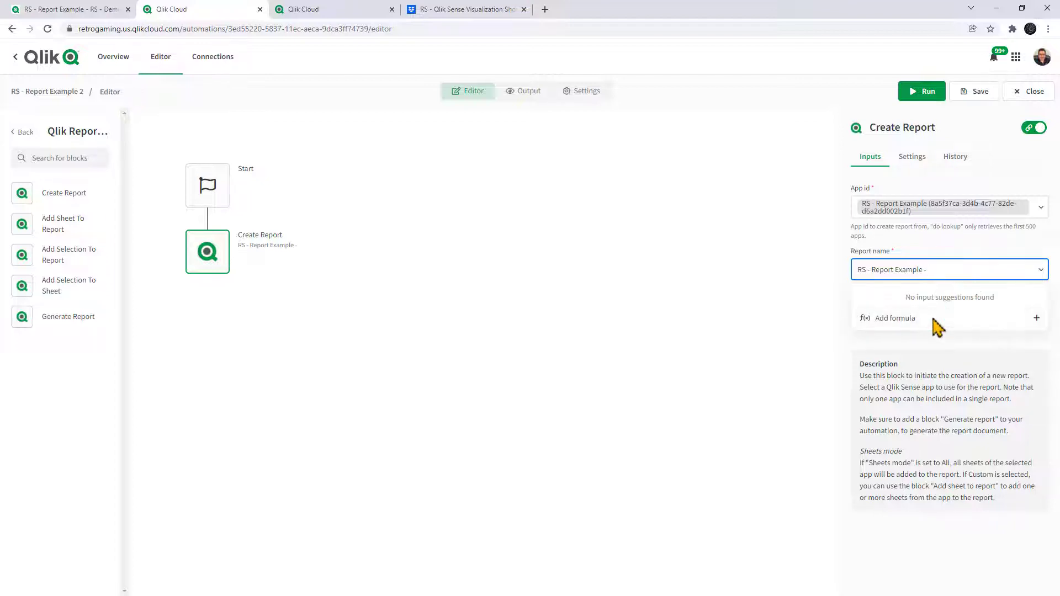
pyautogui.click(933, 320)
pyautogui.click(478, 238)
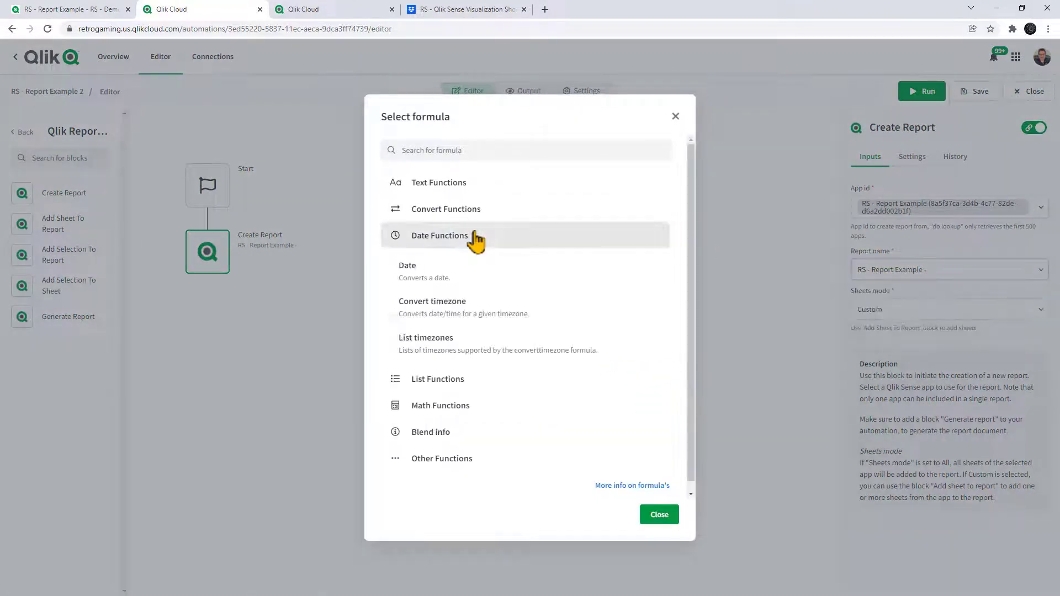
pyautogui.click(432, 287)
# Set the Date formula to now with output format d-m-y-s, save it, and keep the sheets mode on Custom
pyautogui.click(418, 241)
pyautogui.write('now')
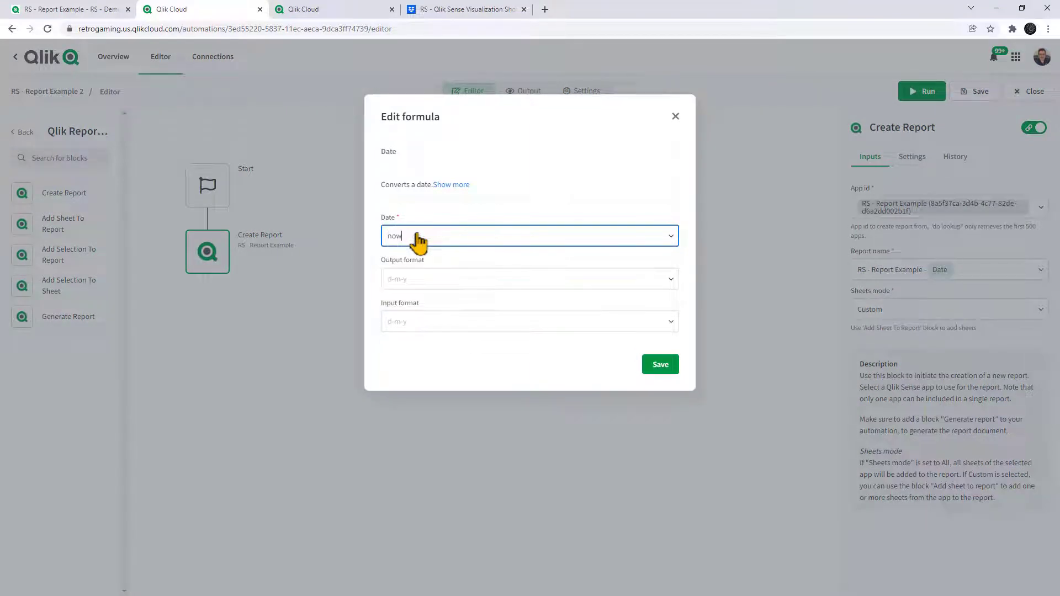
pyautogui.click(418, 282)
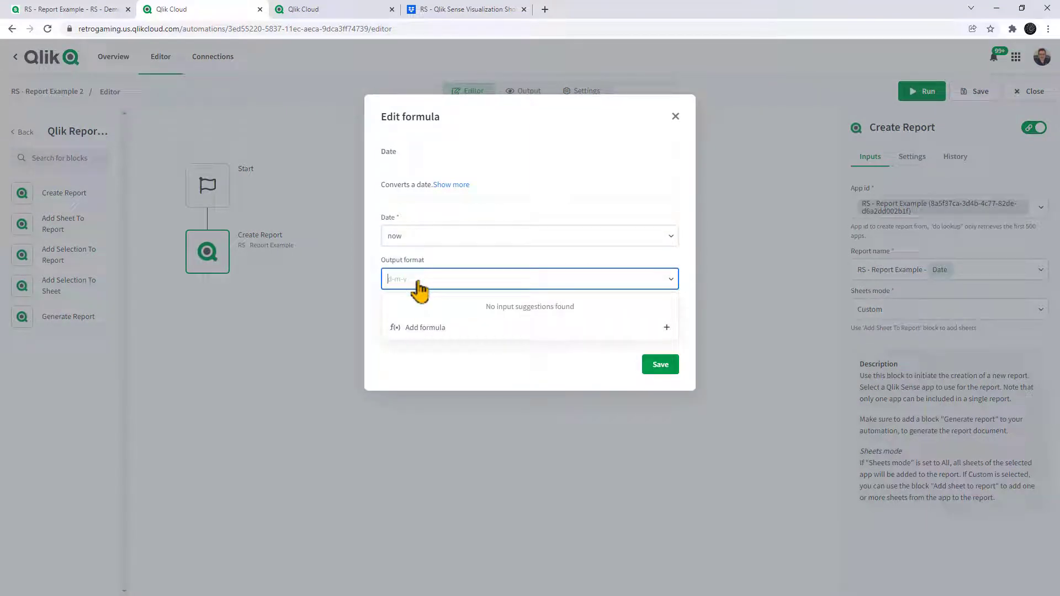
pyautogui.write('d-m-y-s')
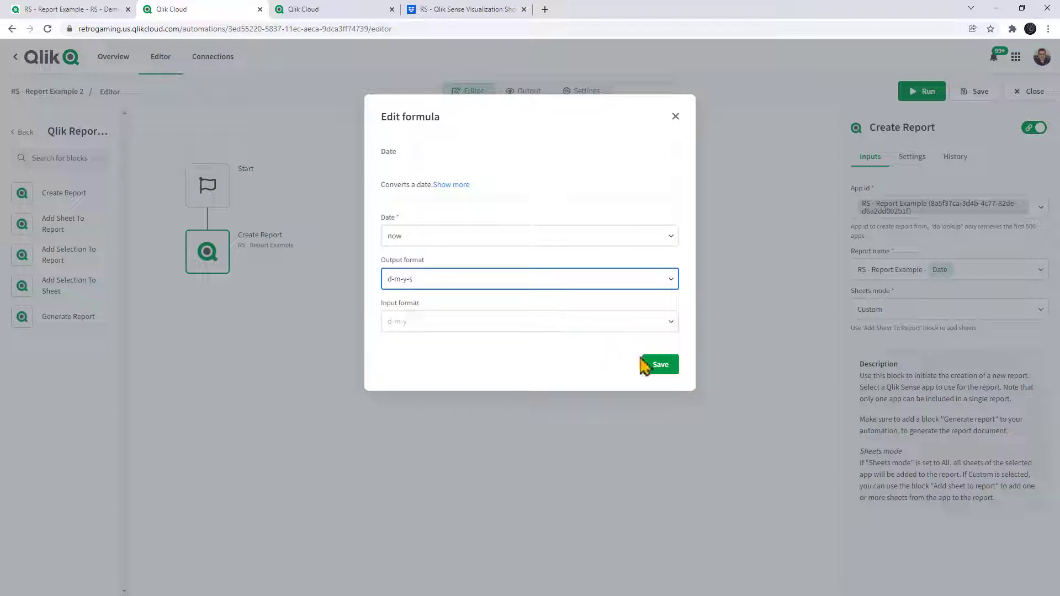
pyautogui.click(658, 366)
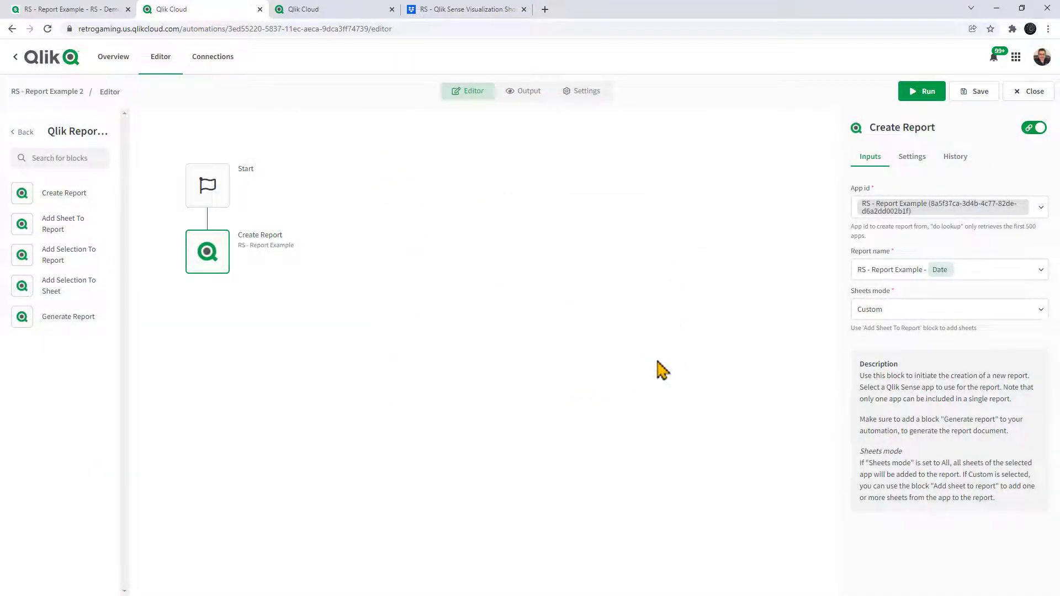
pyautogui.click(887, 315)
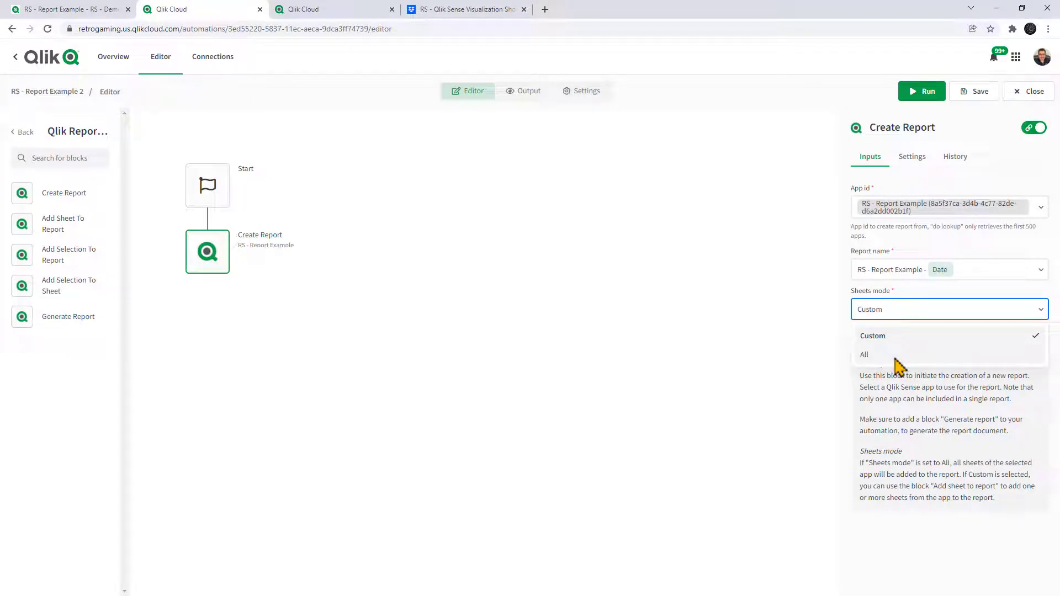
pyautogui.click(895, 336)
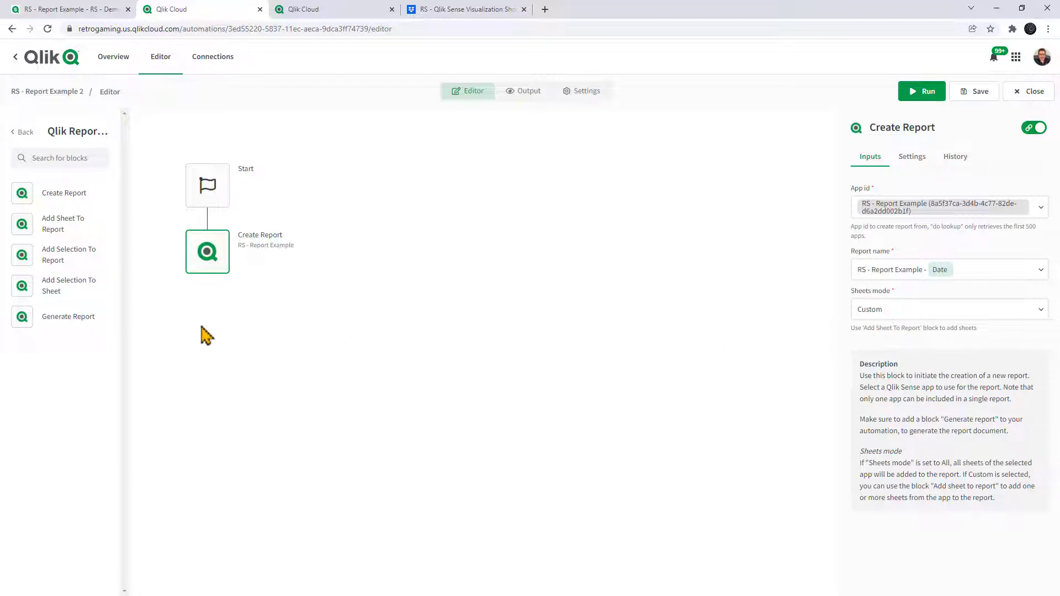
# Attach an Add Sheet To Report block below Create Report with the RS - Demo Report sheet, and check that sheet in the app
pyautogui.moveTo(22, 224); pyautogui.dragTo(209, 308)
pyautogui.click(877, 252)
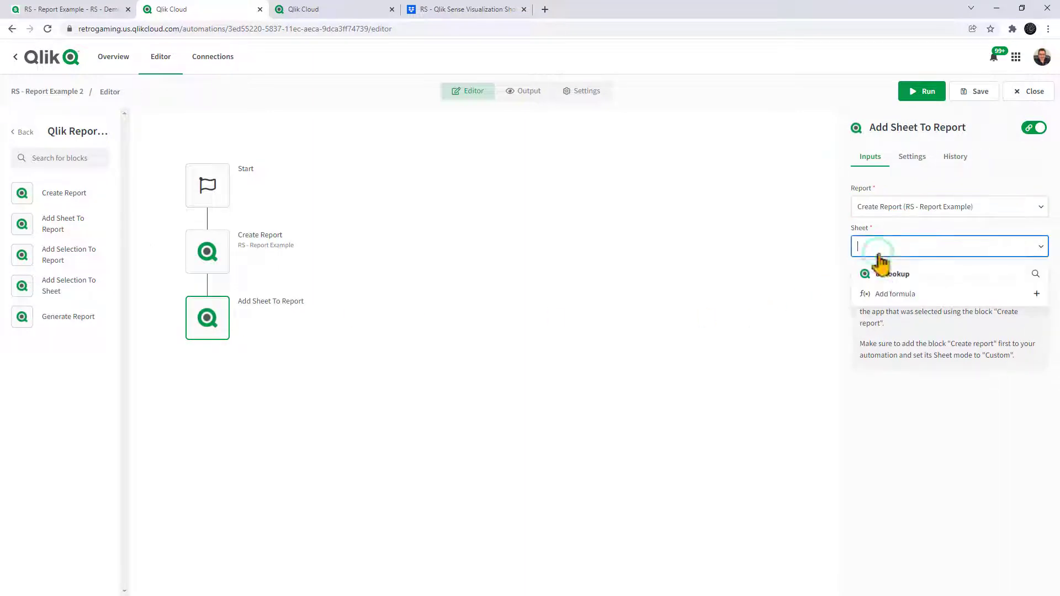
pyautogui.click(893, 292)
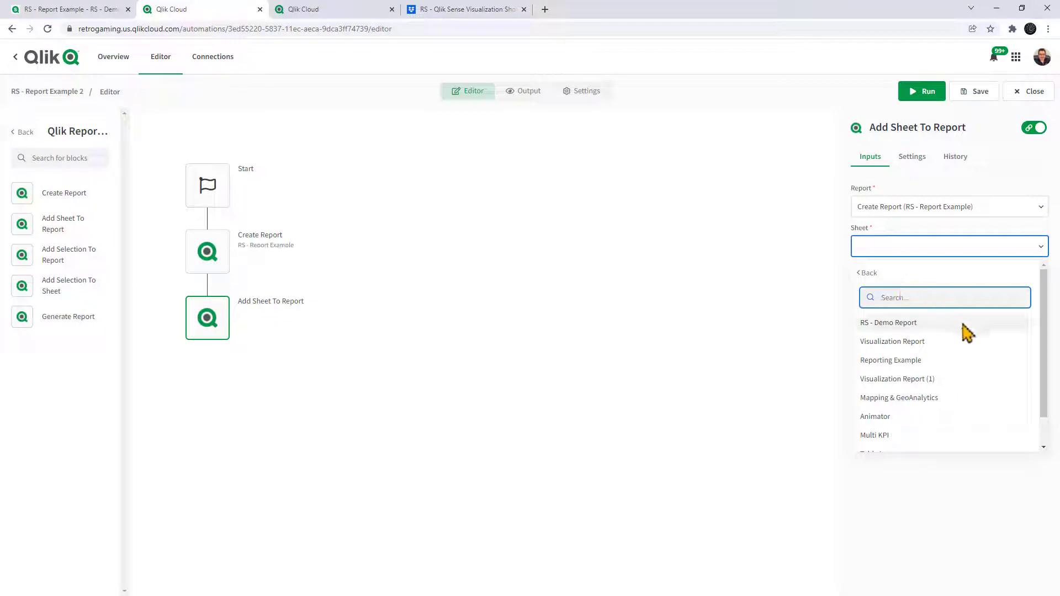
pyautogui.scroll(-1, 1045, 359)
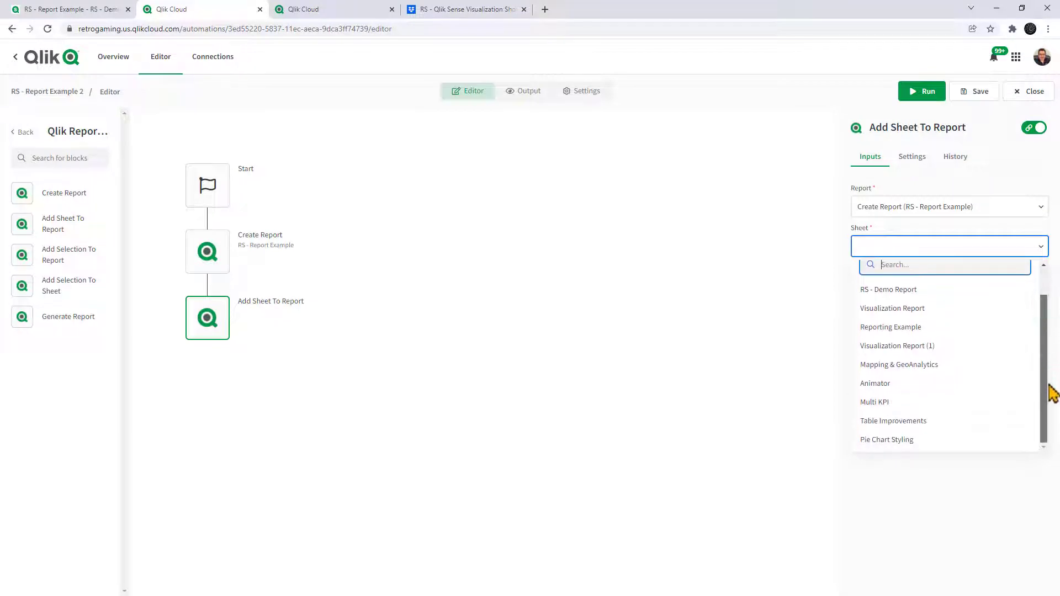
pyautogui.scroll(1, 1053, 367)
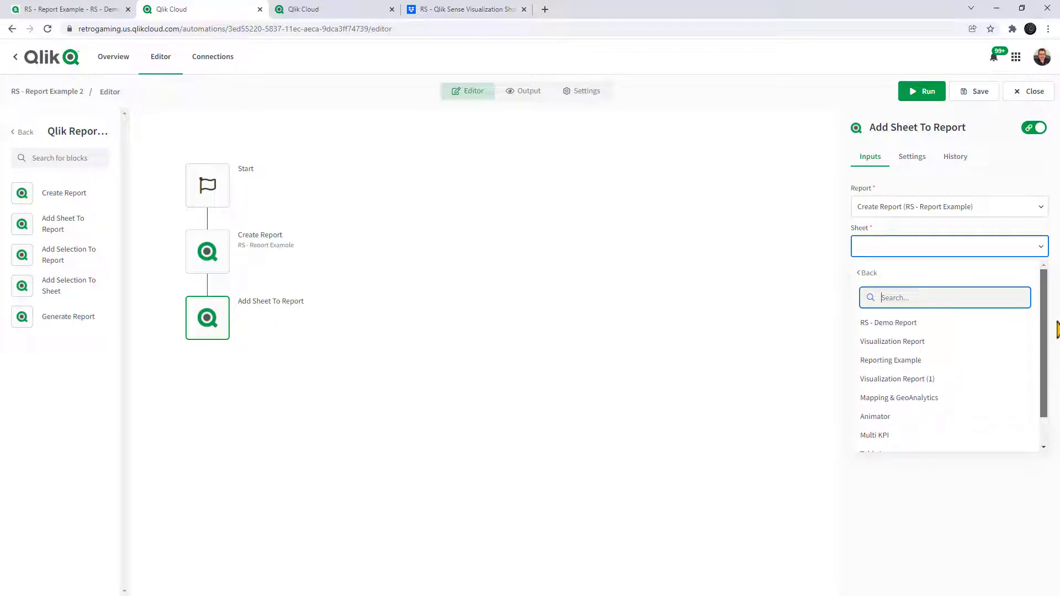
pyautogui.click(922, 327)
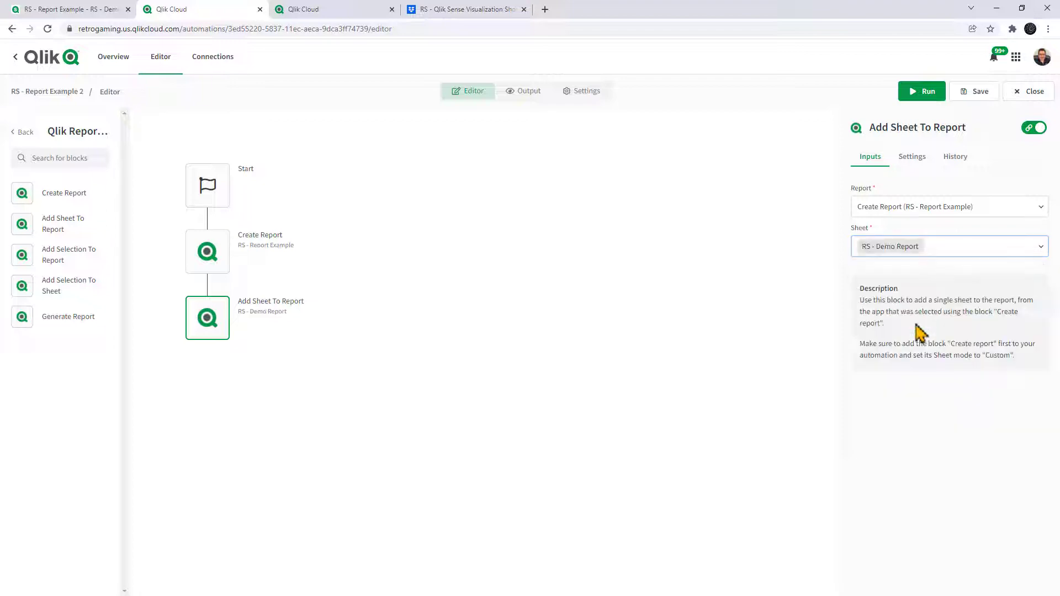
pyautogui.click(102, 10)
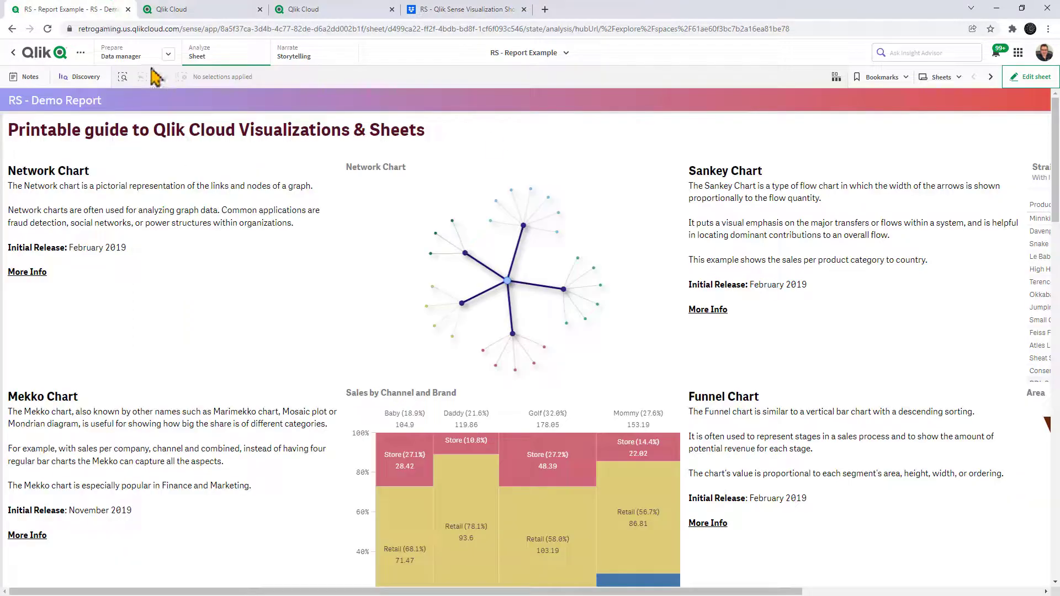
pyautogui.click(215, 9)
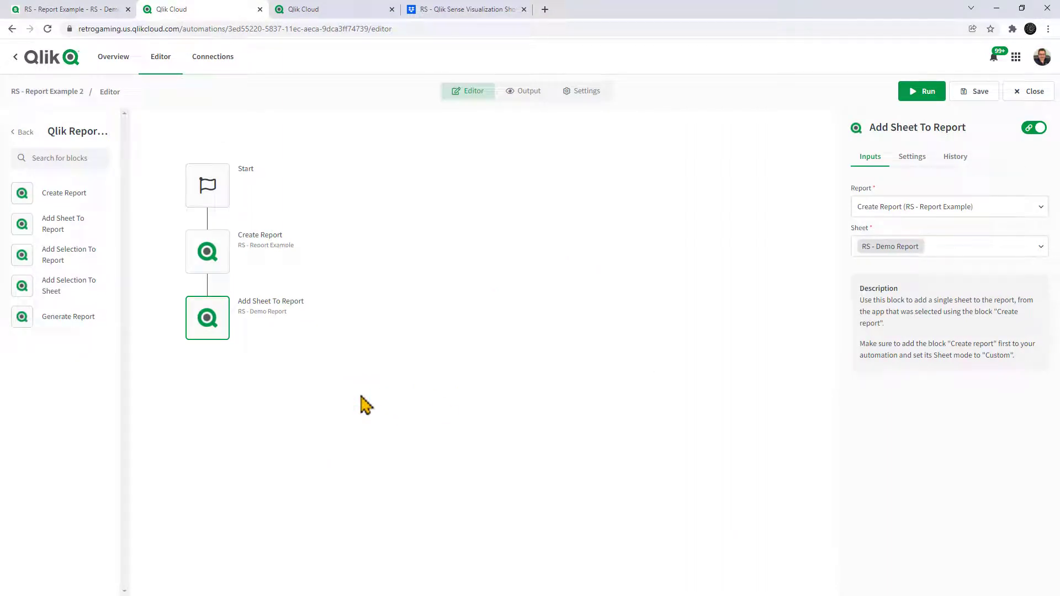
# Attach a Generate Report block below Add Sheet To Report, followed by a Copy File block
pyautogui.moveTo(24, 319); pyautogui.dragTo(197, 371)
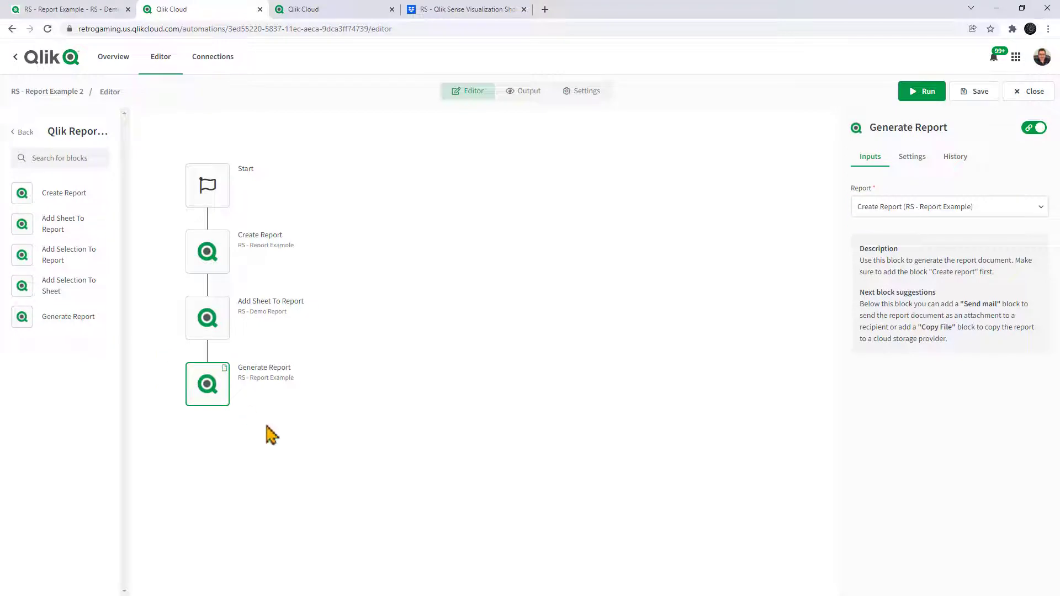
pyautogui.click(22, 133)
pyautogui.click(42, 133)
pyautogui.write('cop')
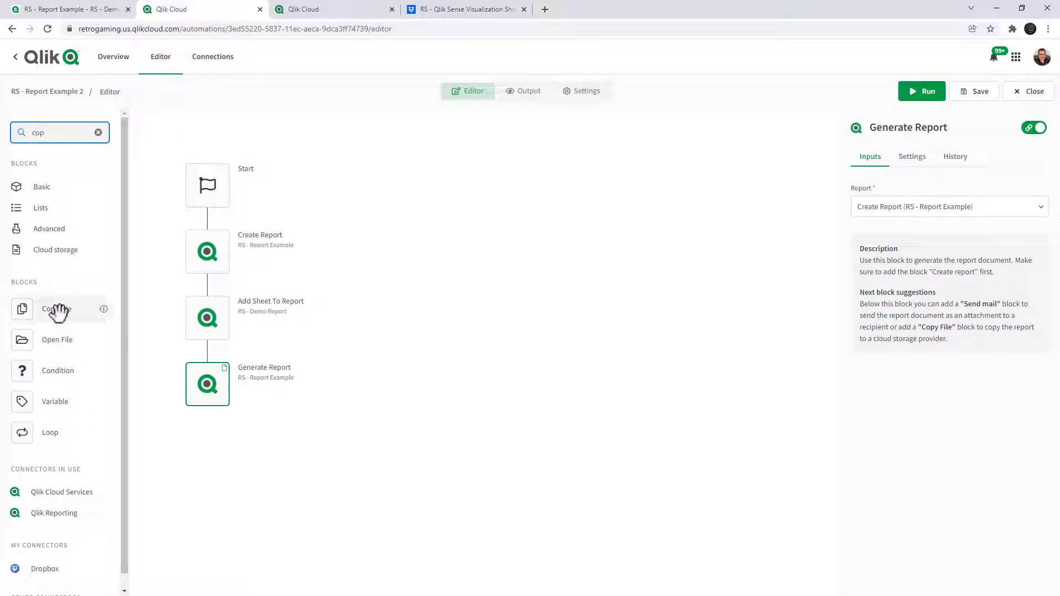
pyautogui.moveTo(54, 309); pyautogui.dragTo(201, 445)
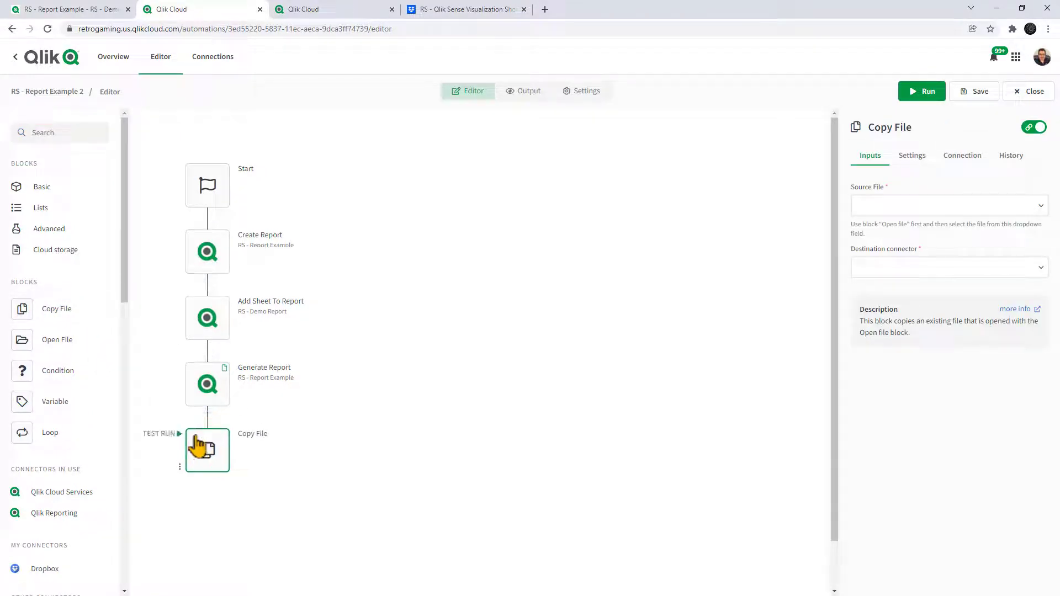
# Set the Copy File source to Generate Report (RS - Report Example) and the destination connector to Dropbox, using the second existing Dropbox connection
pyautogui.click(889, 208)
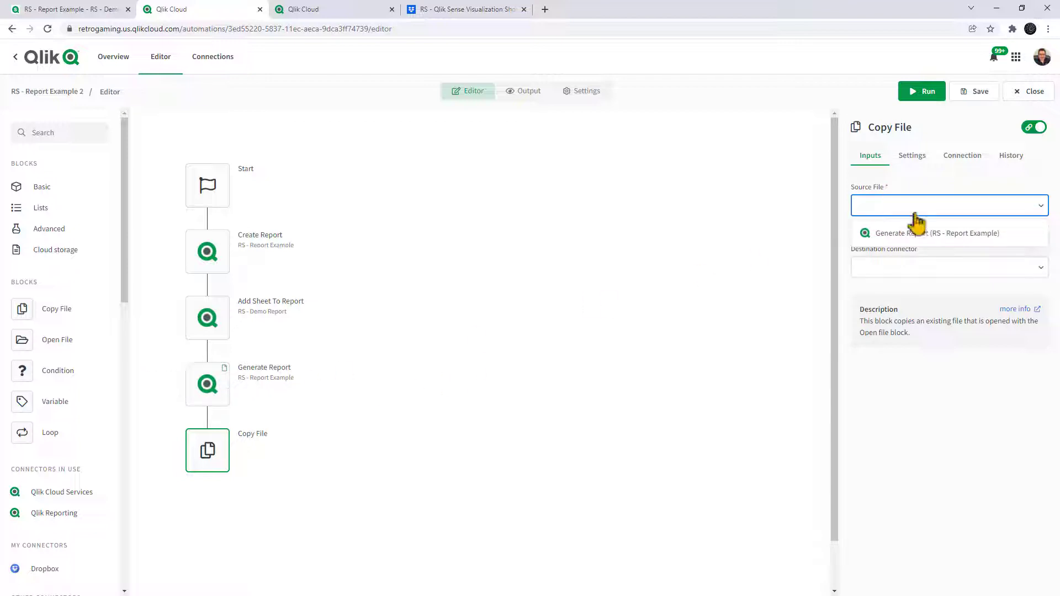
pyautogui.click(933, 233)
pyautogui.click(936, 268)
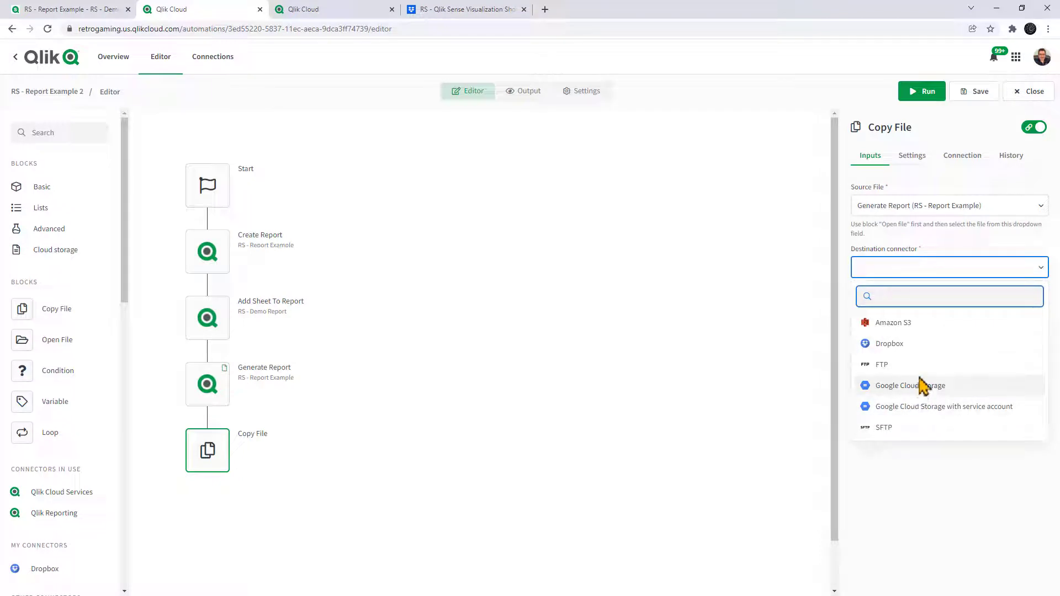
pyautogui.click(917, 344)
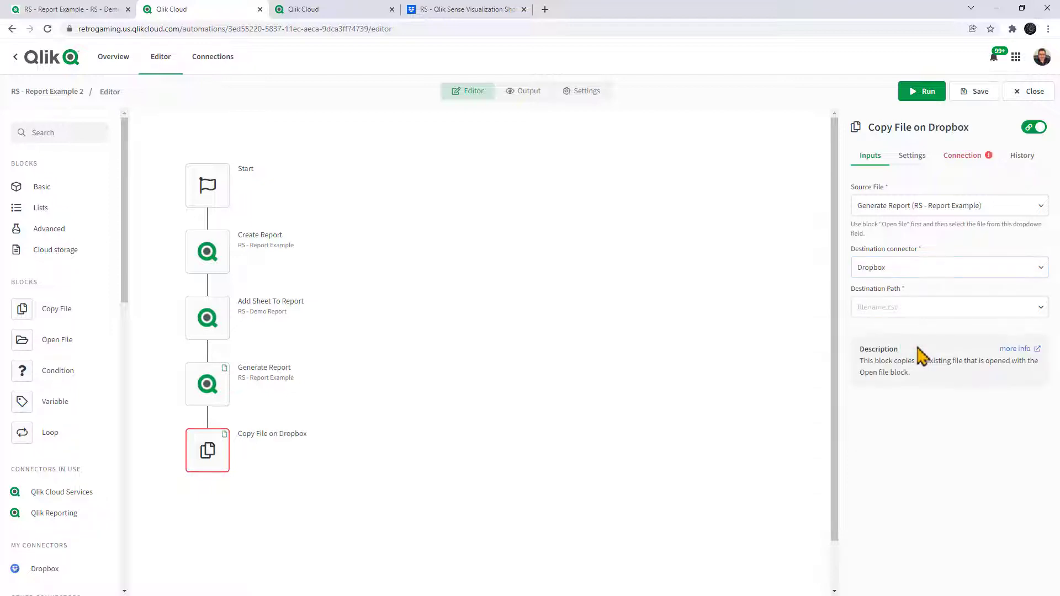
pyautogui.click(962, 159)
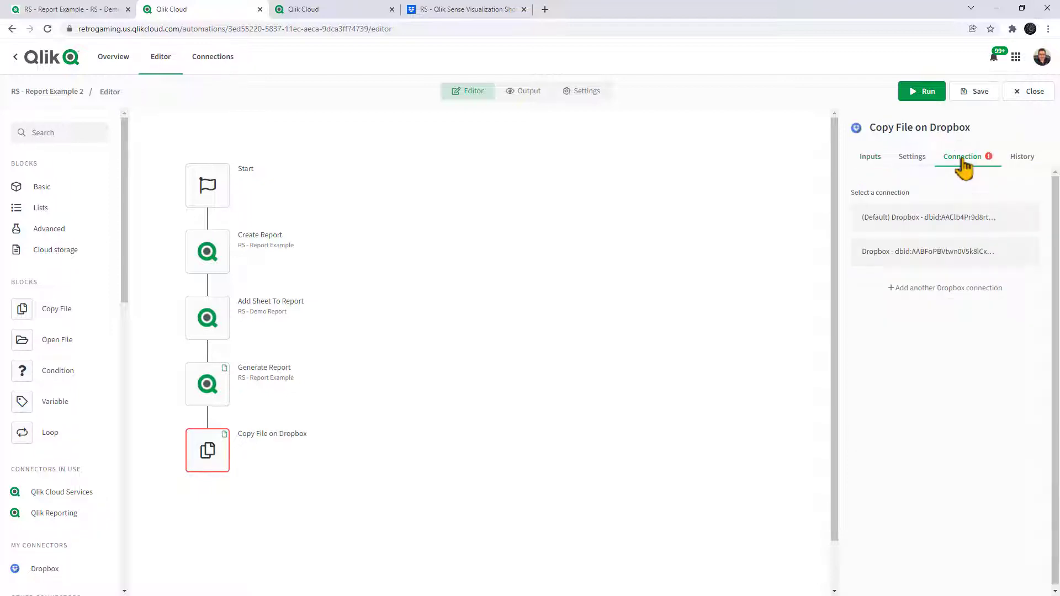
pyautogui.click(950, 253)
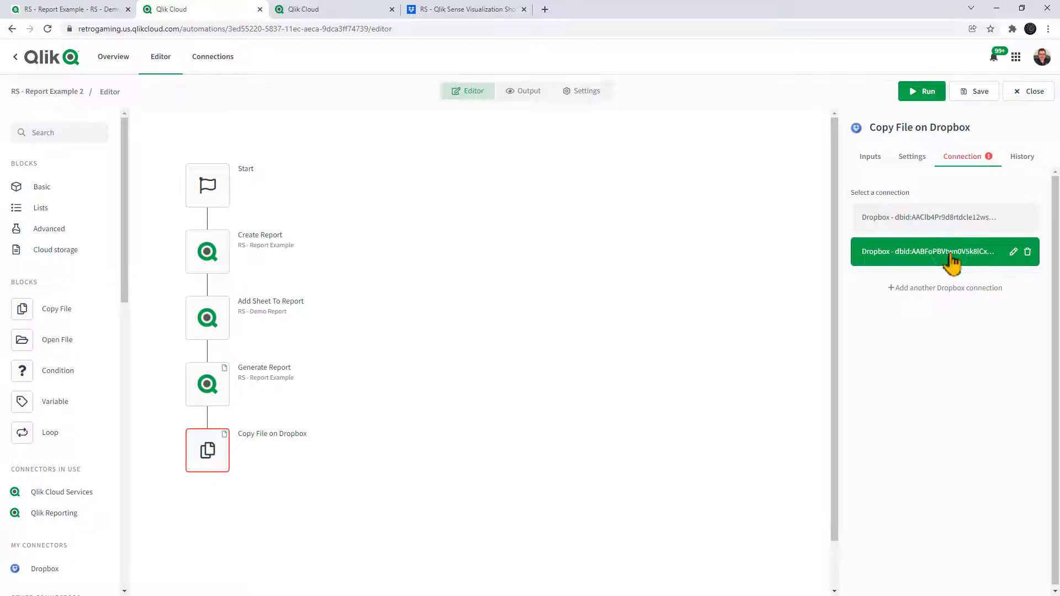
pyautogui.click(916, 162)
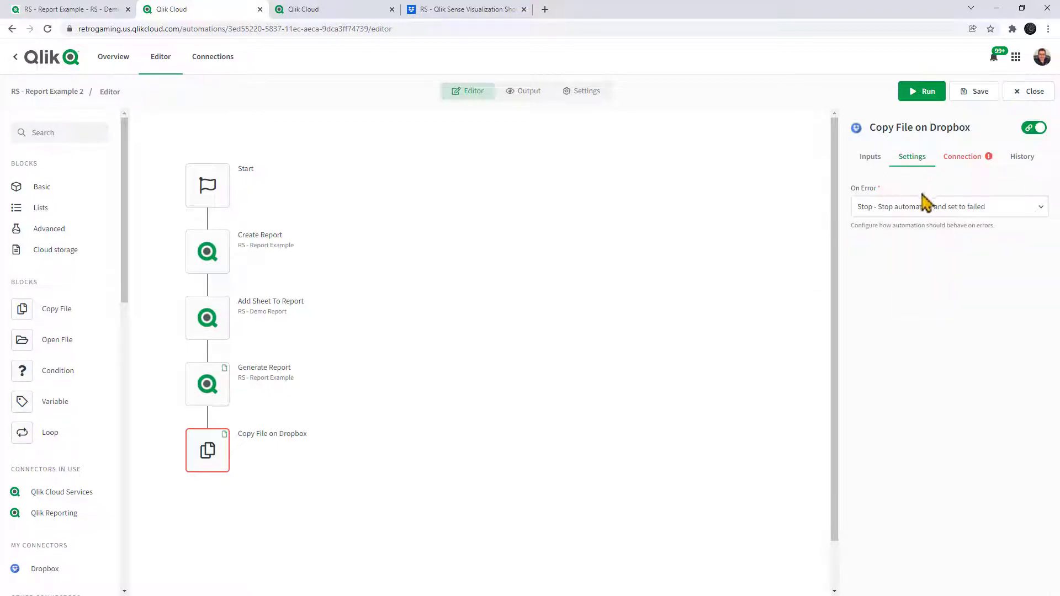
pyautogui.click(972, 162)
pyautogui.click(877, 161)
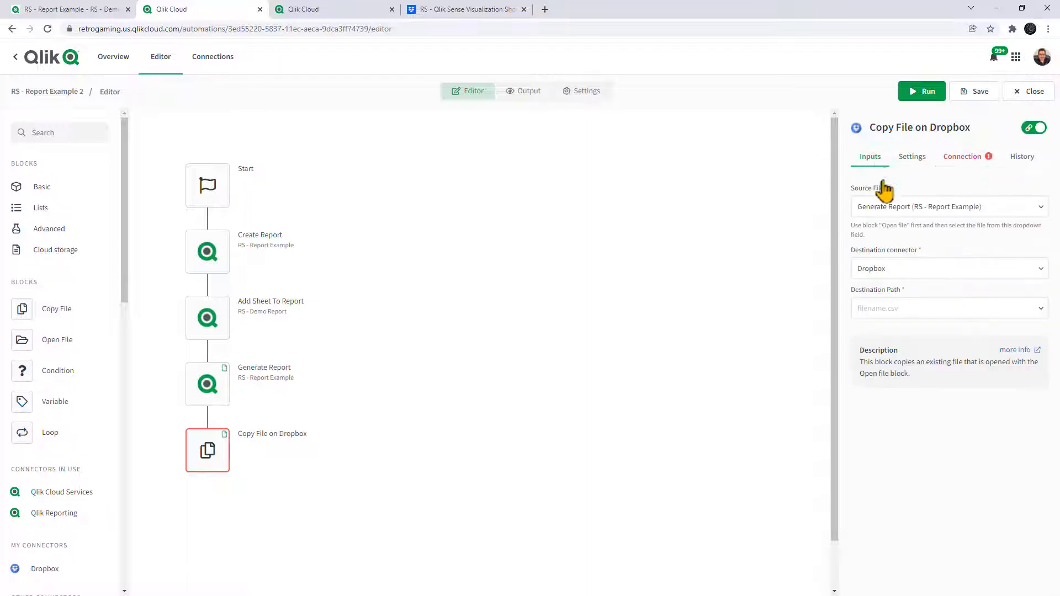
# Switch to Dropbox, leave the PDF preview to view the report folder for the destination path, and return to the automation
pyautogui.click(907, 319)
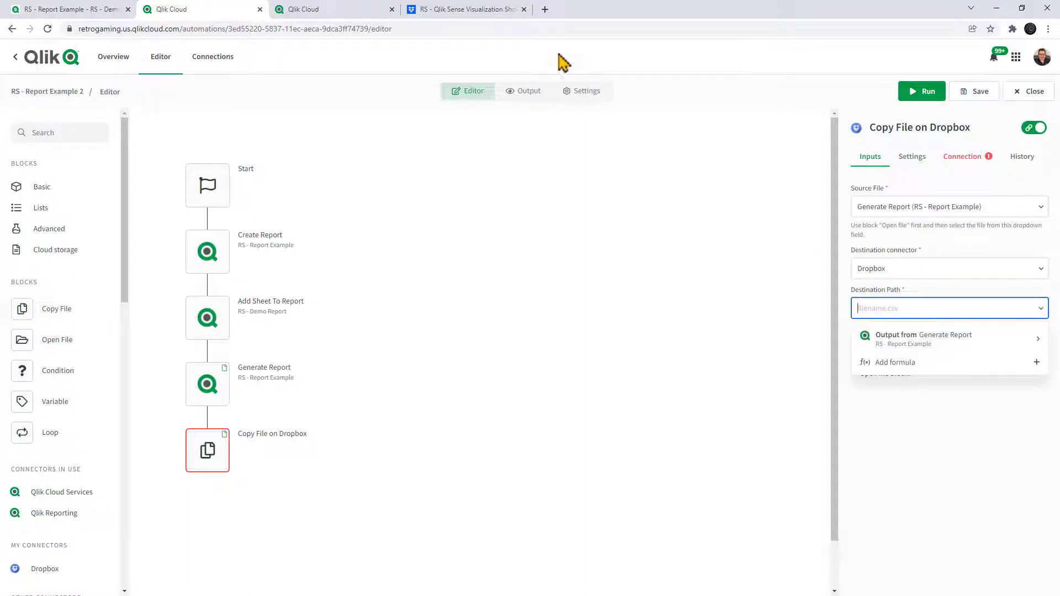
pyautogui.click(477, 11)
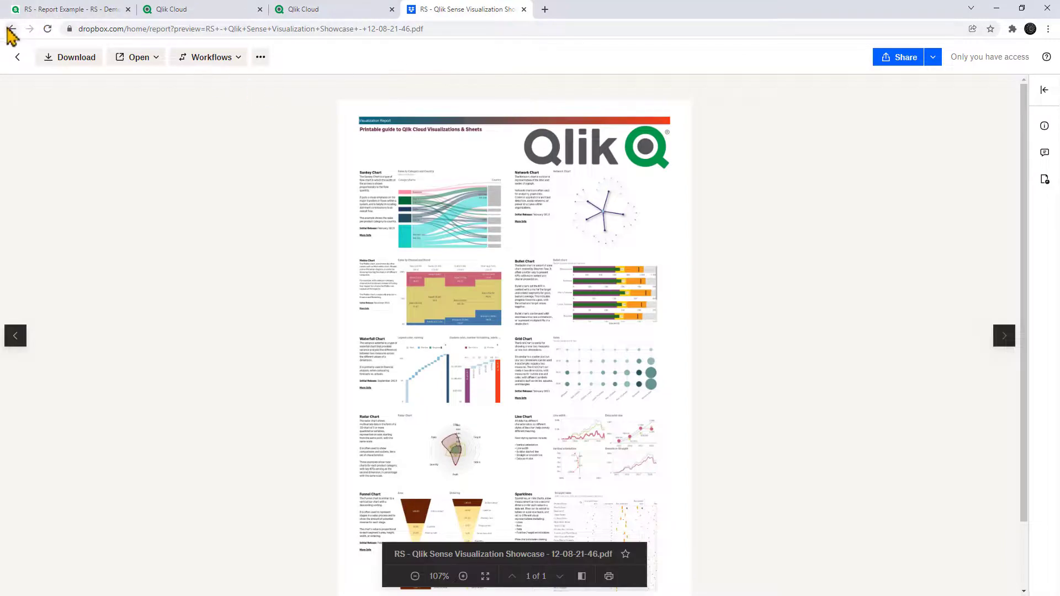
pyautogui.click(18, 57)
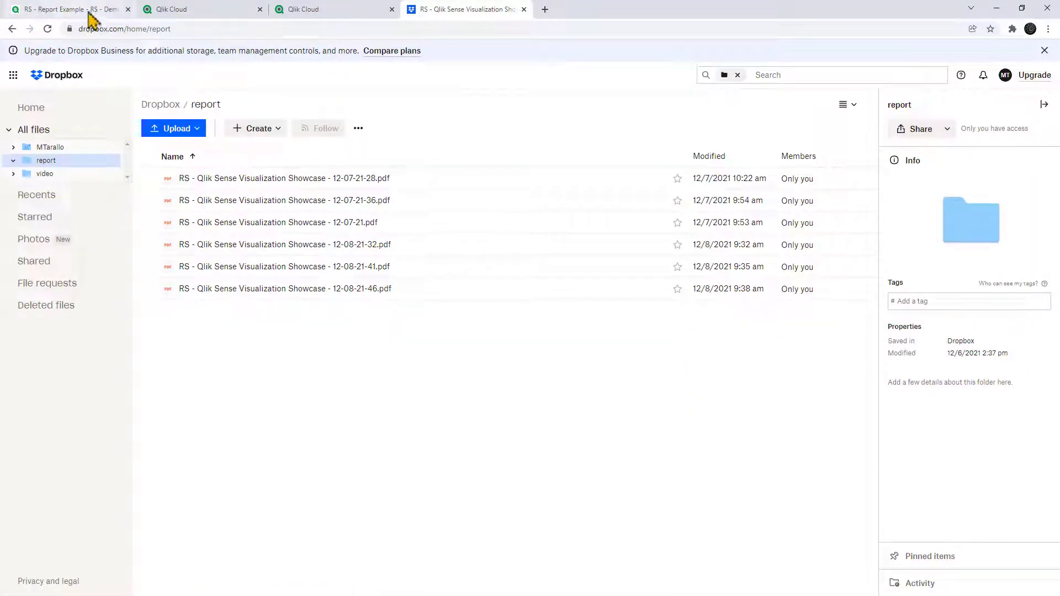
pyautogui.click(165, 17)
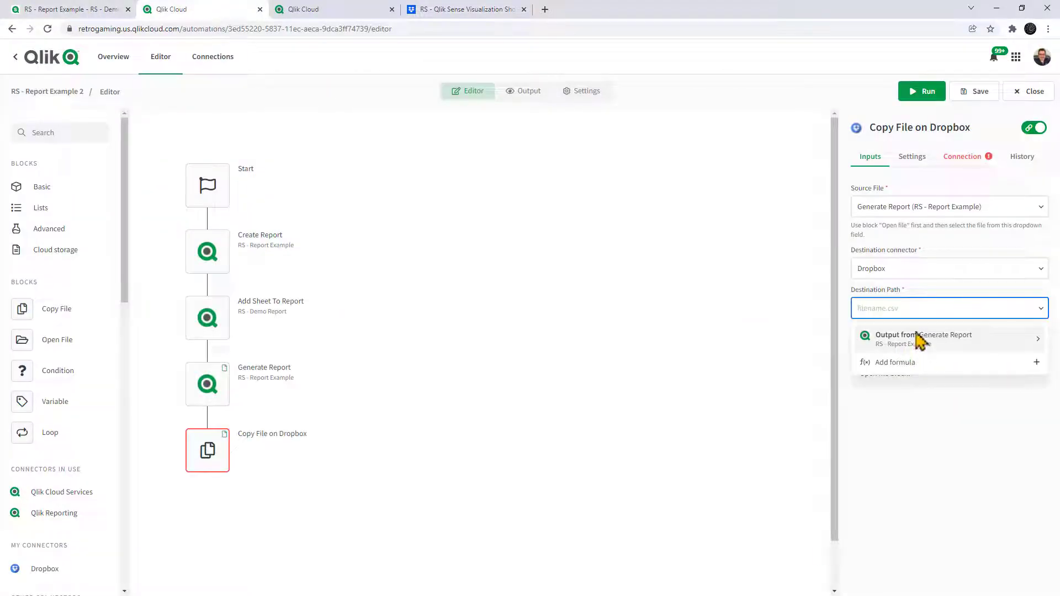
# Set the Dropbox destination path to /report/ followed by the Path output of Generate Report, and save the automation
pyautogui.write('/report')
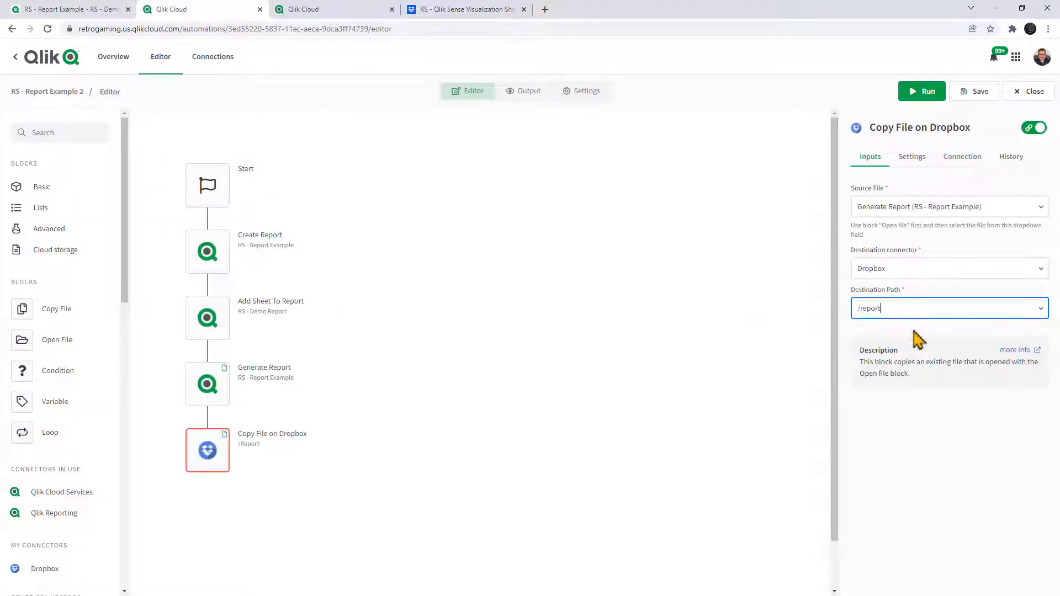
pyautogui.write('/')
pyautogui.click(912, 307)
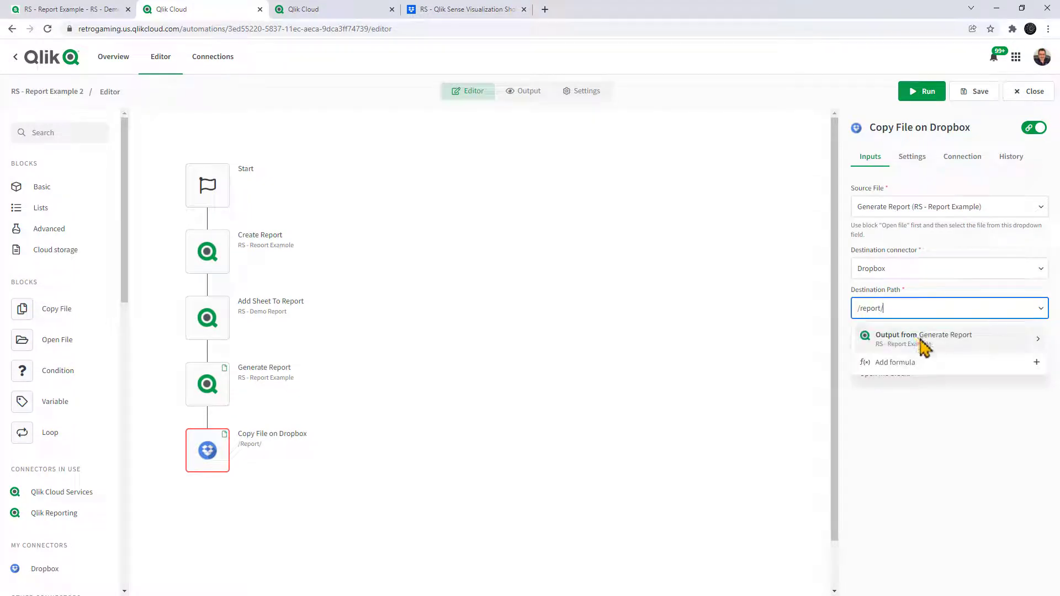
pyautogui.click(1028, 346)
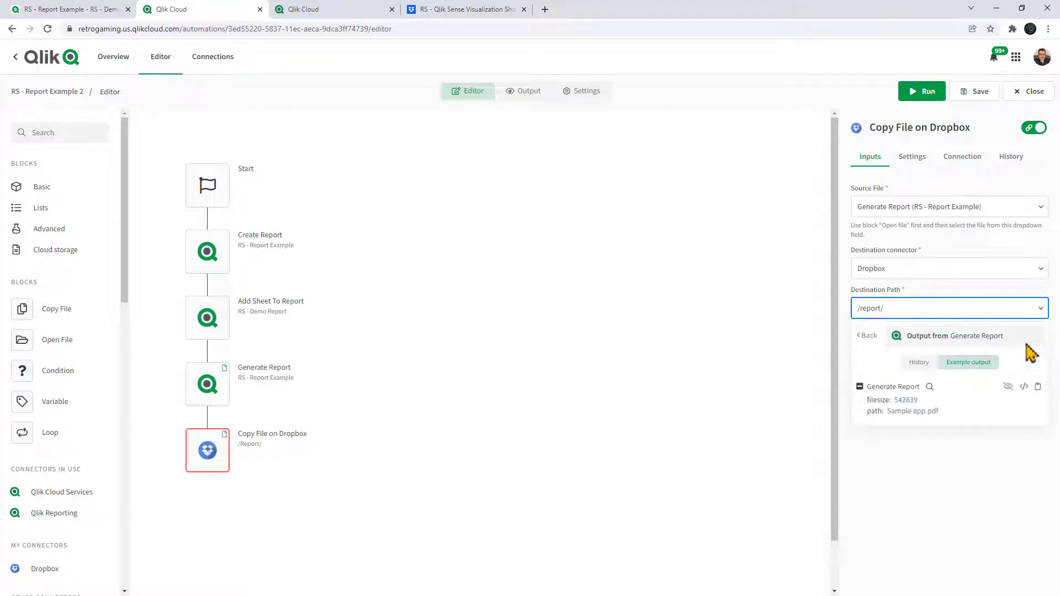
pyautogui.click(874, 415)
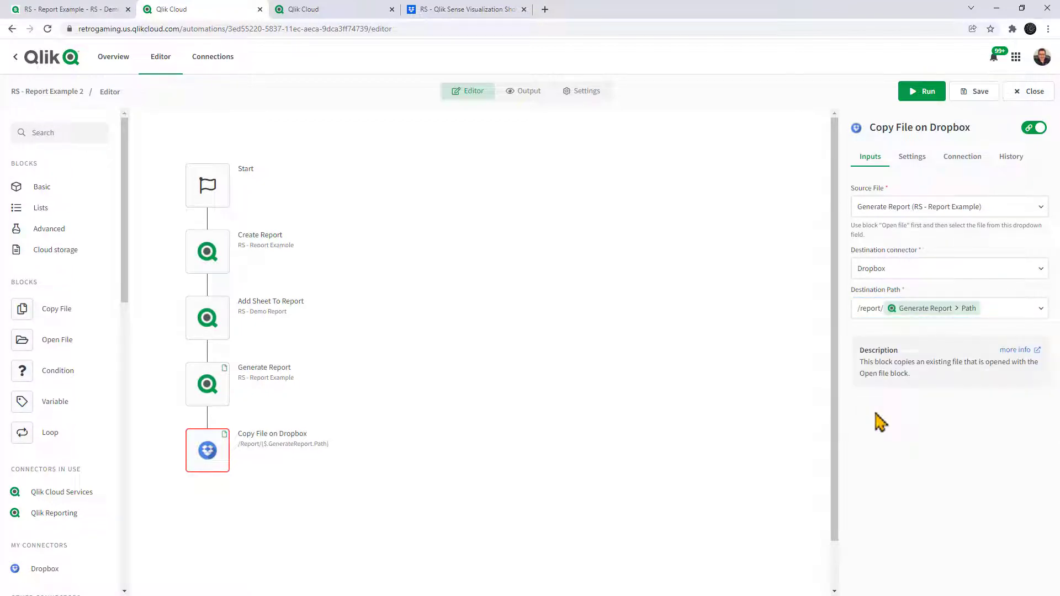
pyautogui.click(975, 91)
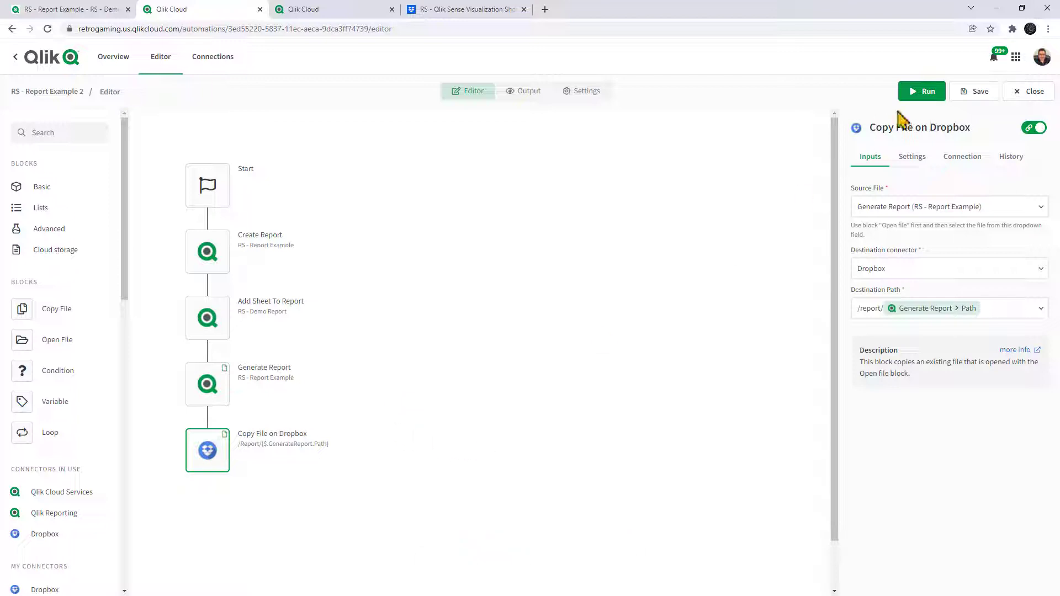
# Run the report automation and show its output blocks chronologically
pyautogui.click(917, 96)
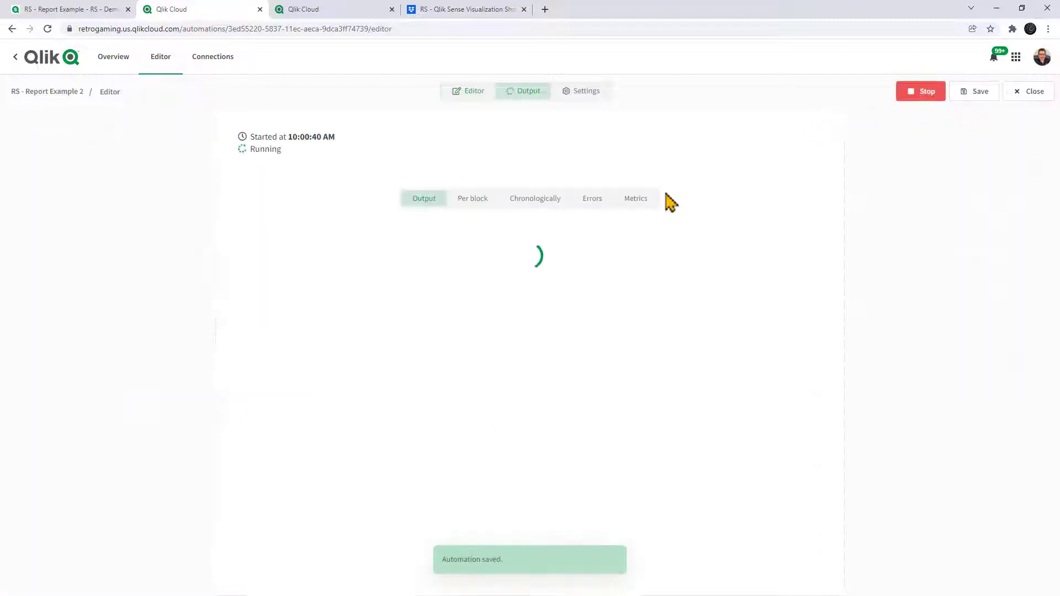
pyautogui.click(551, 204)
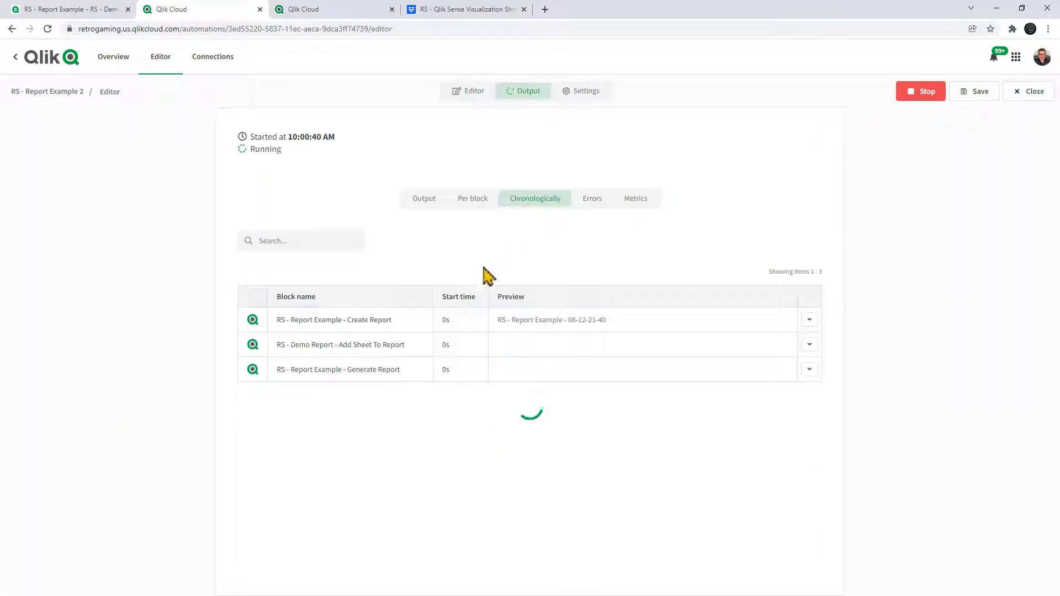
# Switch to Dropbox, preview RS - Report Example - 08-12-21-40.pdf in the report folder, and enlarge the page
pyautogui.click(466, 9)
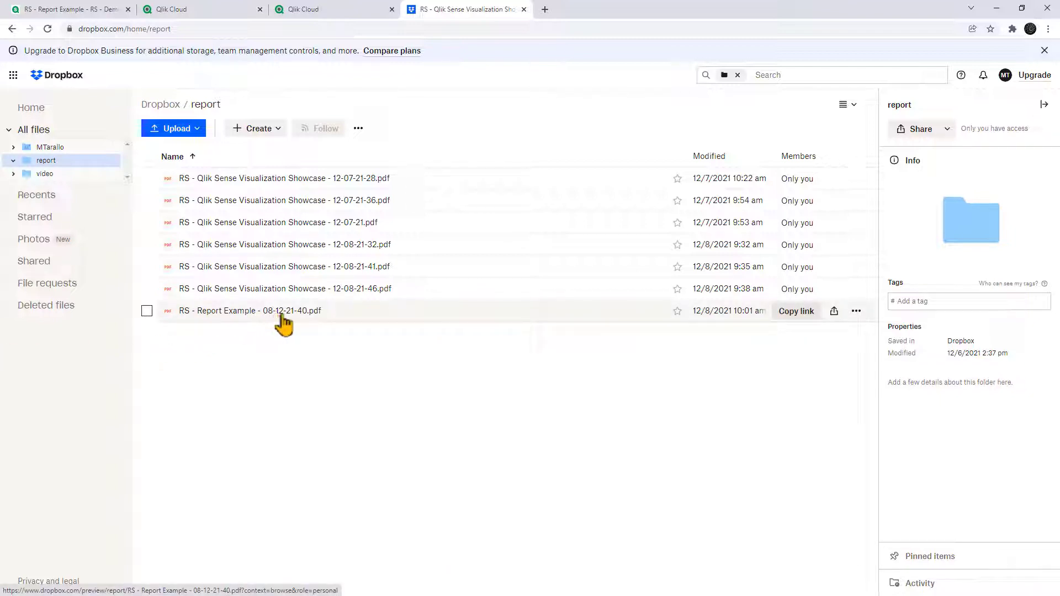
pyautogui.click(241, 316)
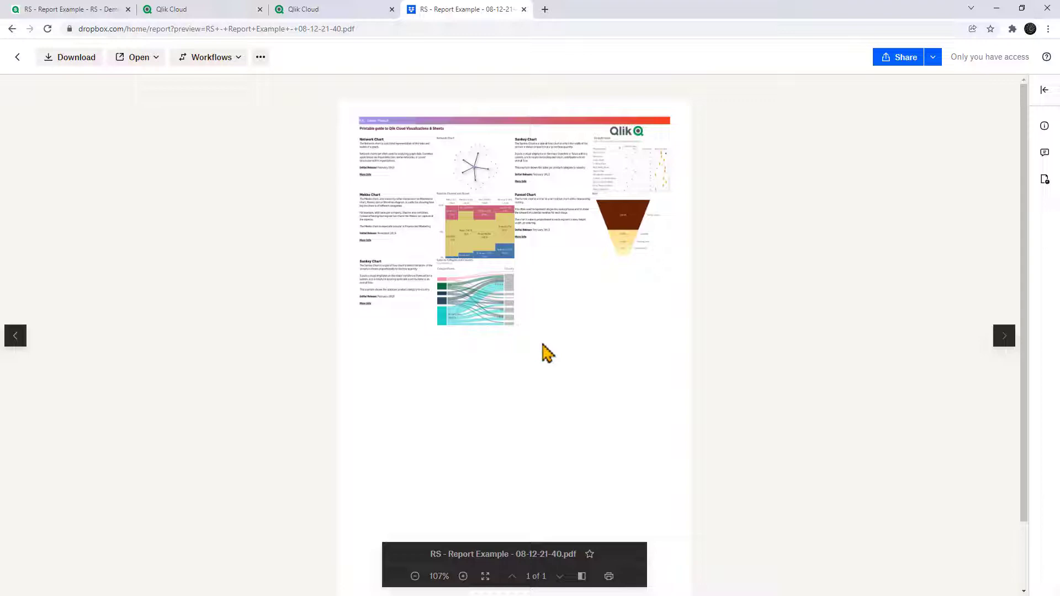
pyautogui.click(464, 576)
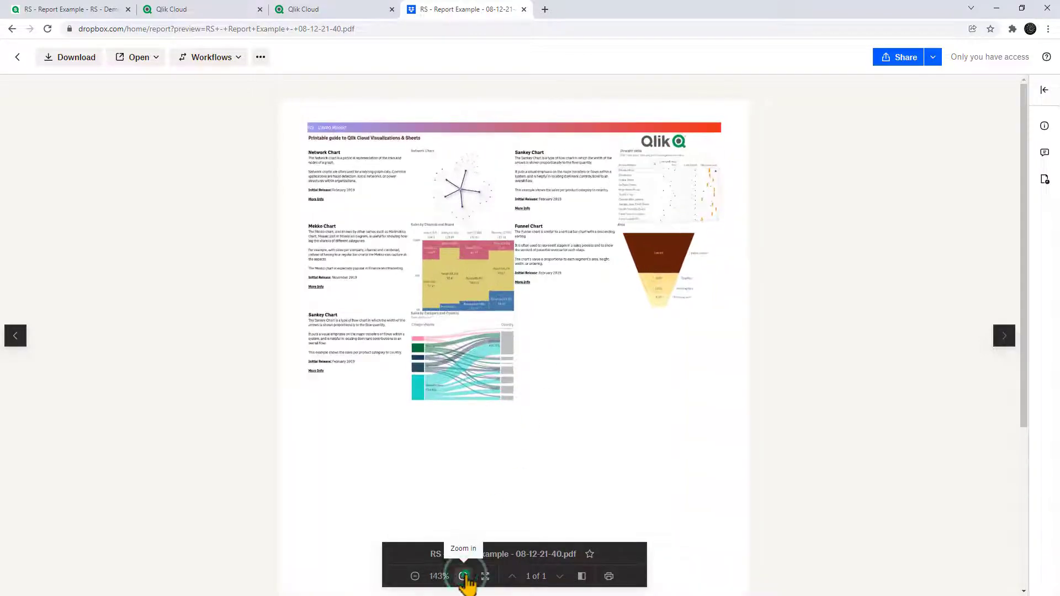
pyautogui.click(464, 576)
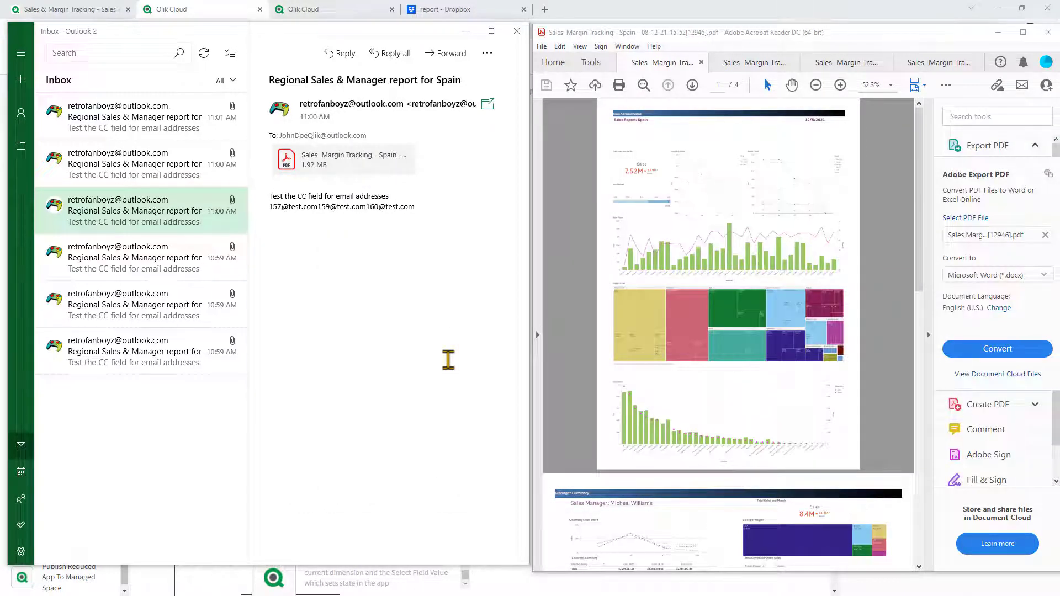
# Review the Spain Sales Margin Tracking PDF in Acrobat, from the sales overview through the manager summary pages and back to the first page
pyautogui.scroll(-5, 645, 317)
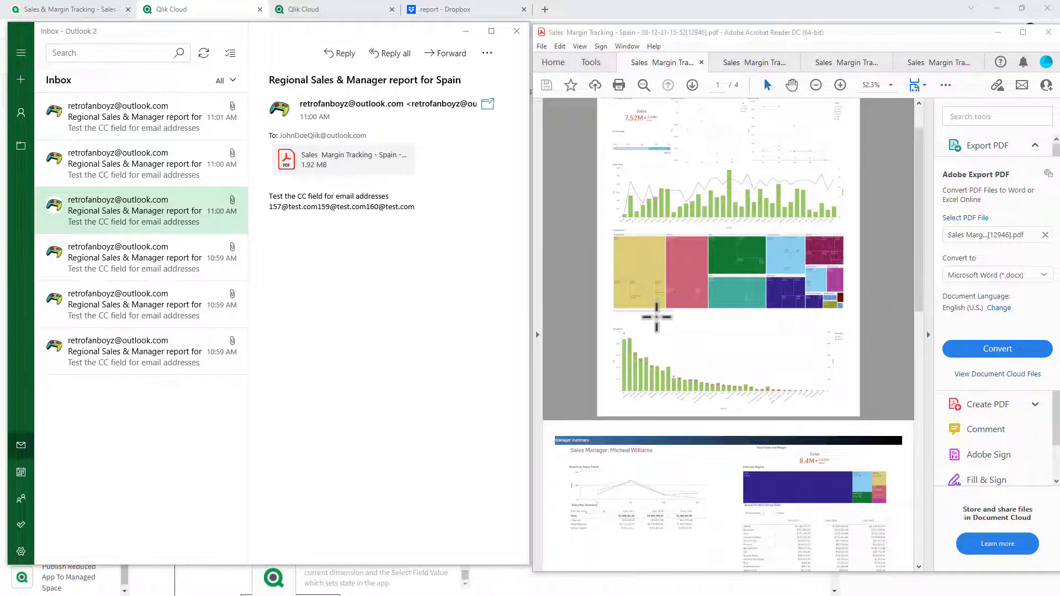
pyautogui.scroll(-5, 655, 316)
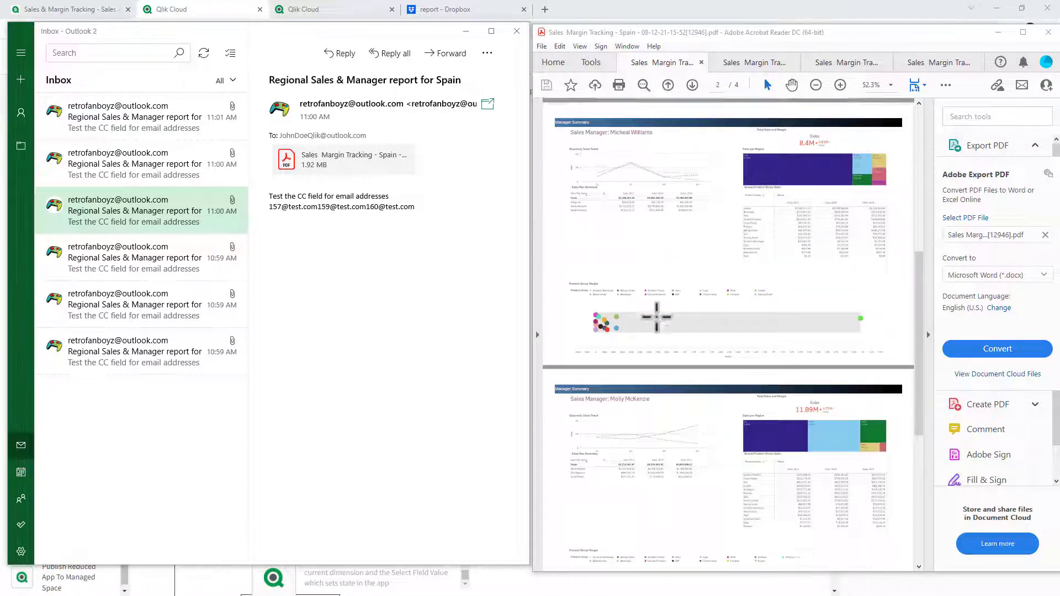
pyautogui.scroll(10, 656, 317)
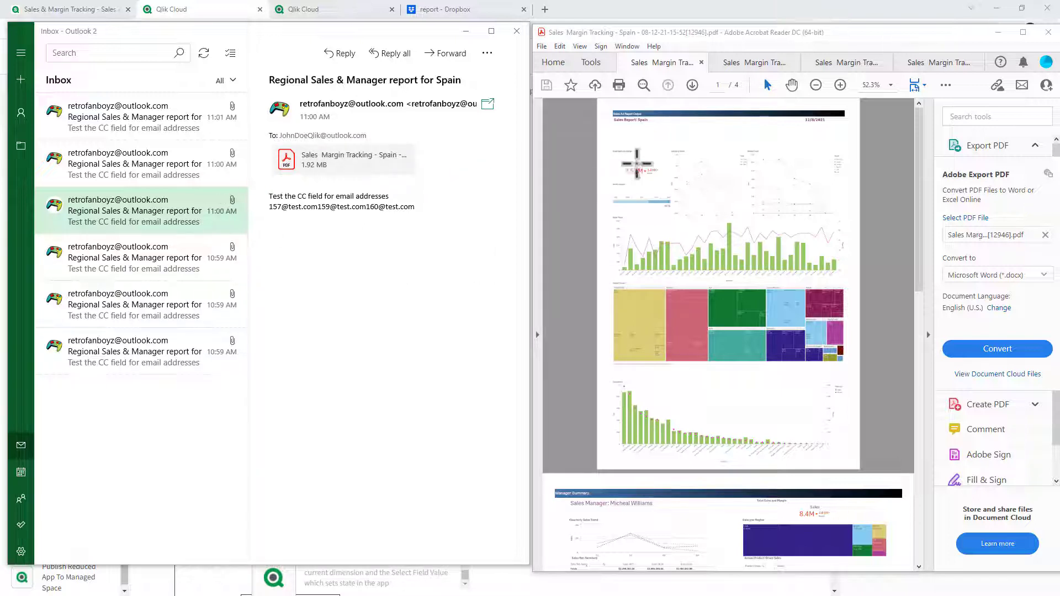
# Look through the other Regional Sales & Manager report emails in the Outlook inbox, including those for Germany and USA
pyautogui.click(128, 171)
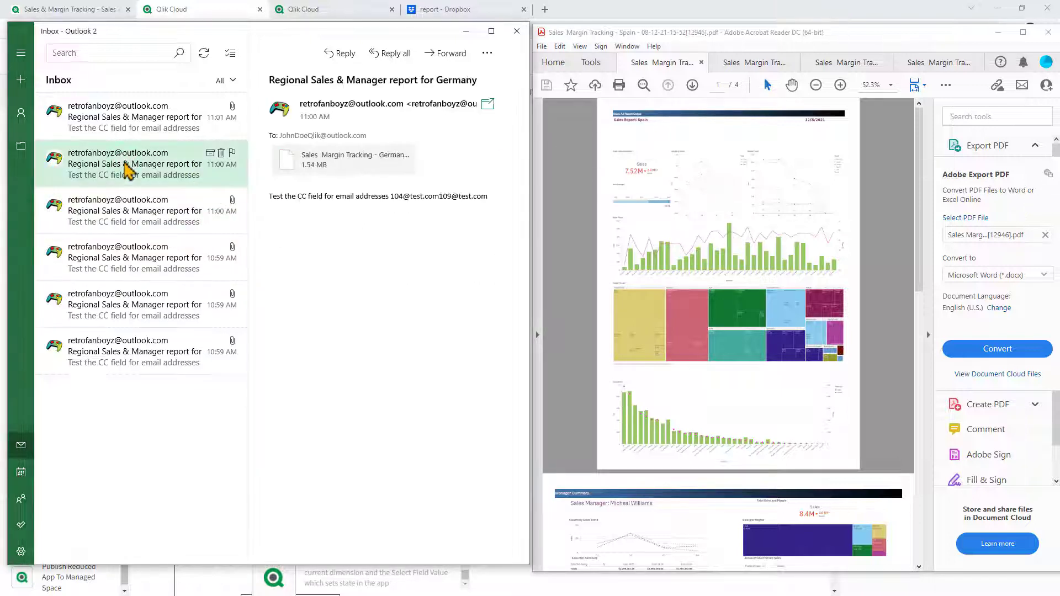
pyautogui.click(142, 135)
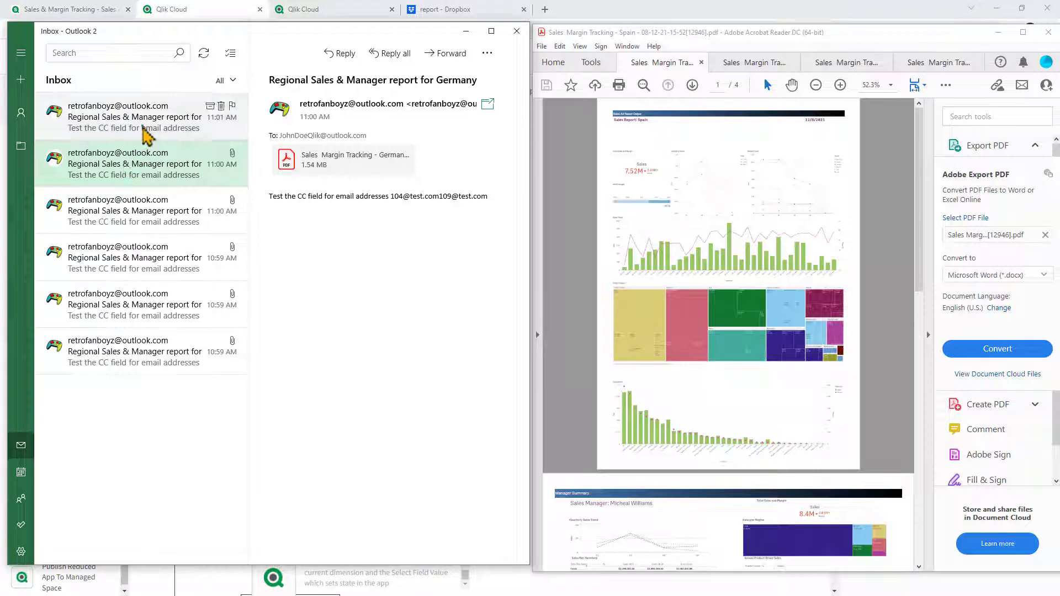
pyautogui.click(152, 259)
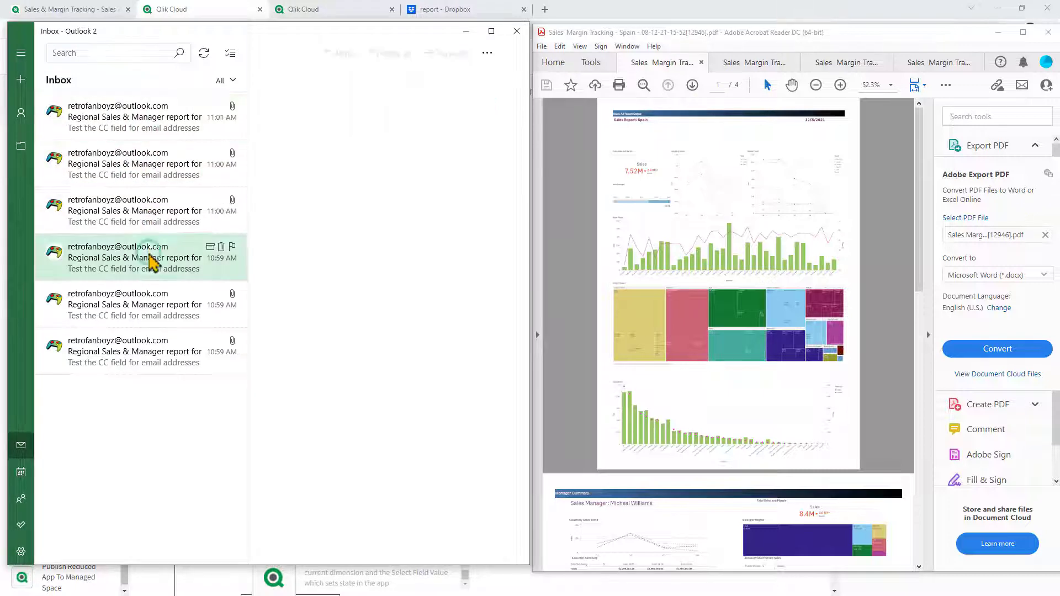
pyautogui.click(142, 356)
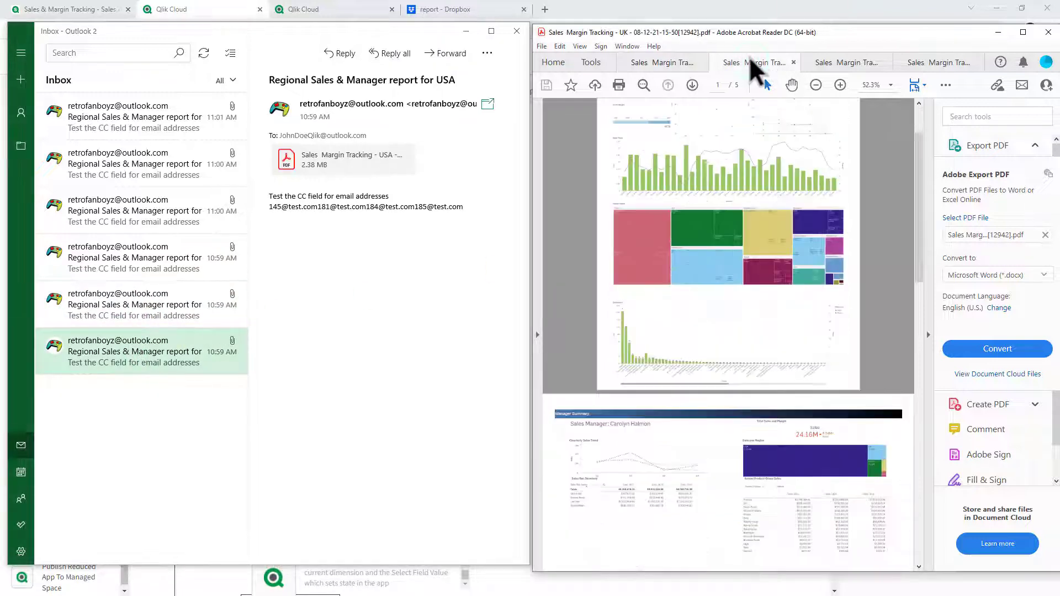
# View the remaining open regional PDFs in Acrobat, including the USA report, and return to the RS - Bursted Report Distribution automation
pyautogui.click(834, 63)
pyautogui.click(913, 58)
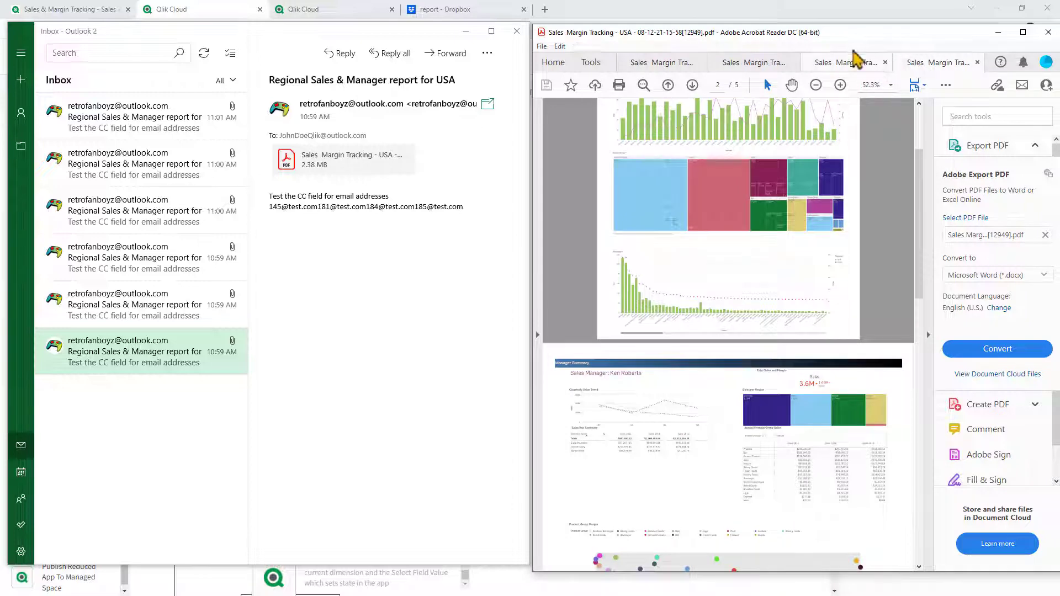
pyautogui.click(800, 17)
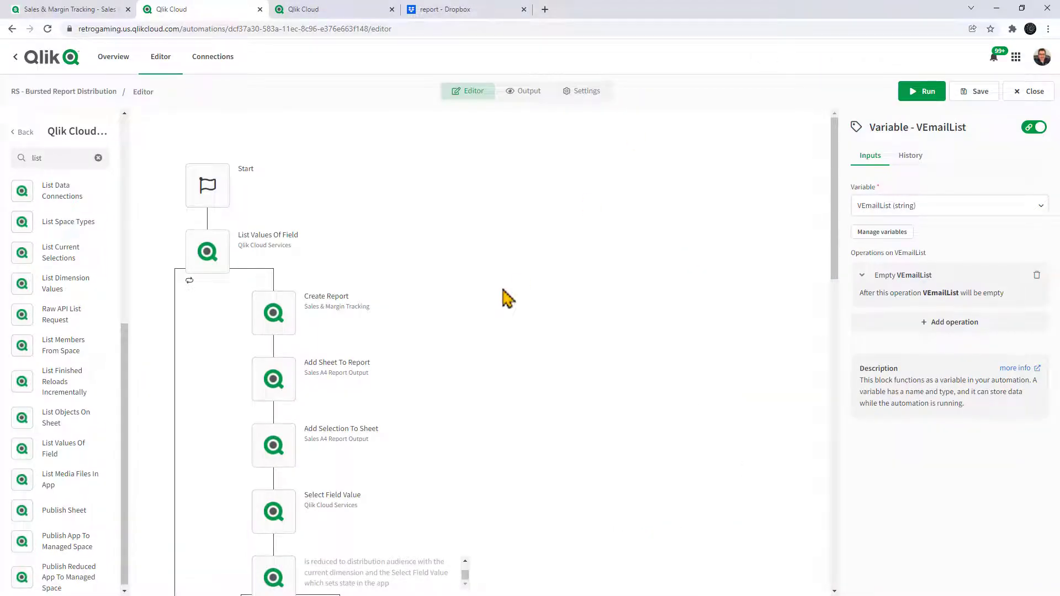
# Leave the Qlik Cloud Services block list and inspect the run mode of Start and the inputs of List Values Of Field
pyautogui.click(26, 132)
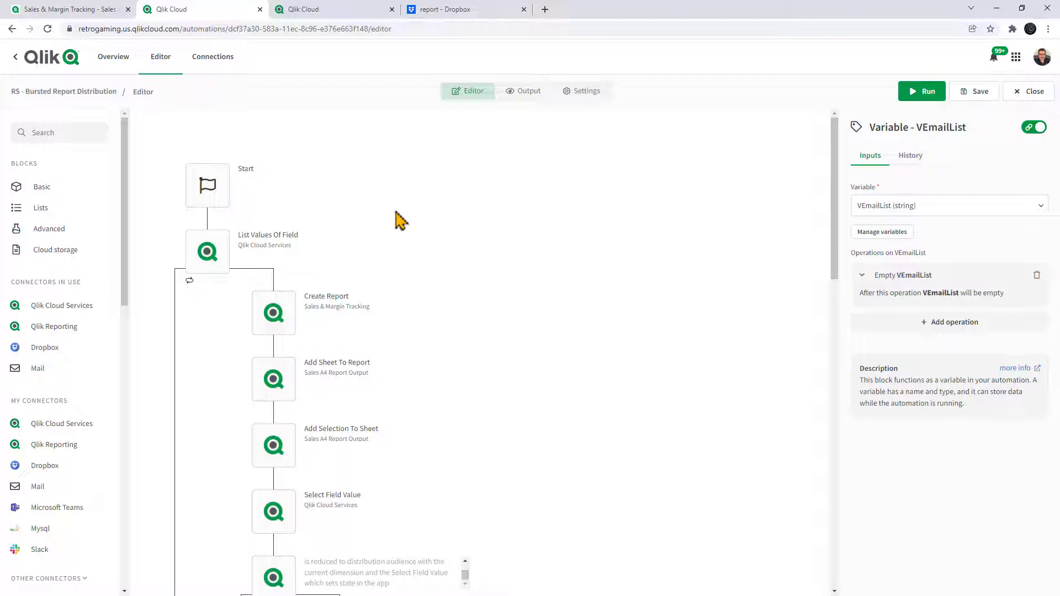
pyautogui.click(225, 210)
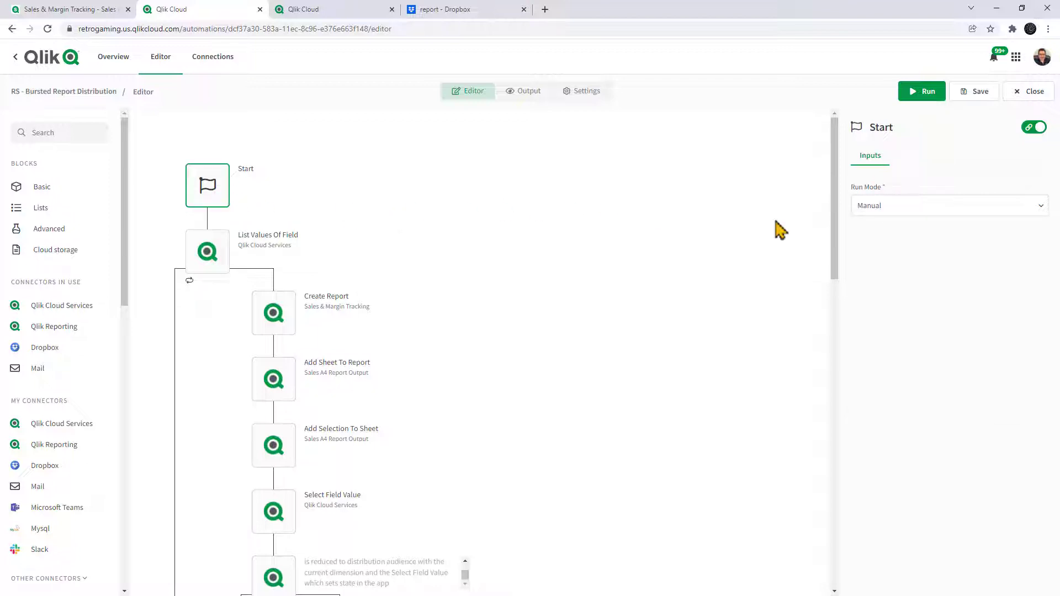
pyautogui.moveTo(267, 271)
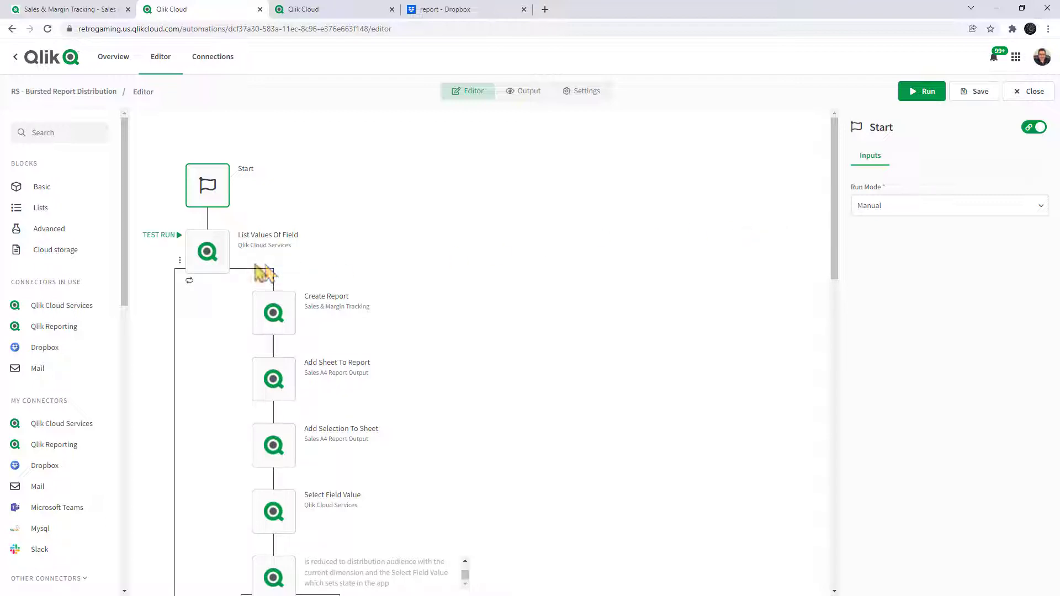
pyautogui.click(221, 253)
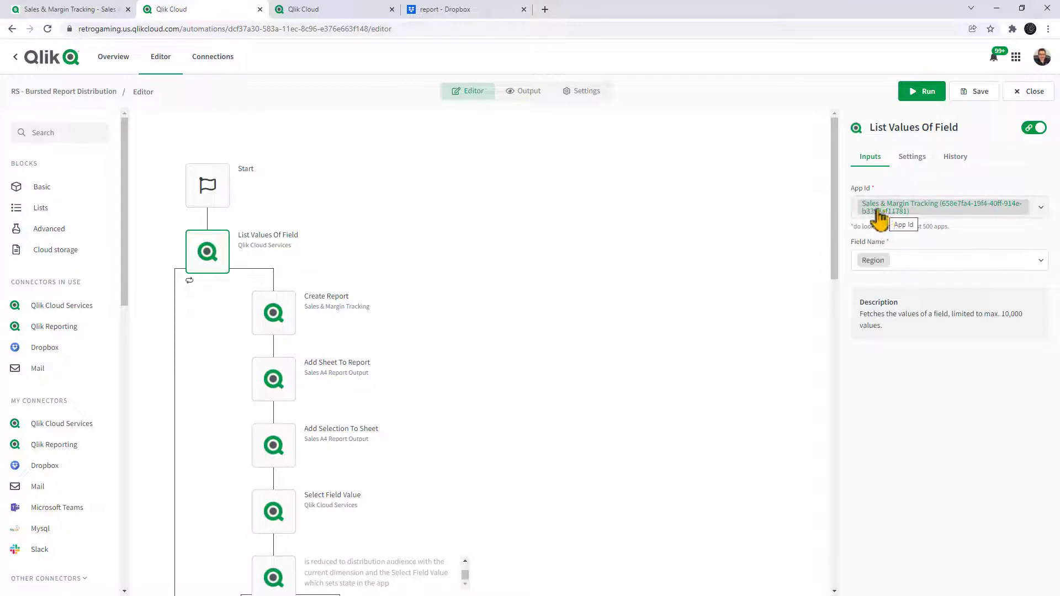
# Switch to the Sales & Margin Tracking app, view the expression behind the Sales Report title, and close the expression editor without changes
pyautogui.click(65, 9)
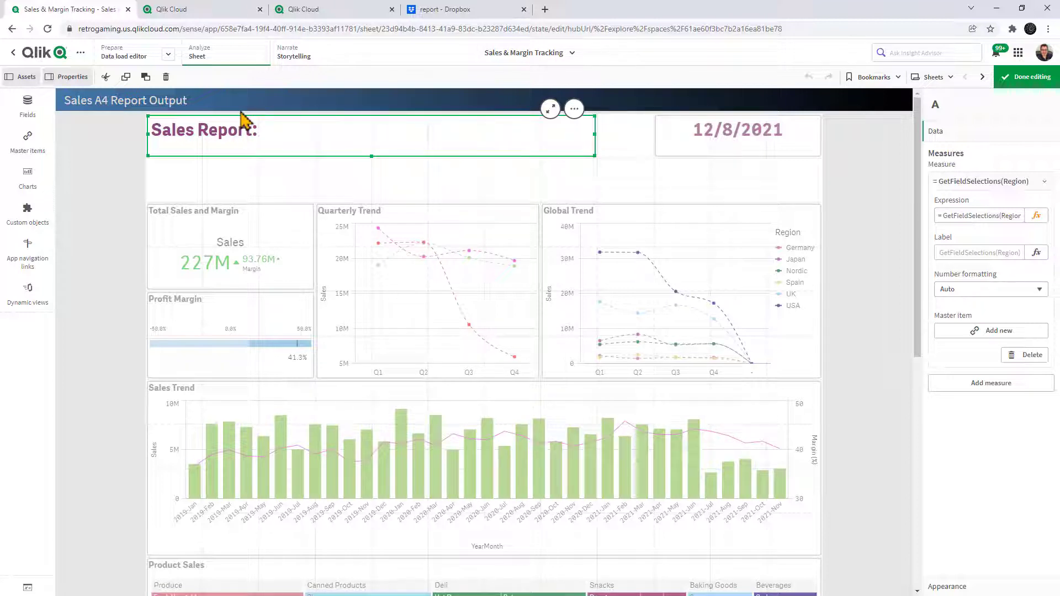
pyautogui.click(305, 142)
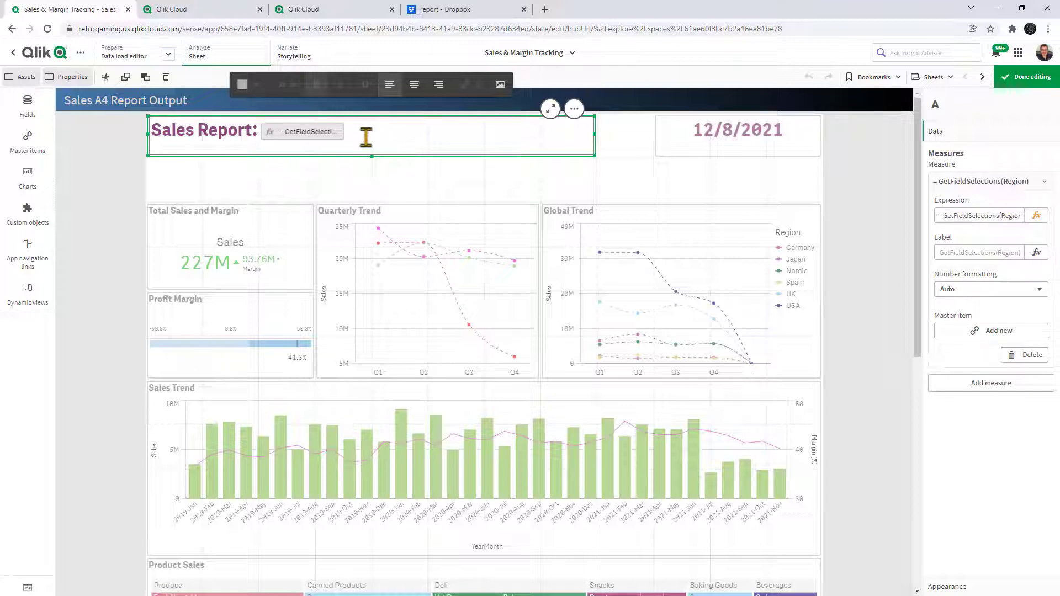
pyautogui.click(338, 136)
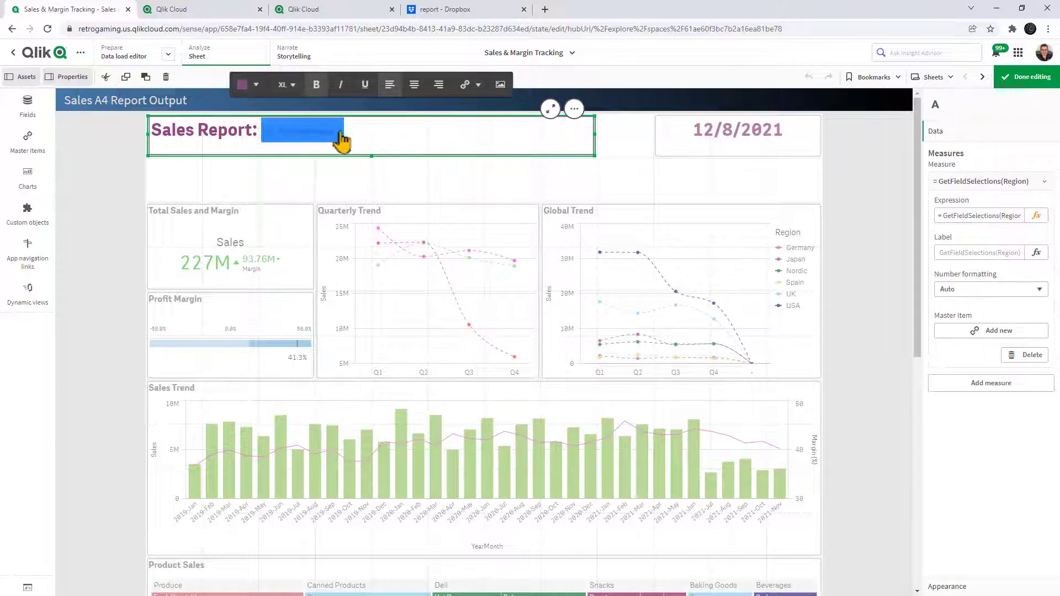
pyautogui.click(1036, 215)
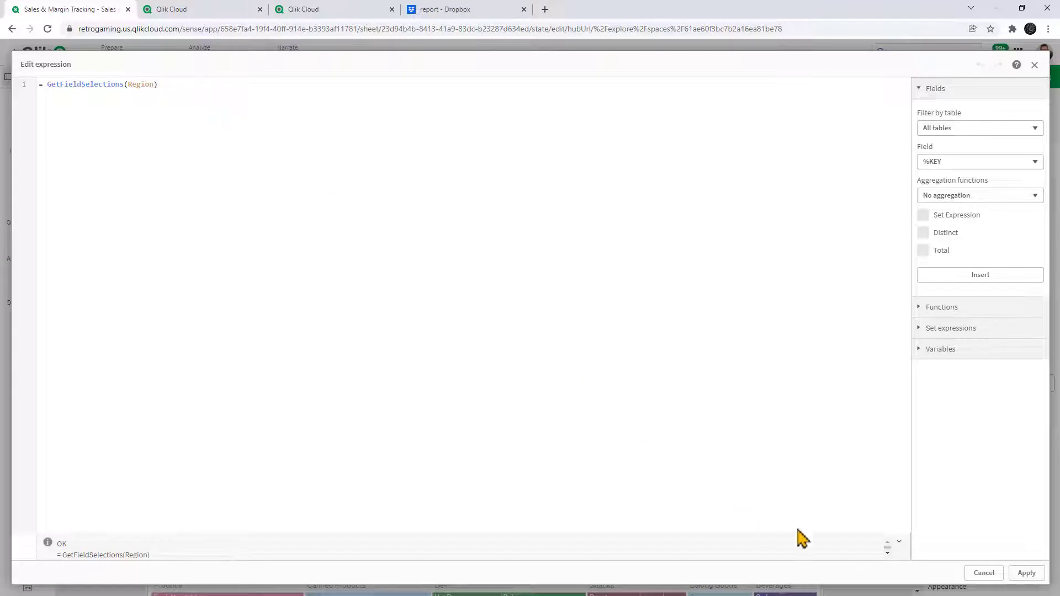
pyautogui.click(984, 574)
# Examine the Sales Manager title's measure on the Manager Summary sheet and go back to the Sales A4 Report Output sheet
pyautogui.click(982, 76)
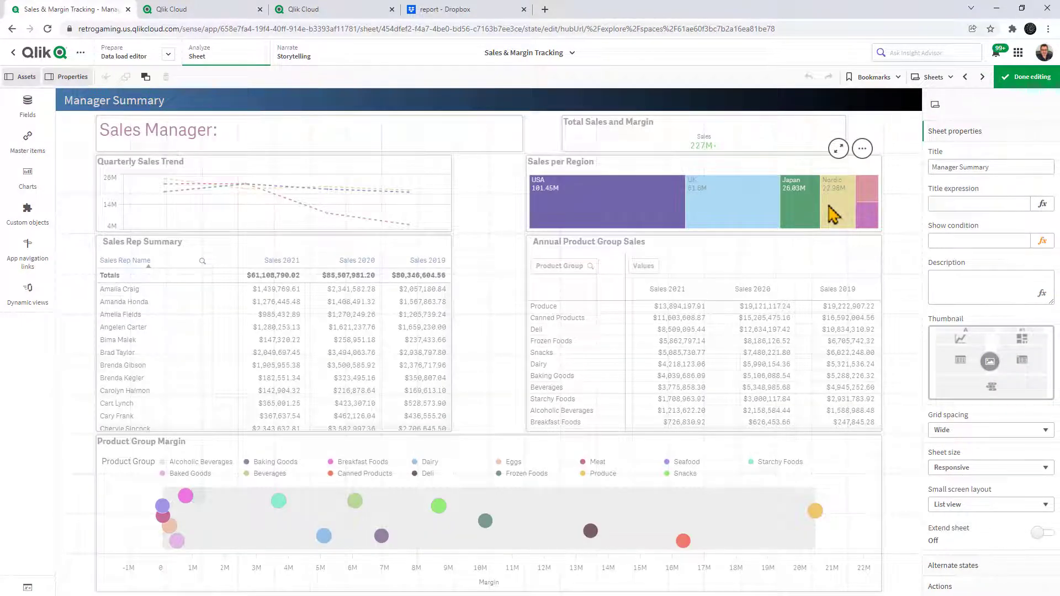
pyautogui.click(468, 143)
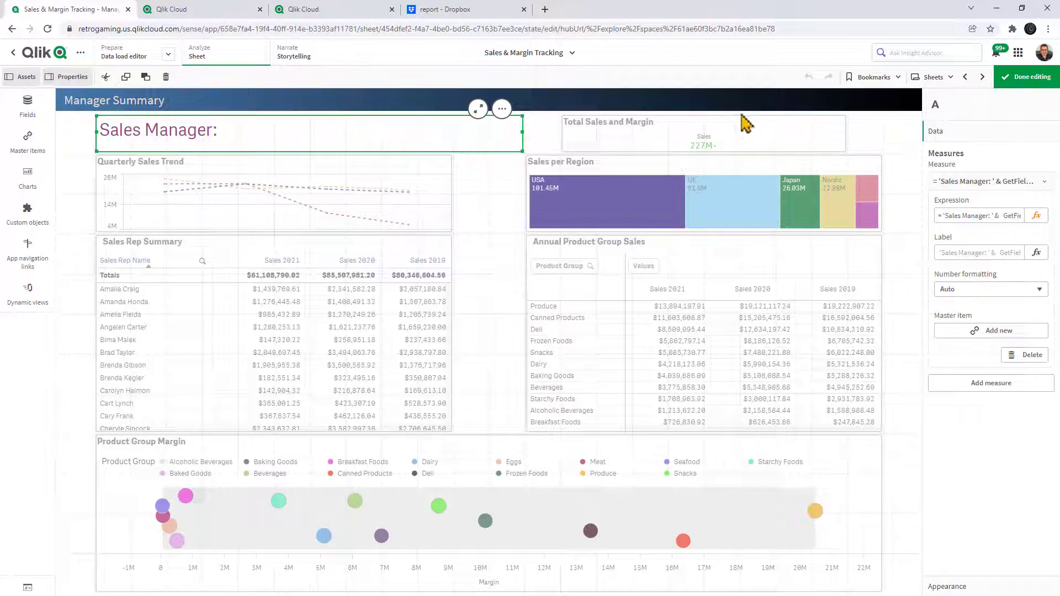
pyautogui.click(963, 80)
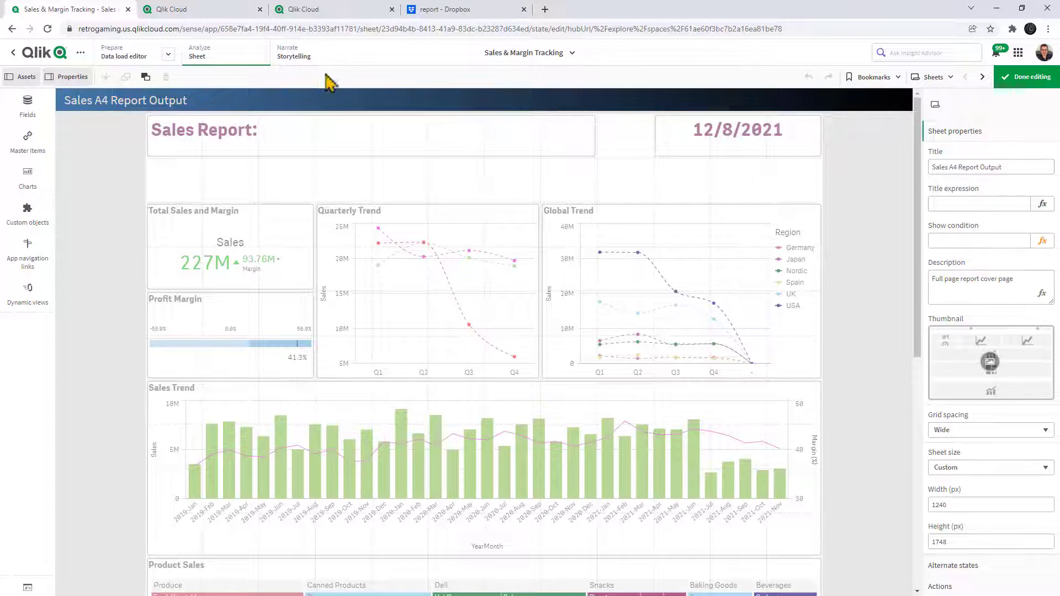
# Return to the automation and page through the region values output in the run history of List Values Of Field
pyautogui.click(213, 17)
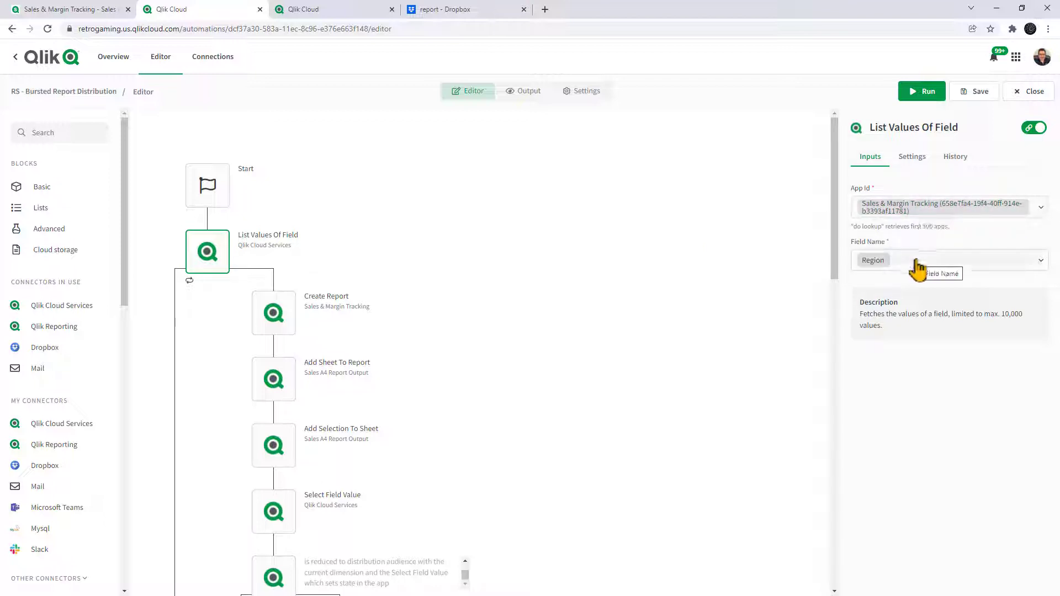
pyautogui.click(966, 160)
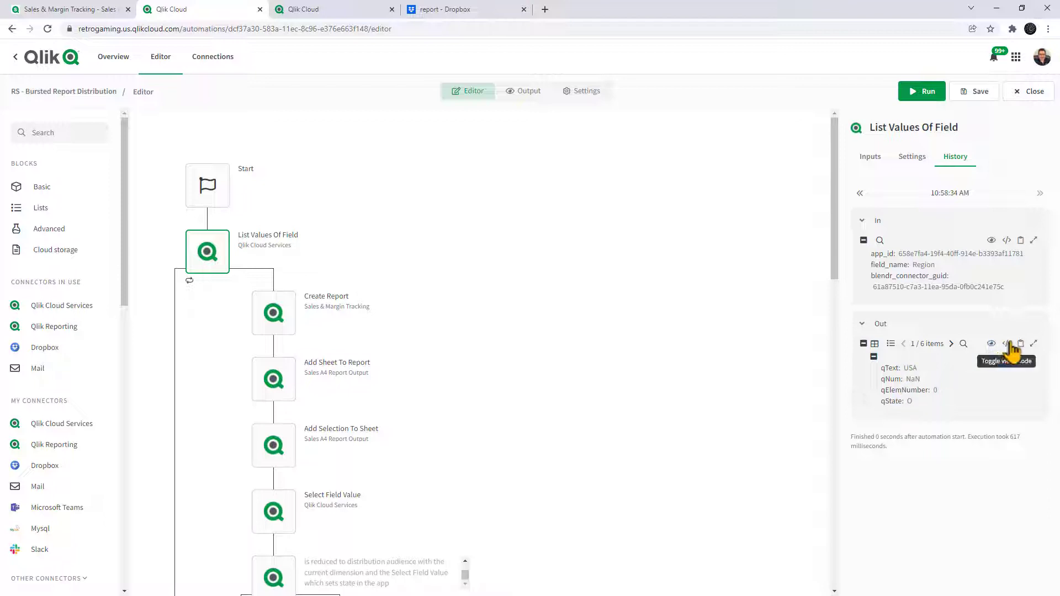
pyautogui.click(950, 343)
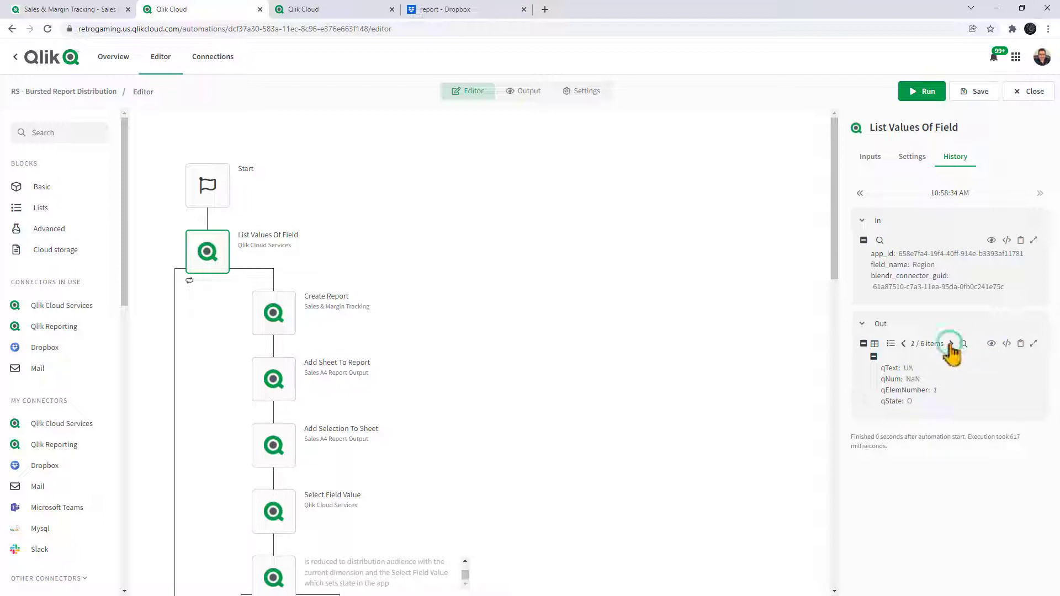
pyautogui.click(950, 342)
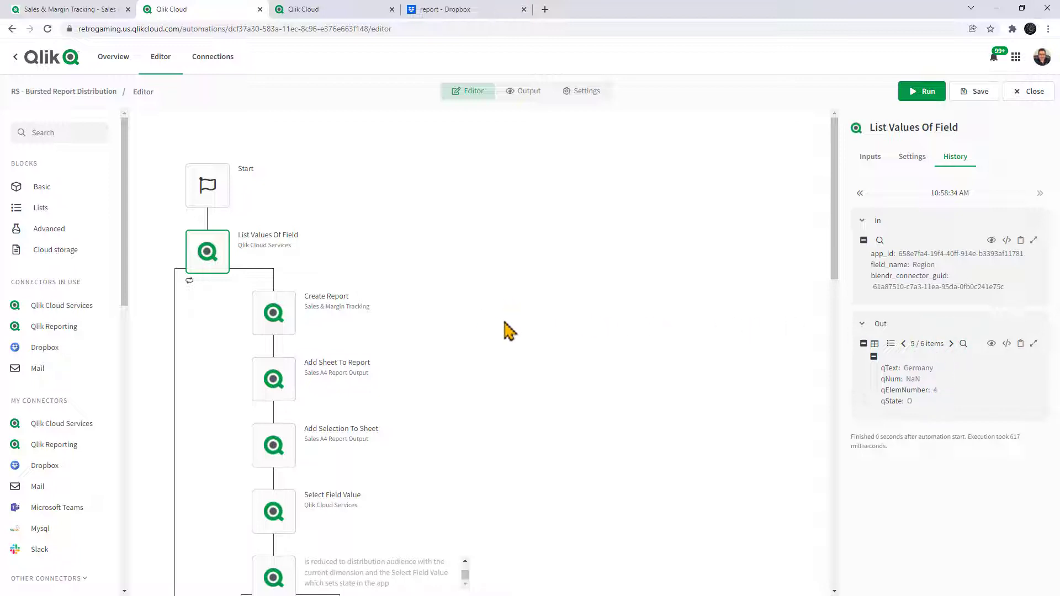
# Inspect the Create Report inputs, compare the report name pattern with the regional PDF names in Dropbox, and return to the automation
pyautogui.click(287, 325)
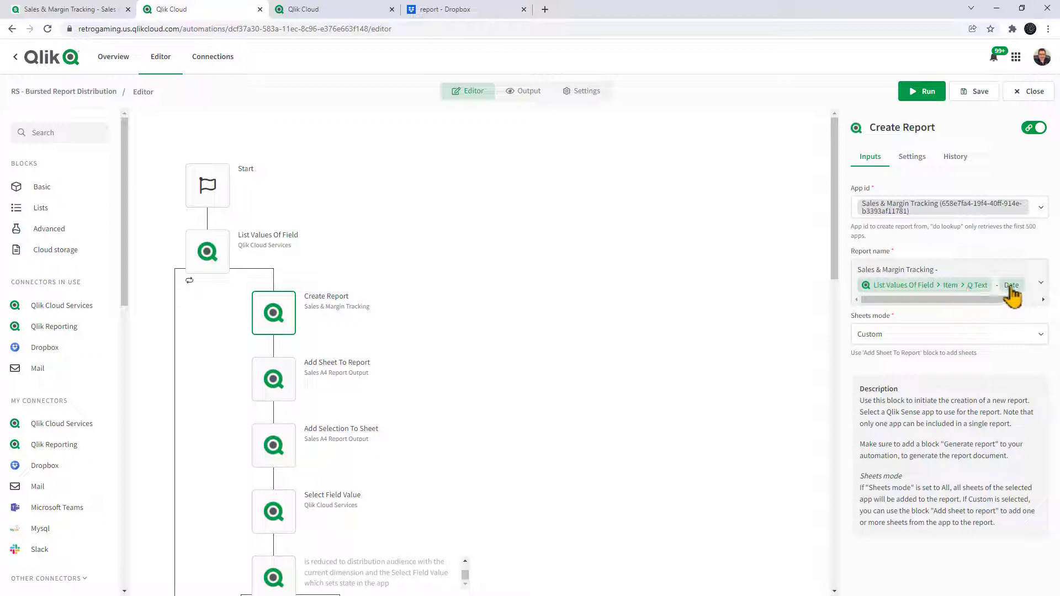
pyautogui.click(464, 10)
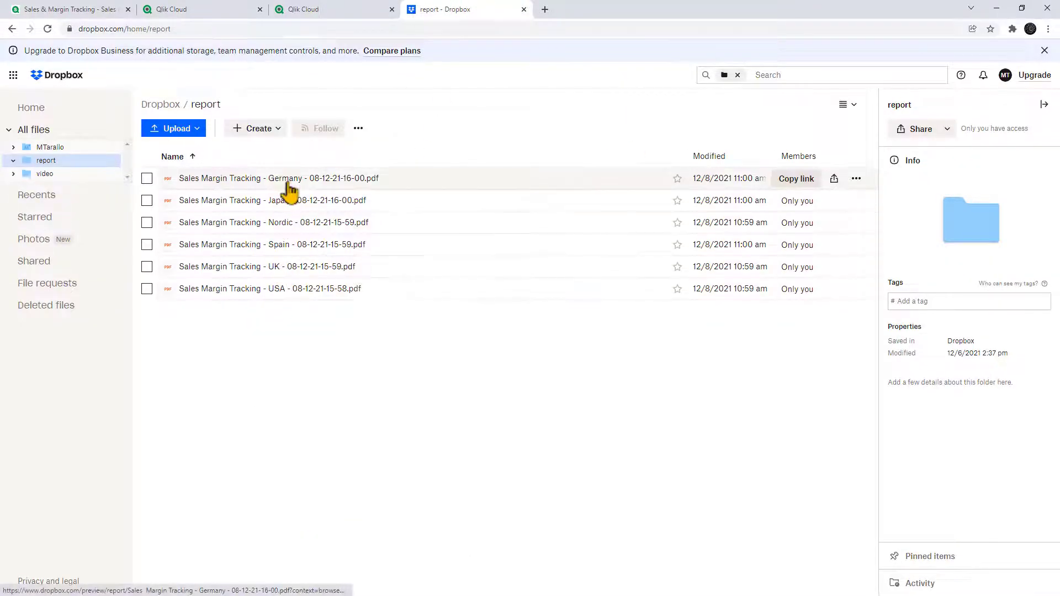
pyautogui.click(212, 9)
# Inspect the first Add Sheet To Report block's inputs, check the Sales A4 Report Output sheet in the app, and return to the automation
pyautogui.click(287, 379)
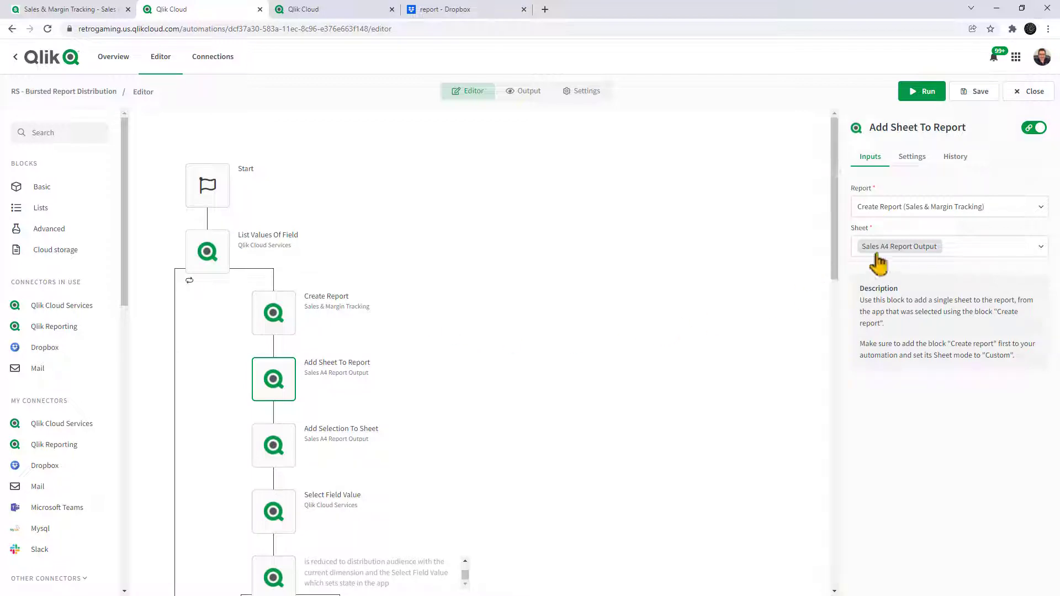
pyautogui.click(104, 10)
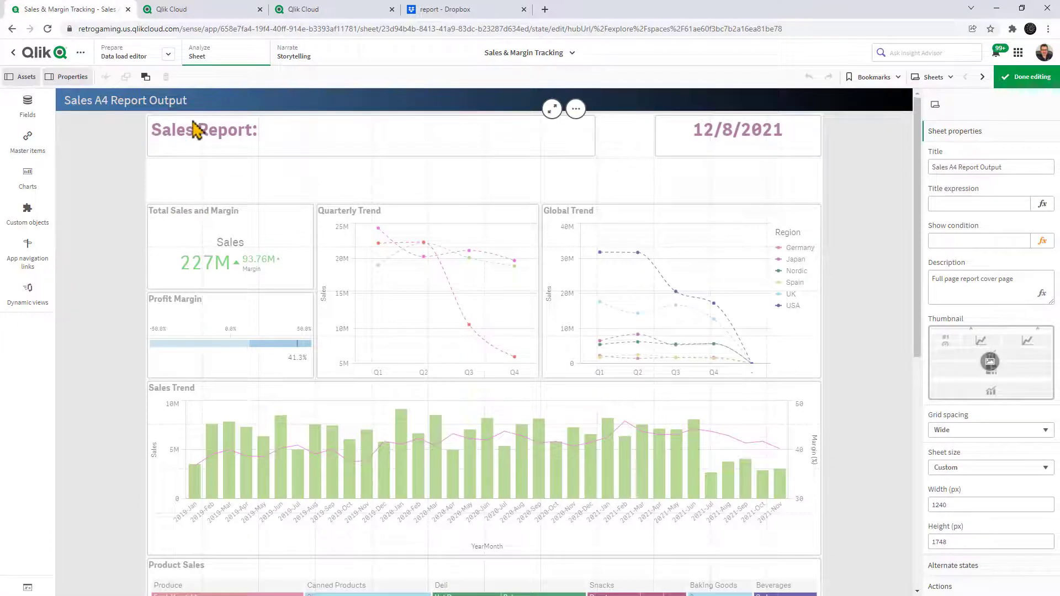
pyautogui.click(199, 11)
pyautogui.scroll(-2, 282, 392)
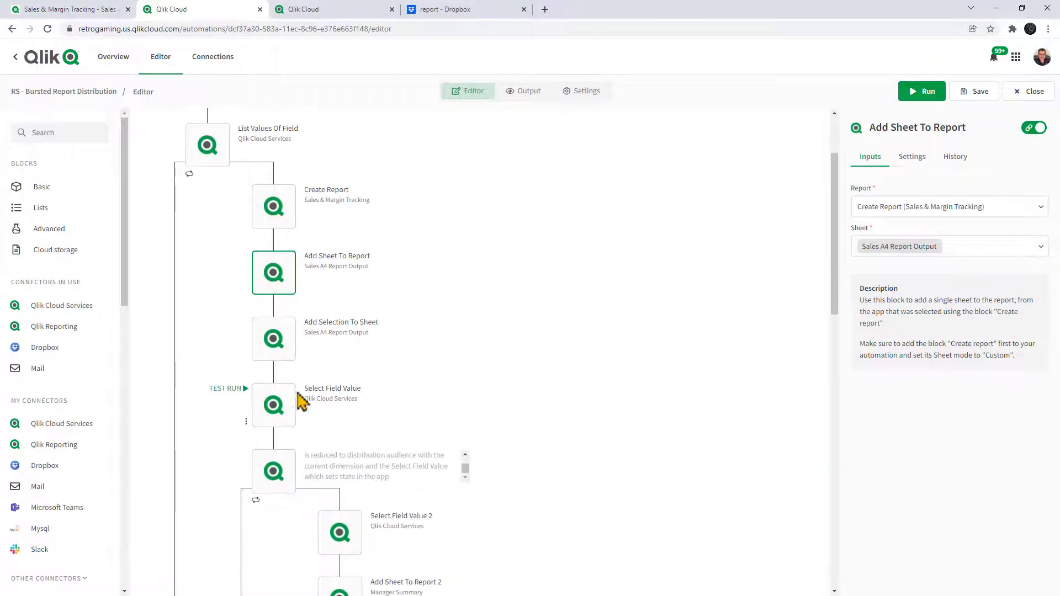
# Inspect the inputs of the Add Selection To Sheet block and the first Select Field Value block
pyautogui.click(285, 347)
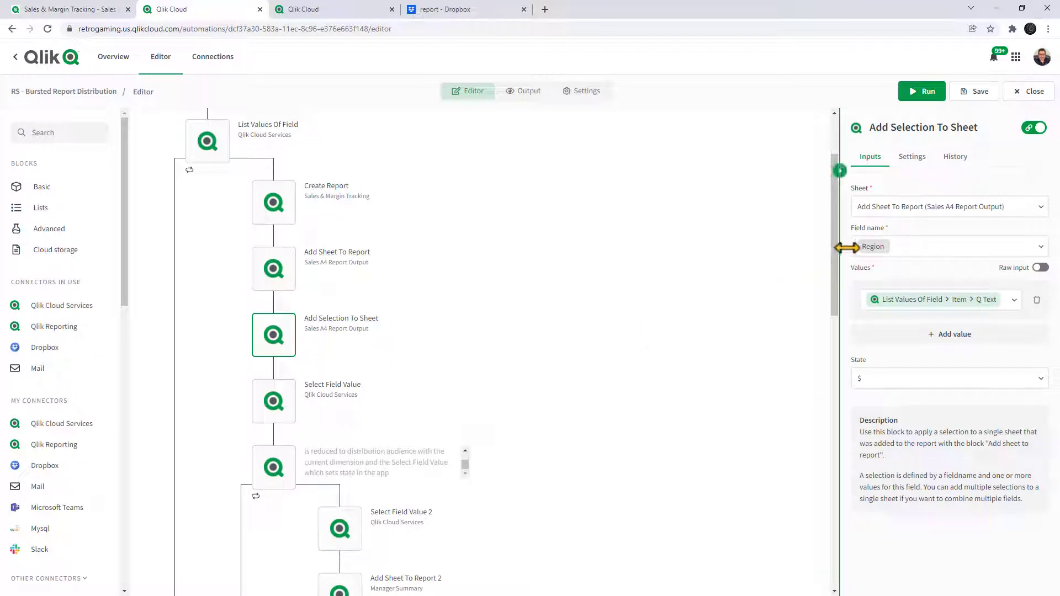
pyautogui.scroll(-2, 561, 314)
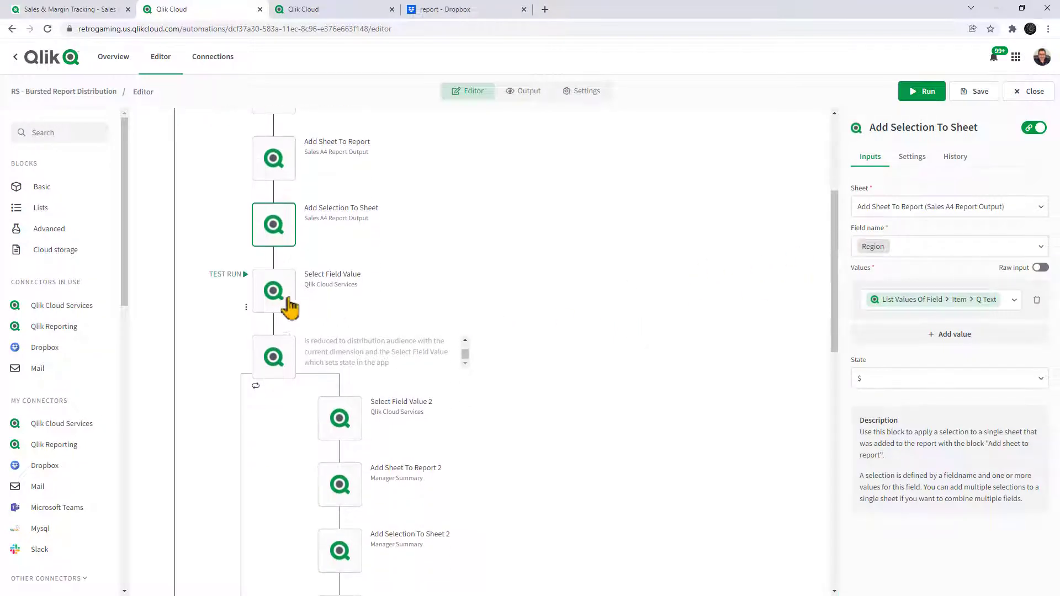
pyautogui.click(288, 300)
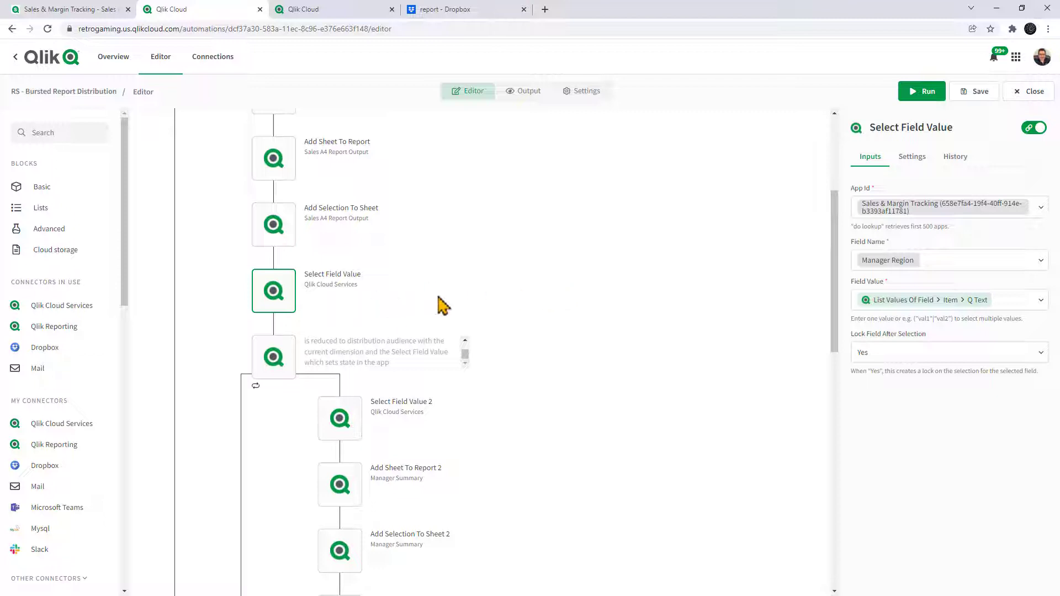
# Inspect the Get Straight Table Data 2 inputs, check the Manager Region Email - Master sheet in the app, and return to the automation
pyautogui.scroll(-1, 386, 276)
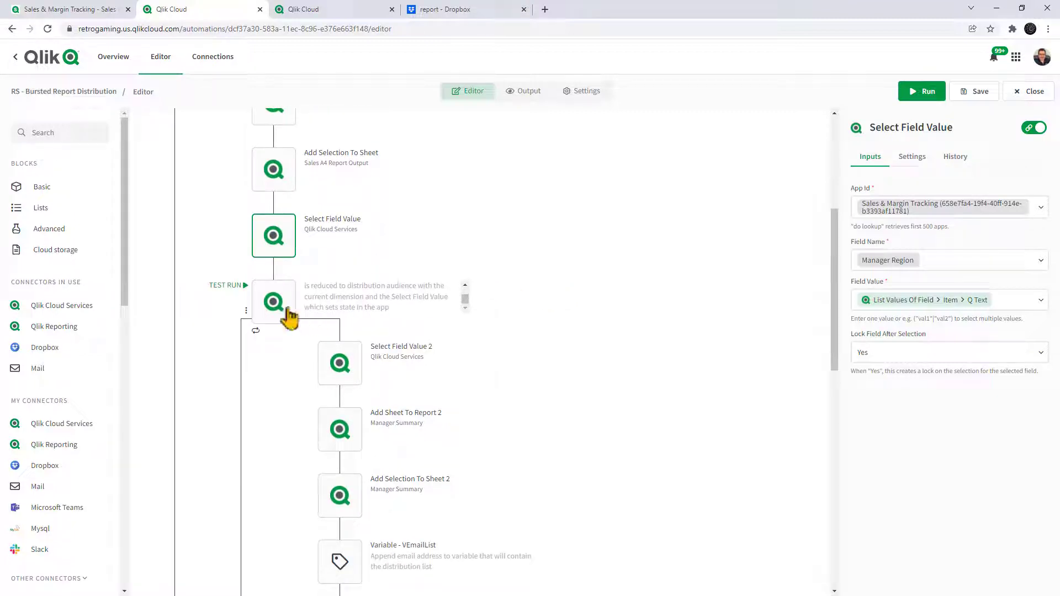
pyautogui.click(287, 316)
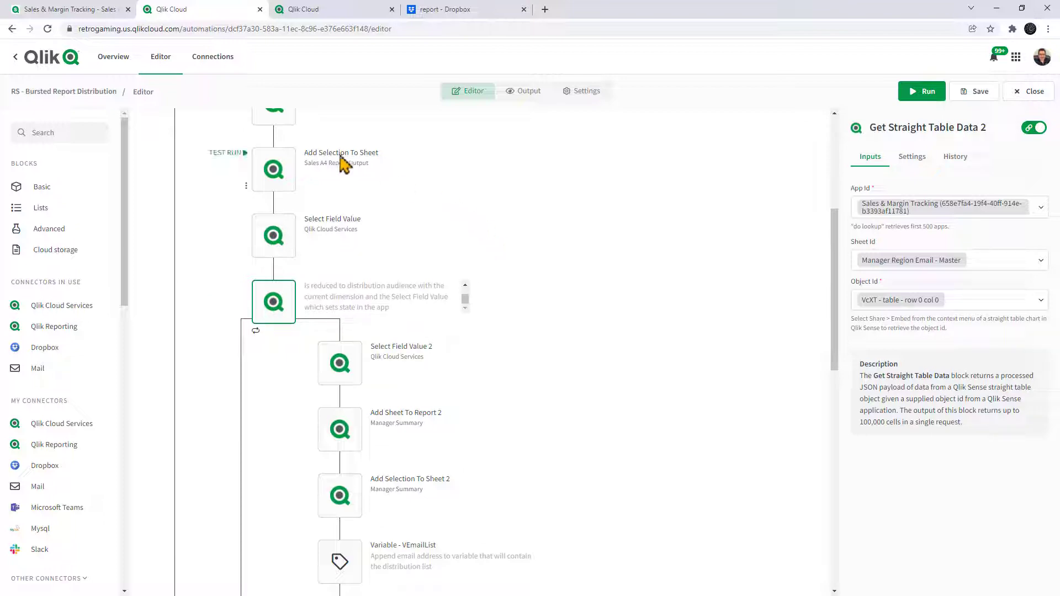
pyautogui.click(96, 9)
pyautogui.click(932, 77)
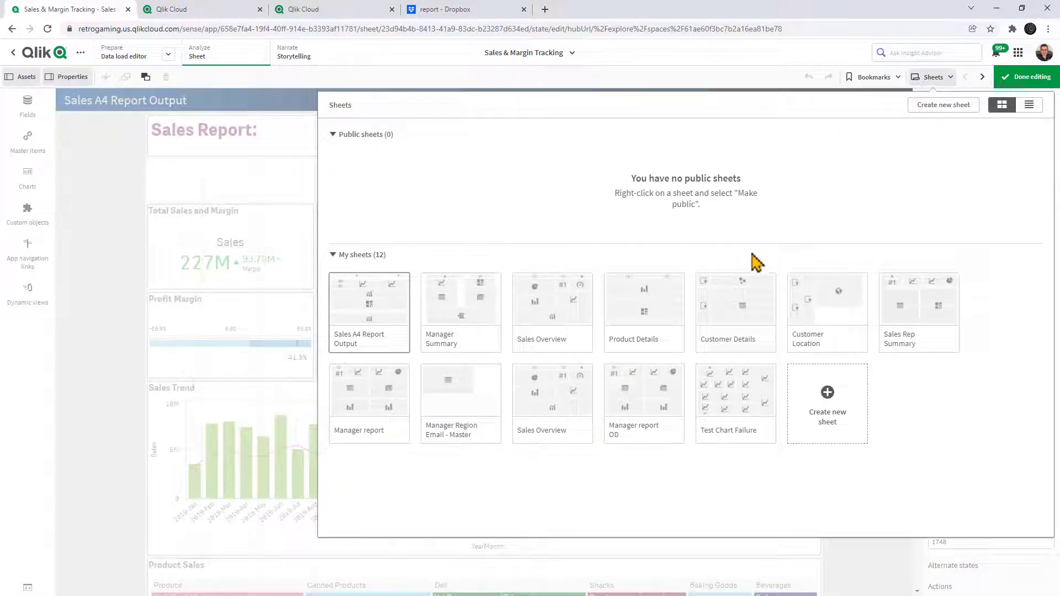
pyautogui.click(471, 425)
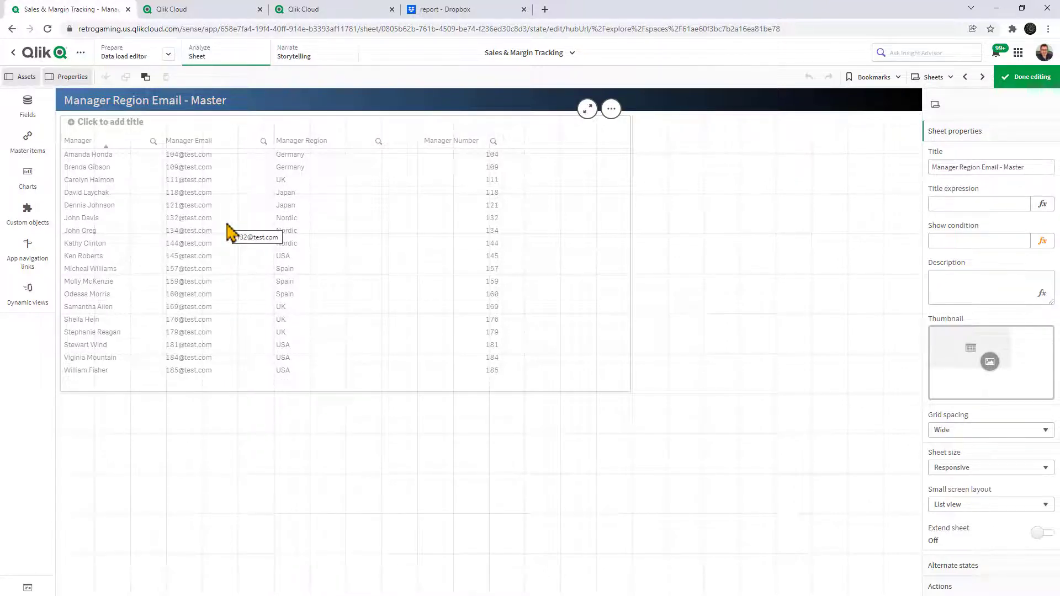
pyautogui.click(212, 10)
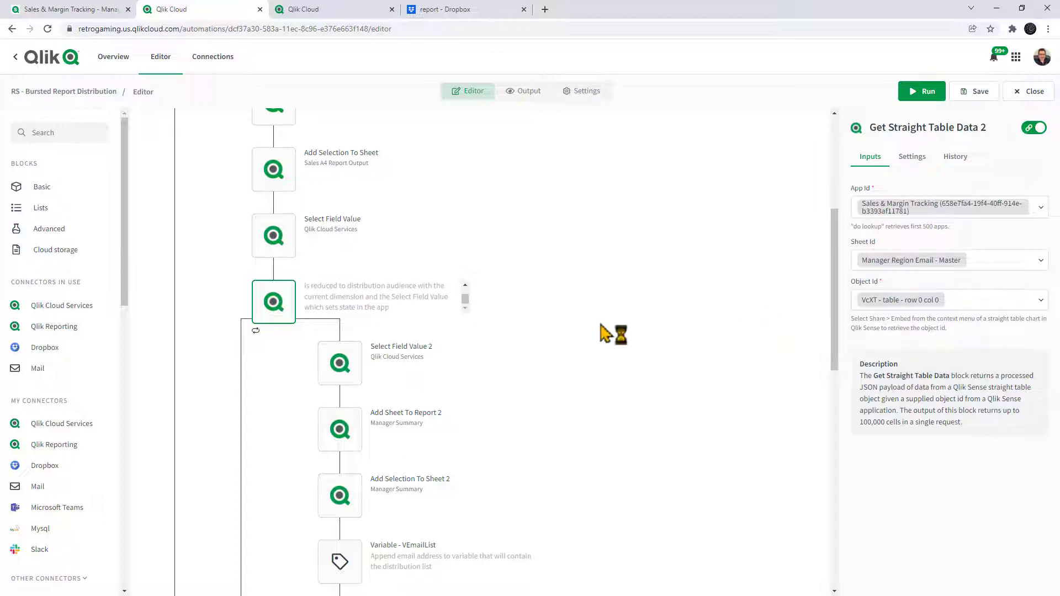
# Inspect the inputs of Select Field Value 2, Add Sheet To Report 2 and Add Selection To Sheet 2 inside the manager loop
pyautogui.click(355, 374)
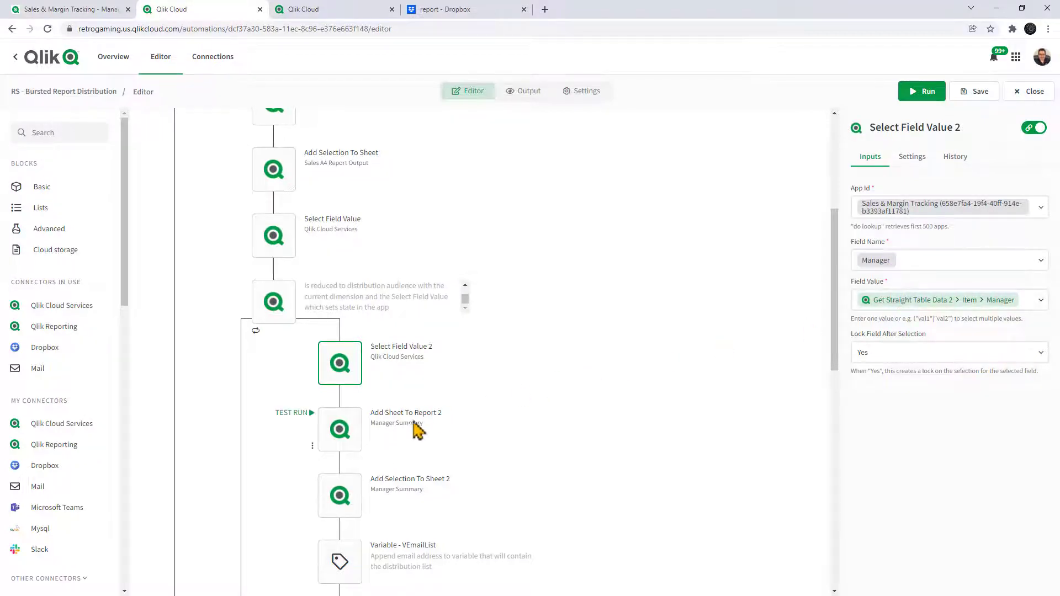
pyautogui.click(350, 436)
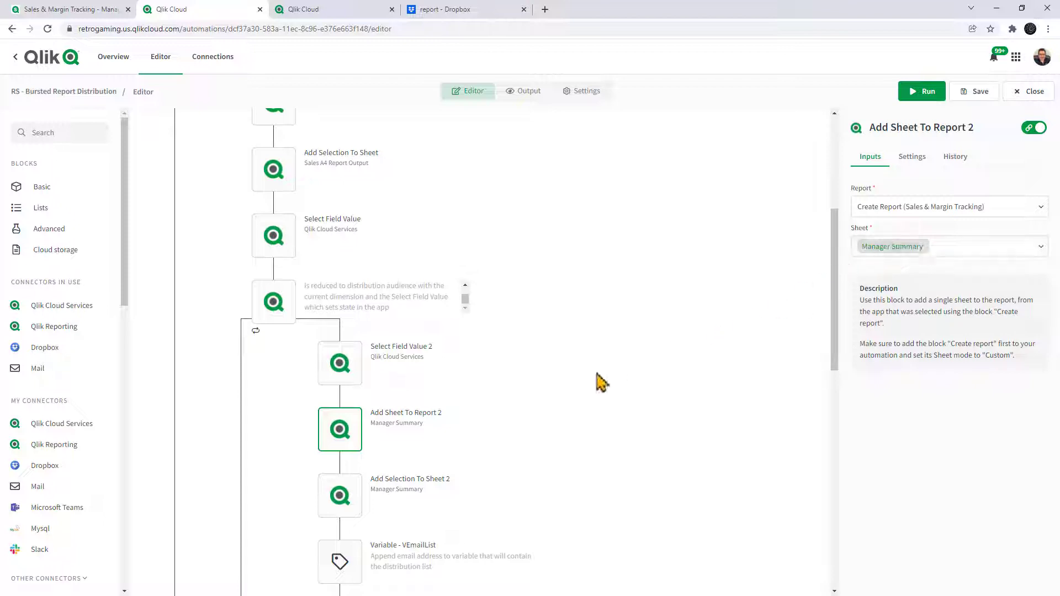
pyautogui.click(73, 326)
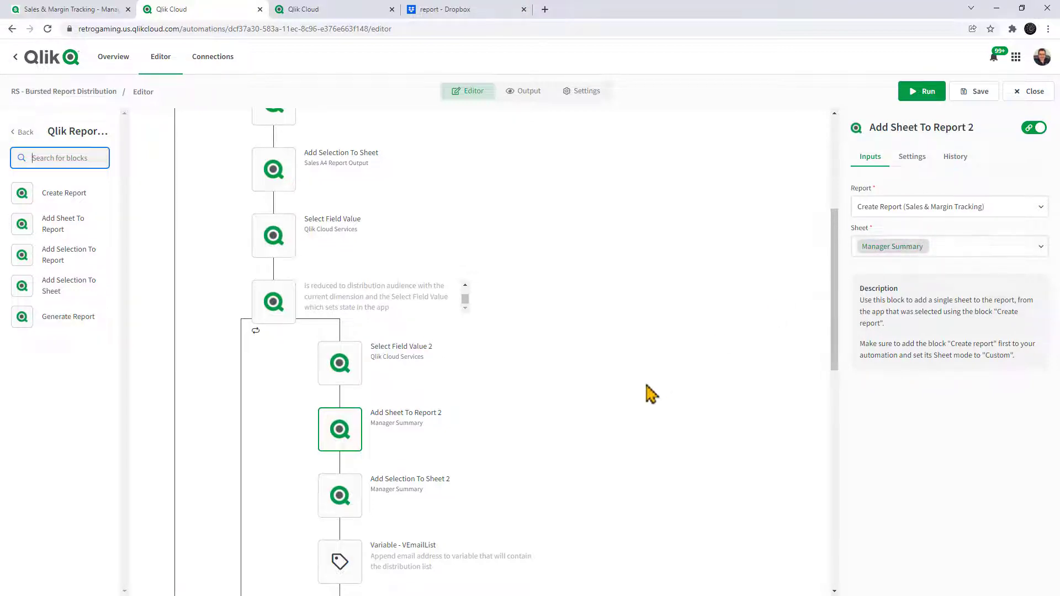
pyautogui.click(355, 503)
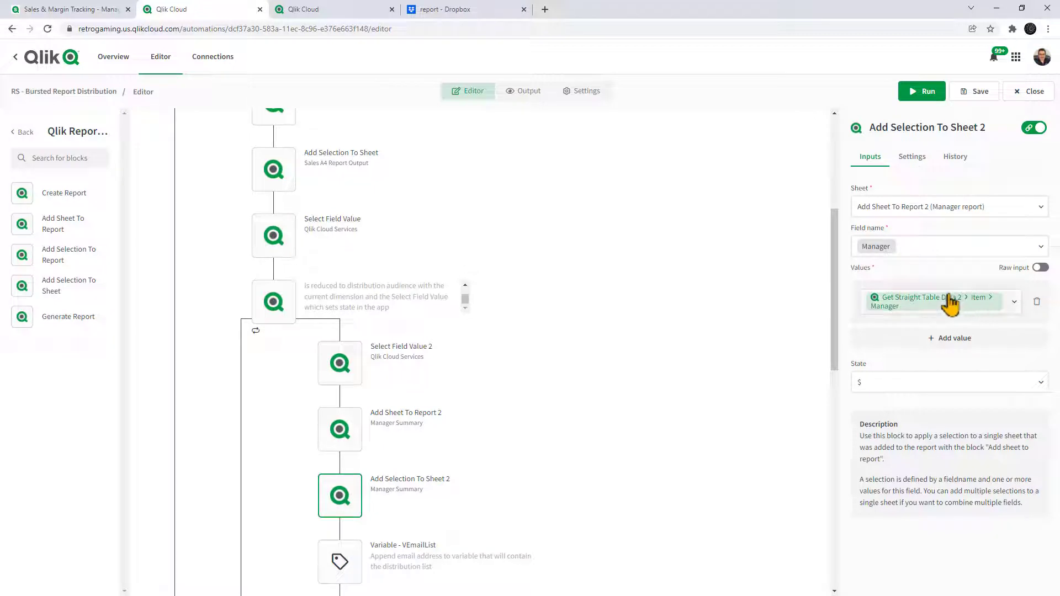
# Inspect the append operation on VEmailList, compare it with the Manager Email column in the app, and return to the automation
pyautogui.scroll(-1, 720, 347)
pyautogui.scroll(-3, 720, 347)
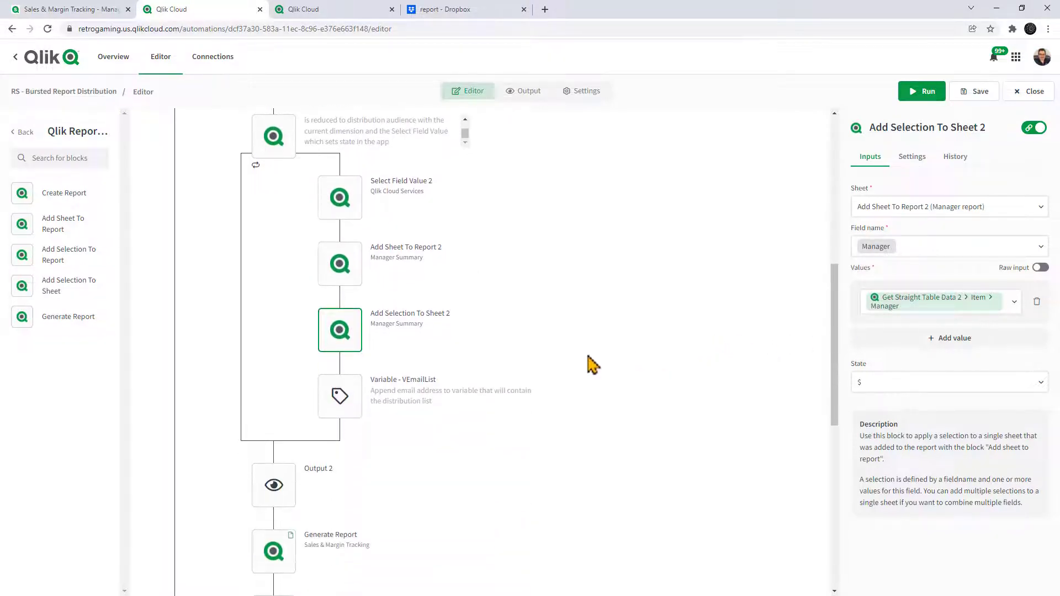
pyautogui.click(358, 410)
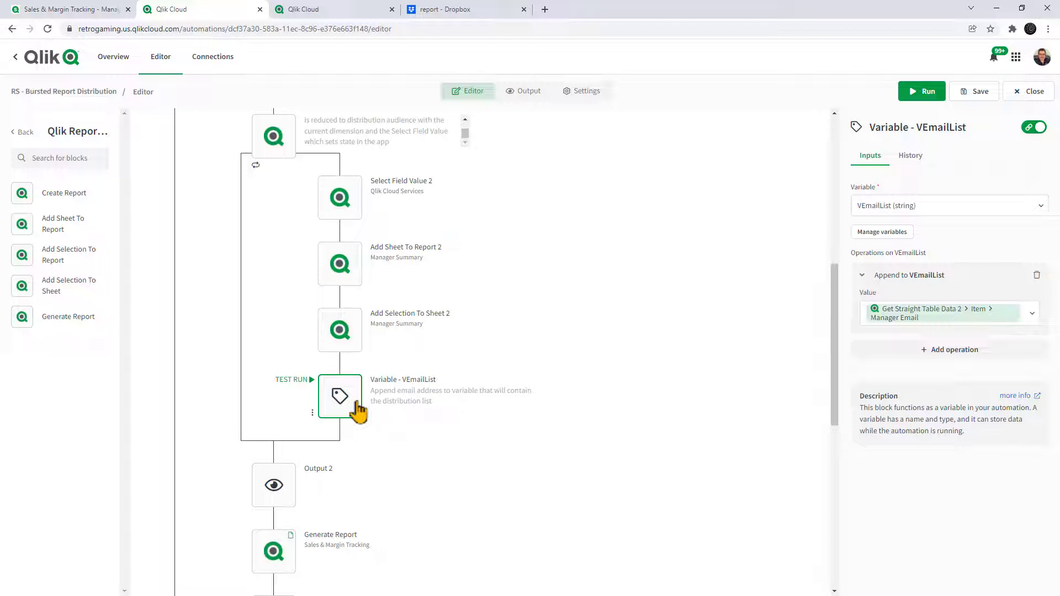
pyautogui.click(91, 9)
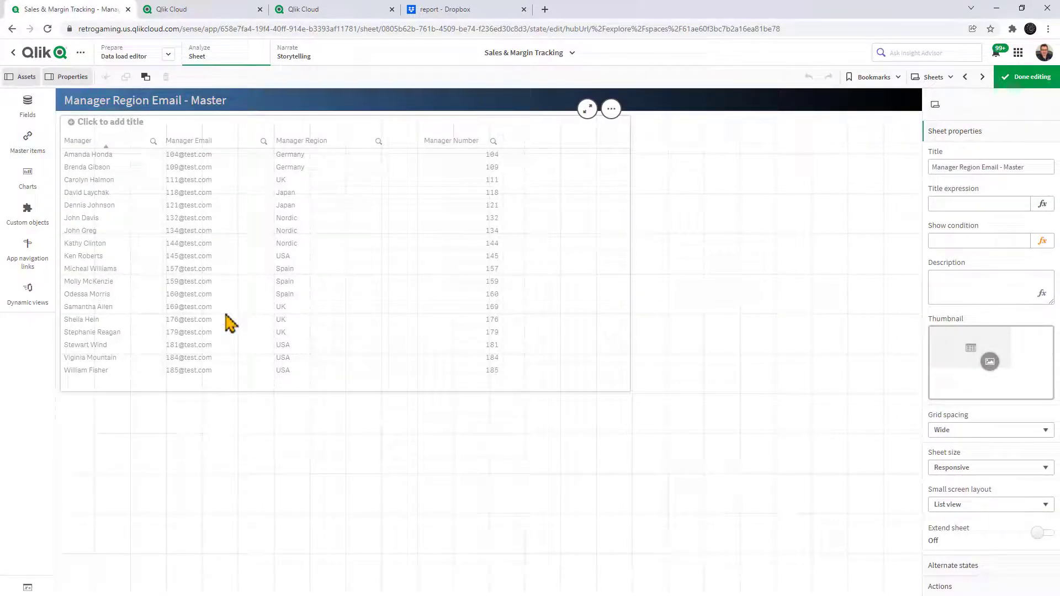
pyautogui.click(198, 17)
# Inspect the Output 2, Generate Report and Send Mail blocks, including the mail's subject, body and attachment
pyautogui.scroll(-2, 353, 232)
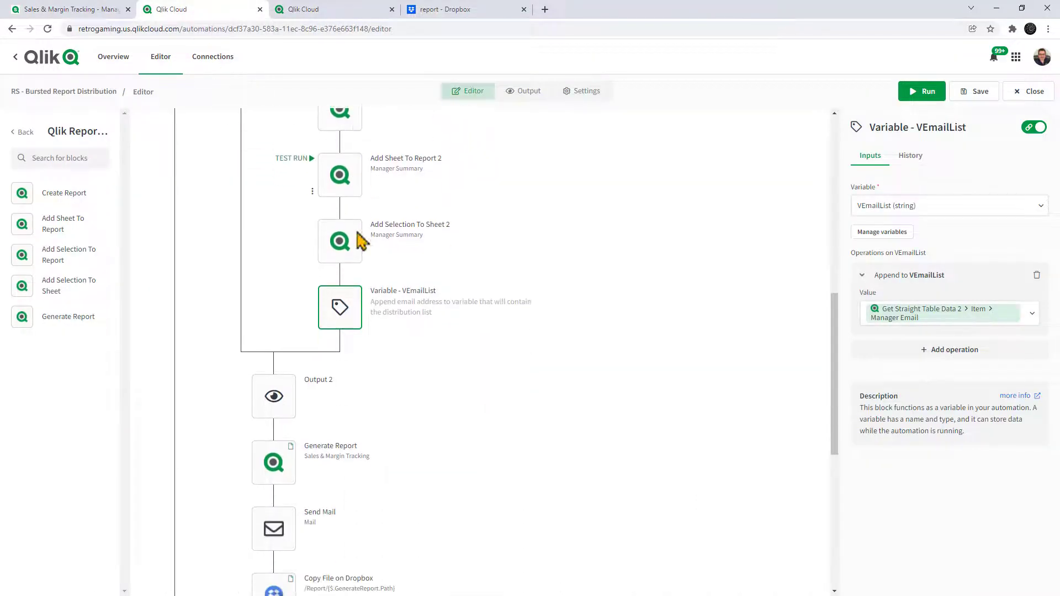
pyautogui.click(288, 380)
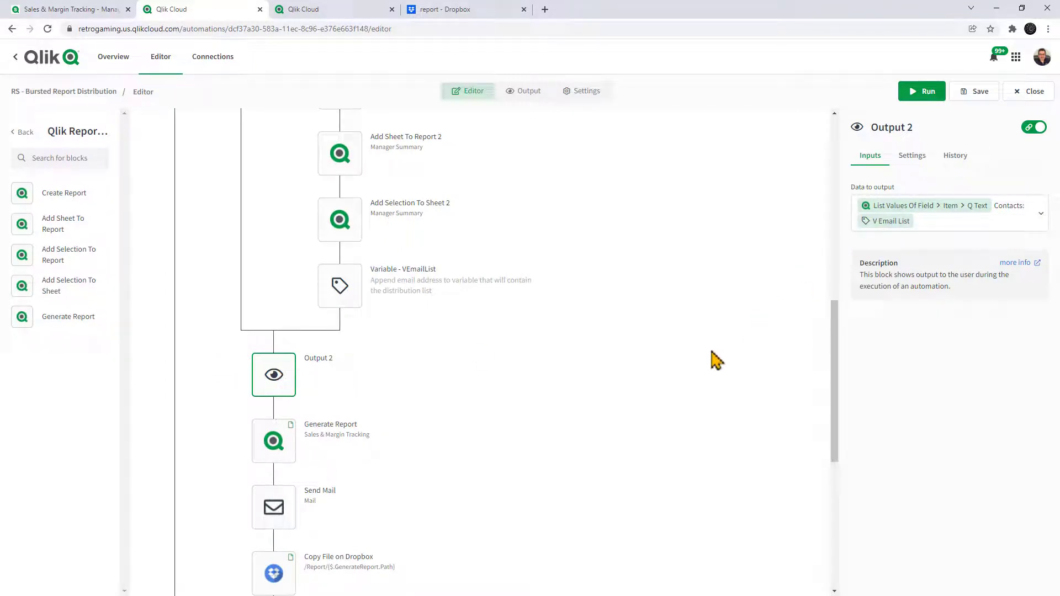
pyautogui.click(287, 451)
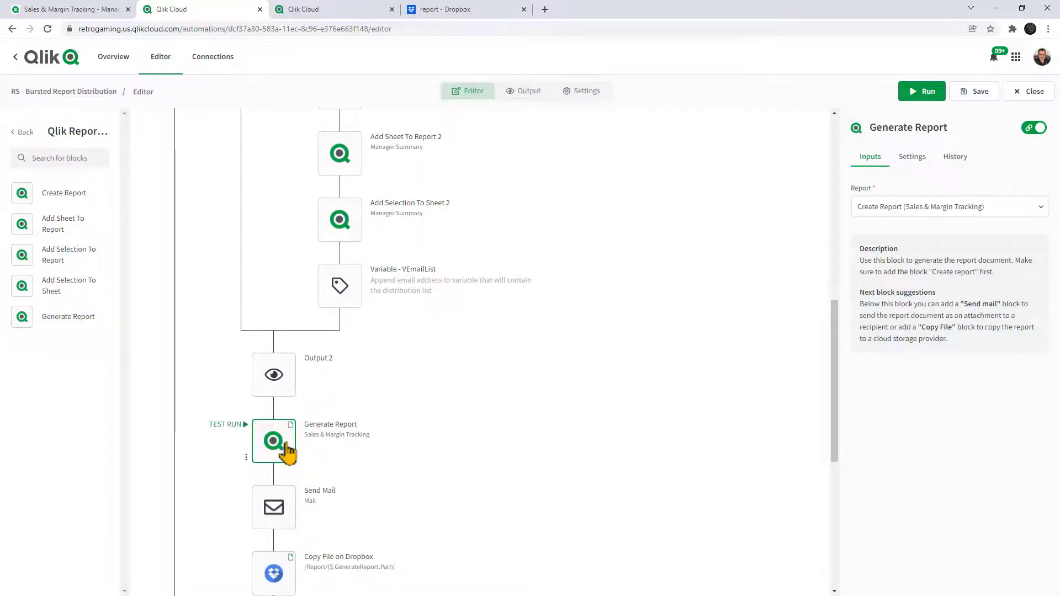
pyautogui.scroll(-2, 287, 451)
pyautogui.click(287, 411)
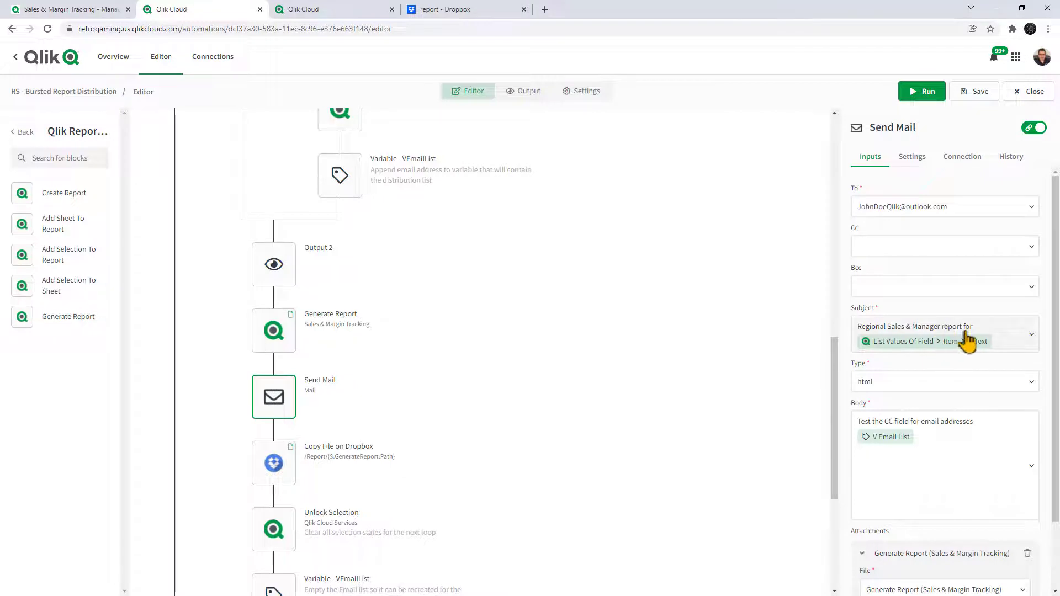
pyautogui.scroll(-2, 951, 424)
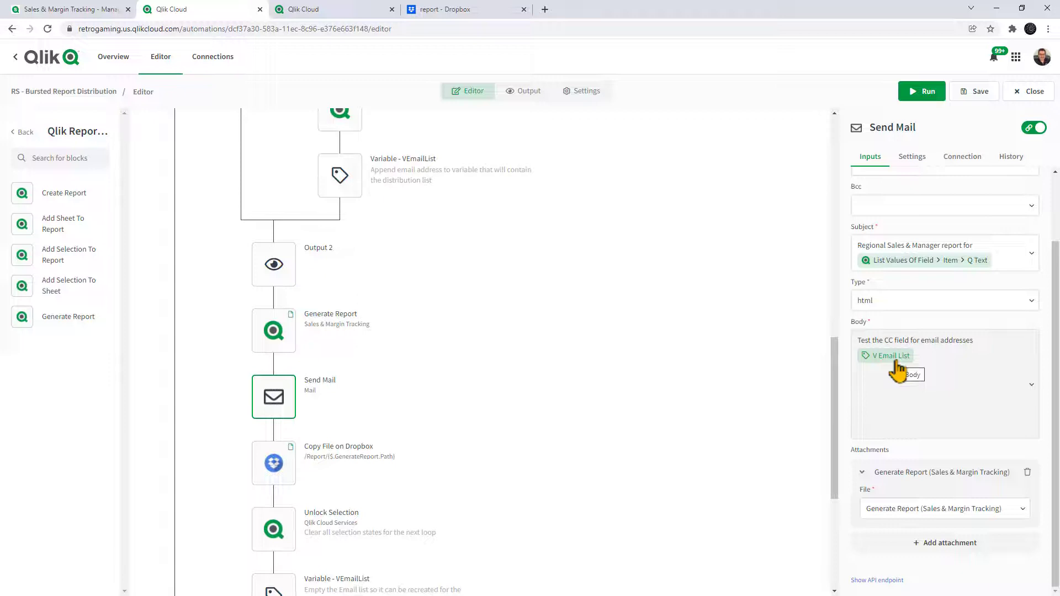
# Inspect the Copy File on Dropbox, Unlock Selection, VEmailList emptying and Exit Loop blocks that end the region loop
pyautogui.click(286, 474)
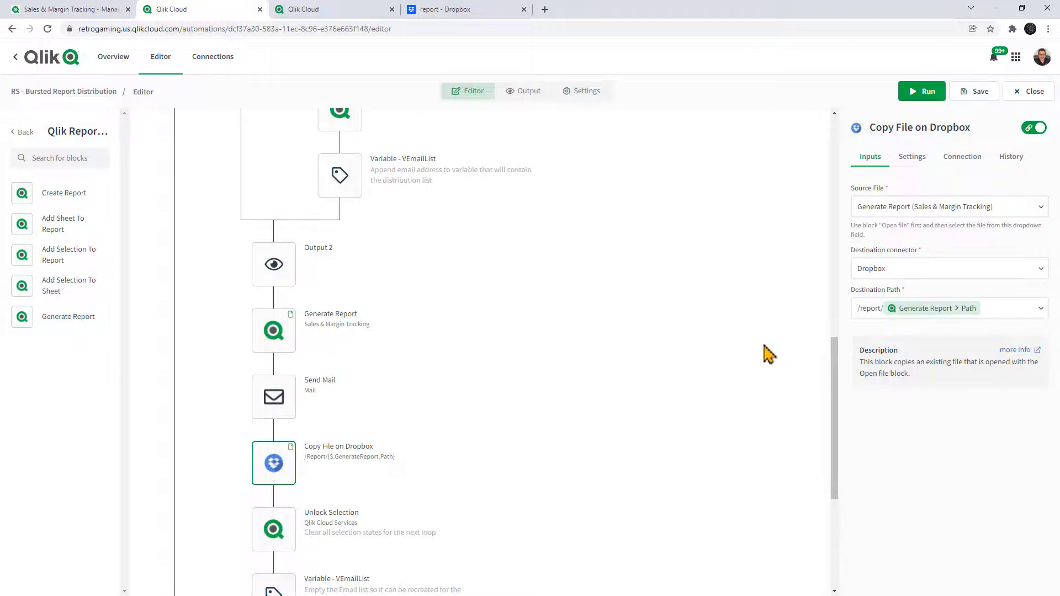
pyautogui.scroll(-2, 757, 348)
pyautogui.click(279, 422)
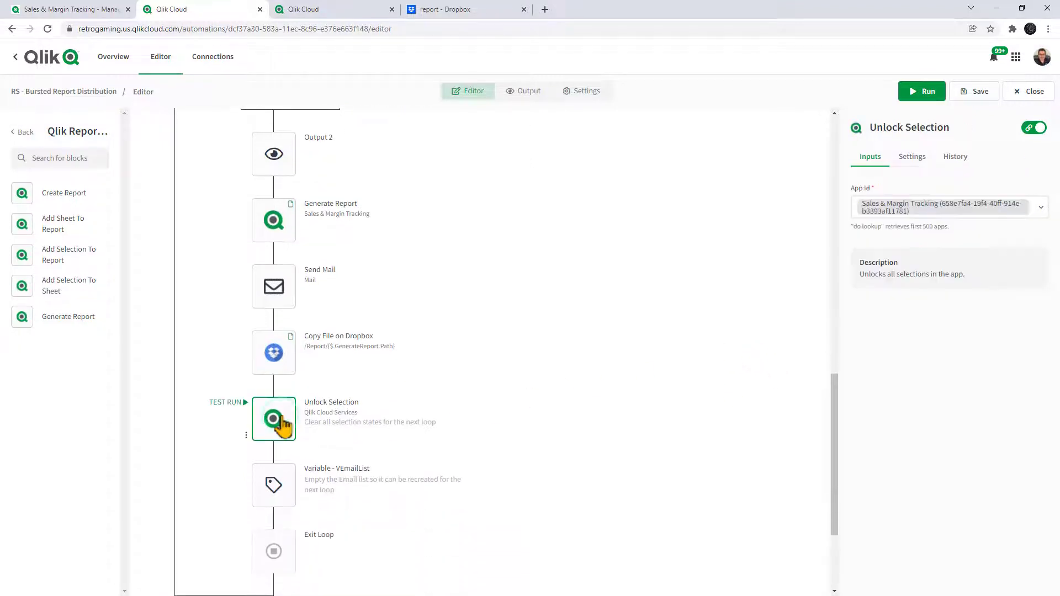
pyautogui.scroll(-1, 282, 425)
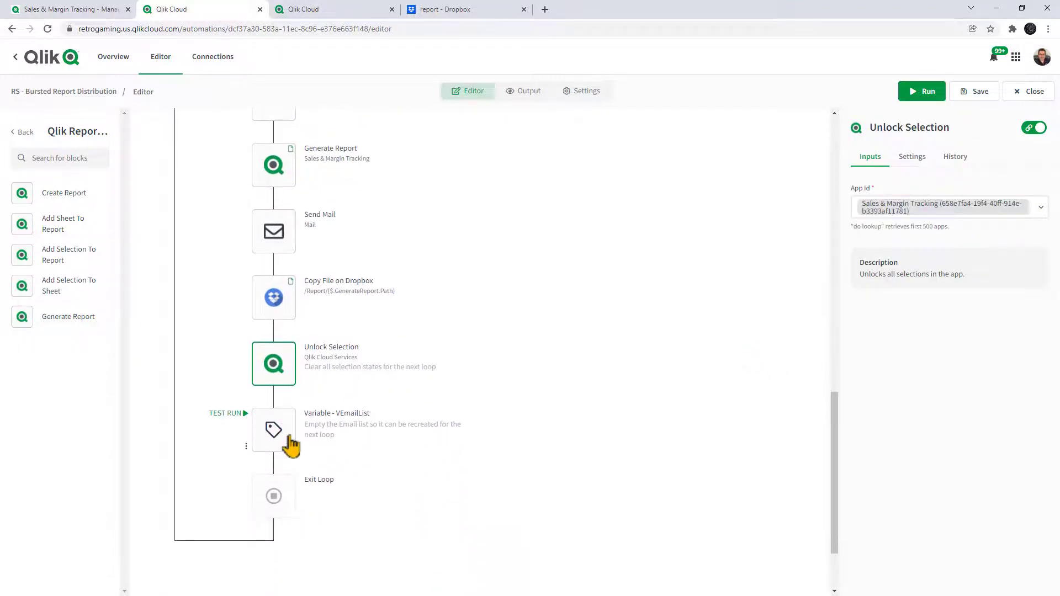
pyautogui.click(284, 433)
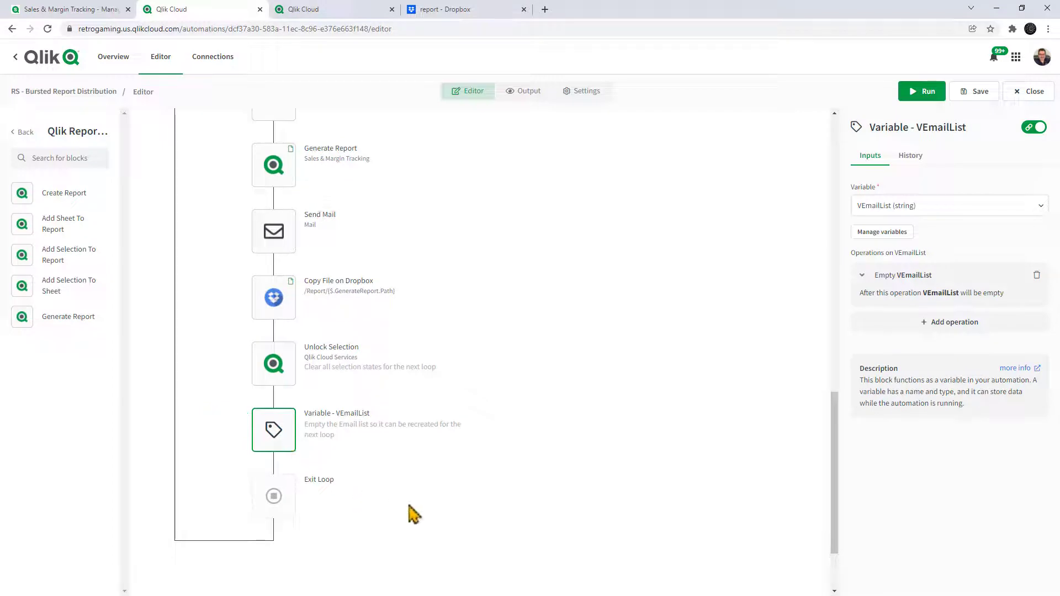
pyautogui.click(324, 512)
pyautogui.scroll(15, 601, 502)
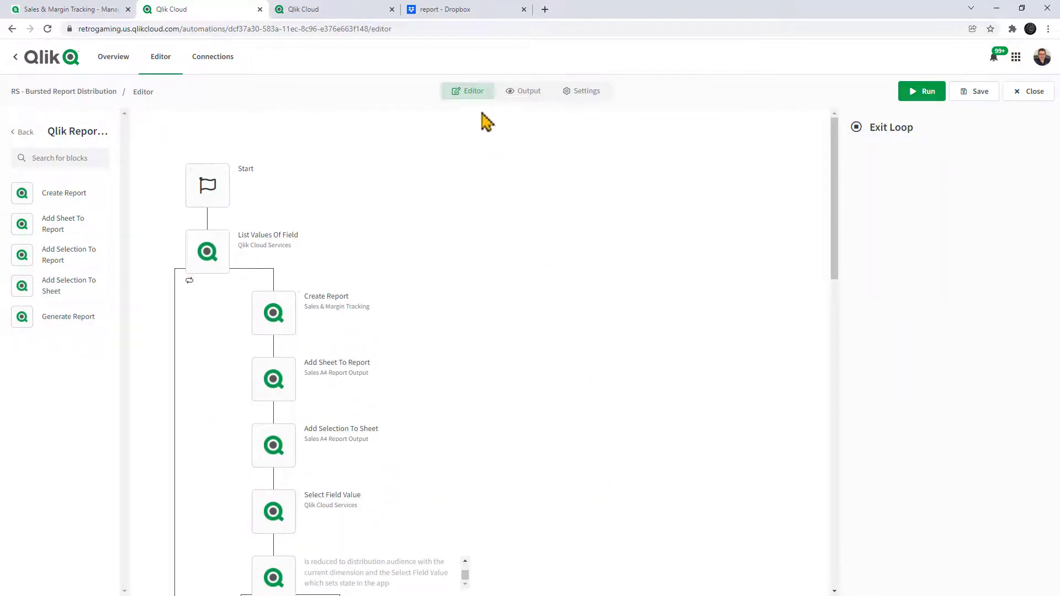
# Switch to Dropbox and delete all six regional Sales Margin Tracking PDFs from the report folder
pyautogui.click(463, 11)
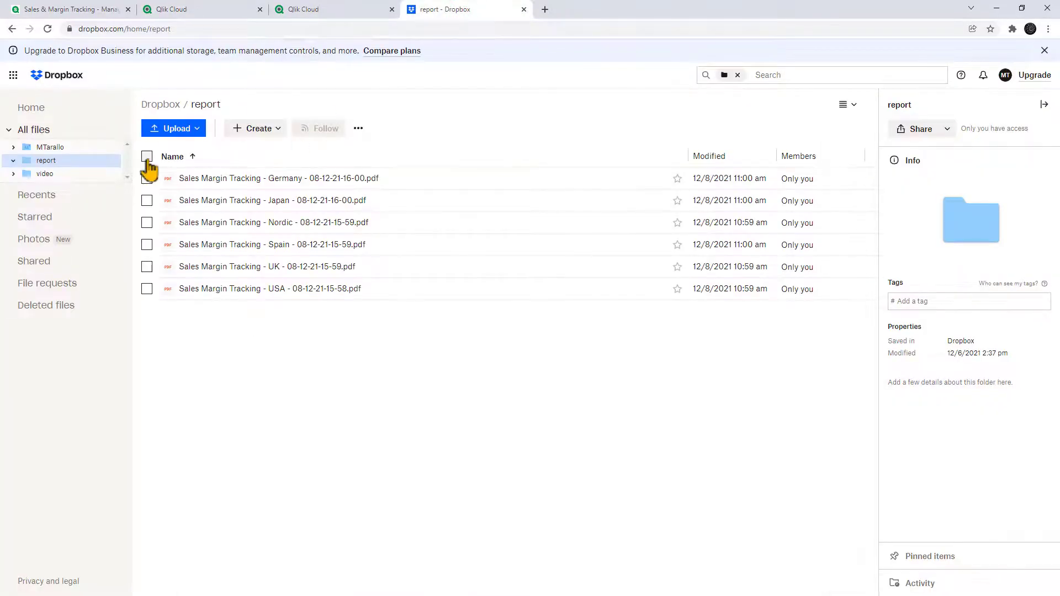
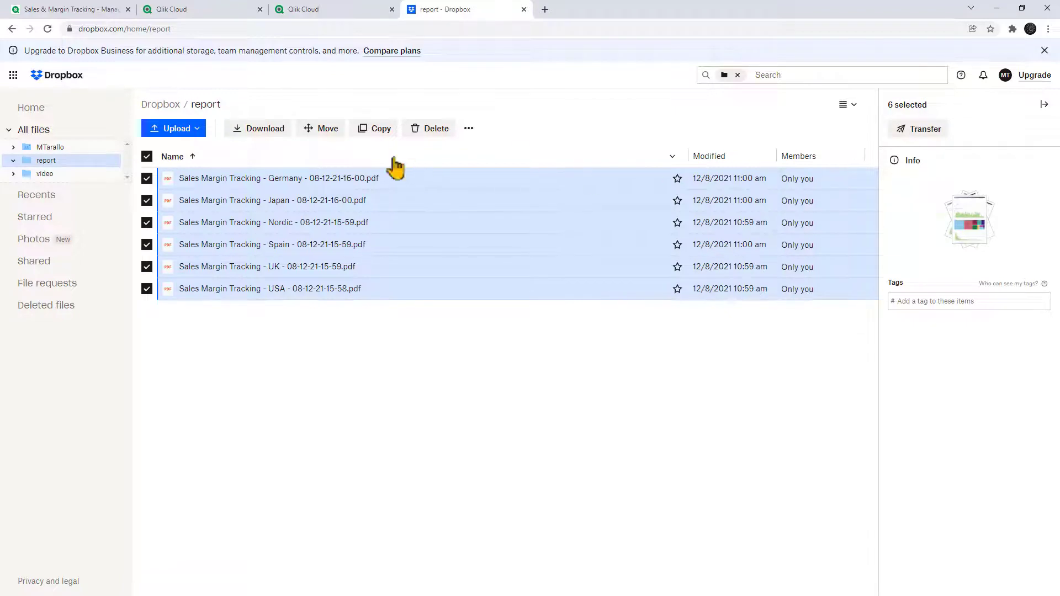
pyautogui.click(434, 130)
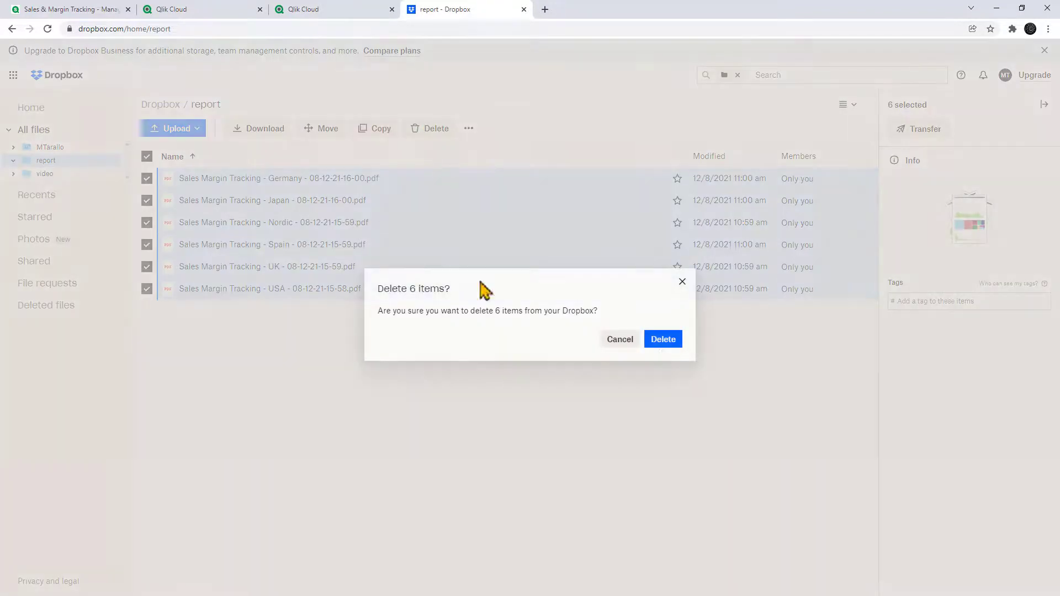
pyautogui.click(664, 341)
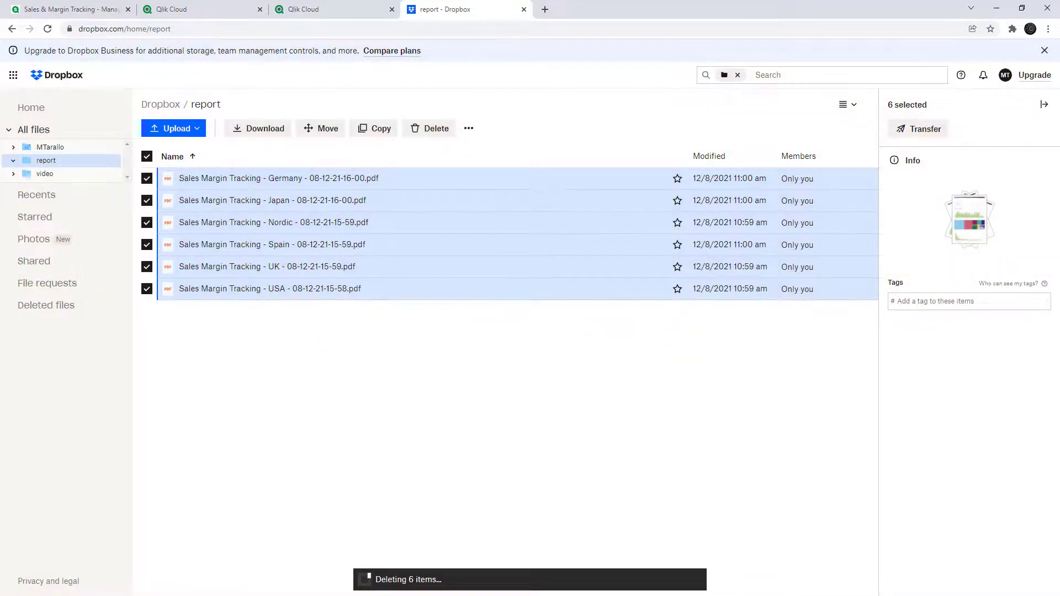
# Switch to the Outlook inbox and delete all the Regional Sales & Manager report emails
pyautogui.hotkey('alt', 'Tab')
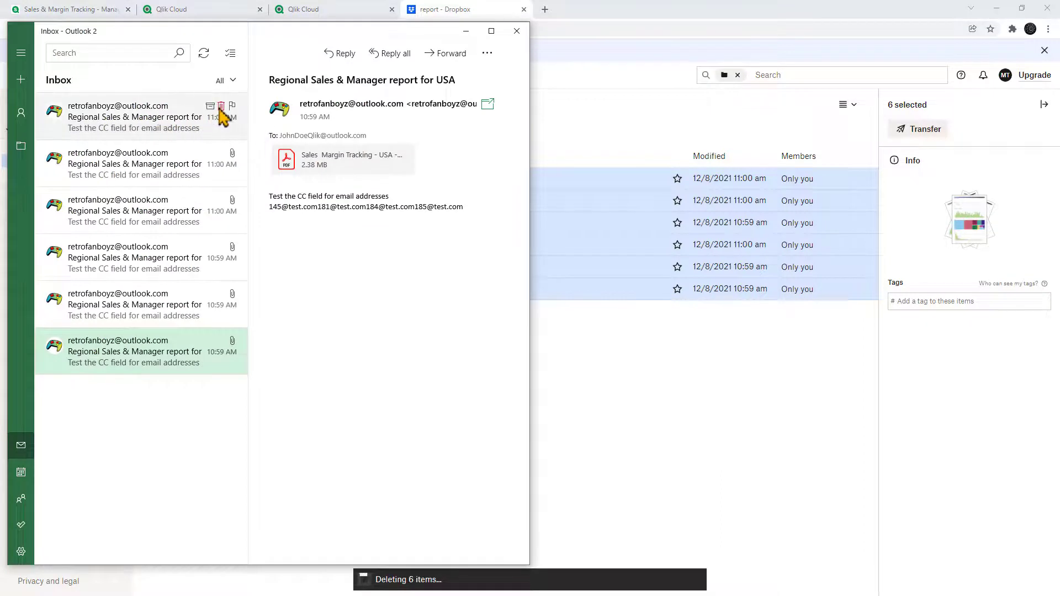
pyautogui.click(221, 106)
pyautogui.click(221, 106)
pyautogui.click(221, 106)
pyautogui.click(221, 107)
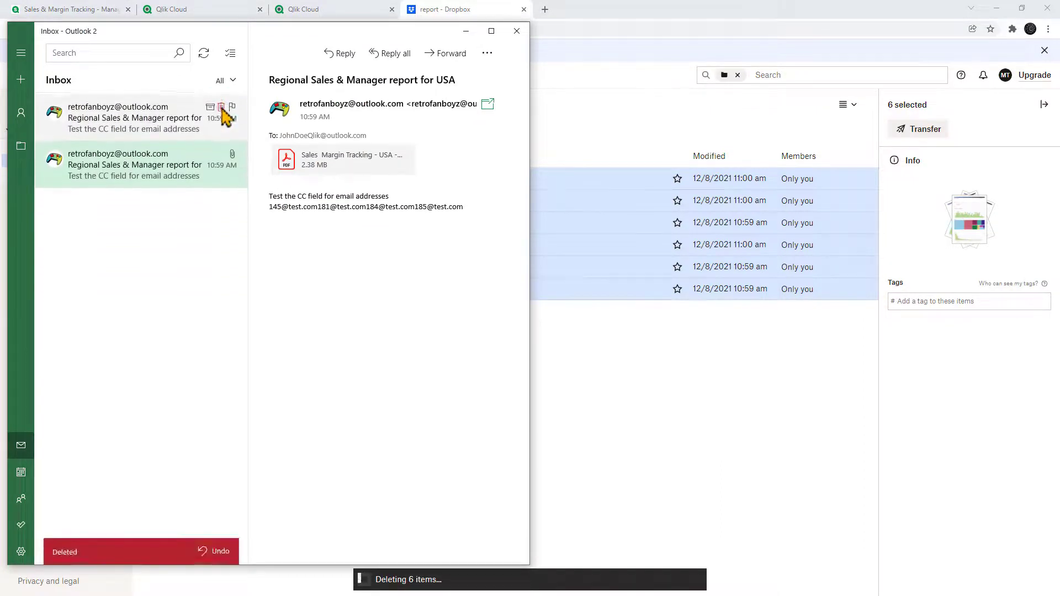
pyautogui.click(221, 106)
pyautogui.click(221, 106)
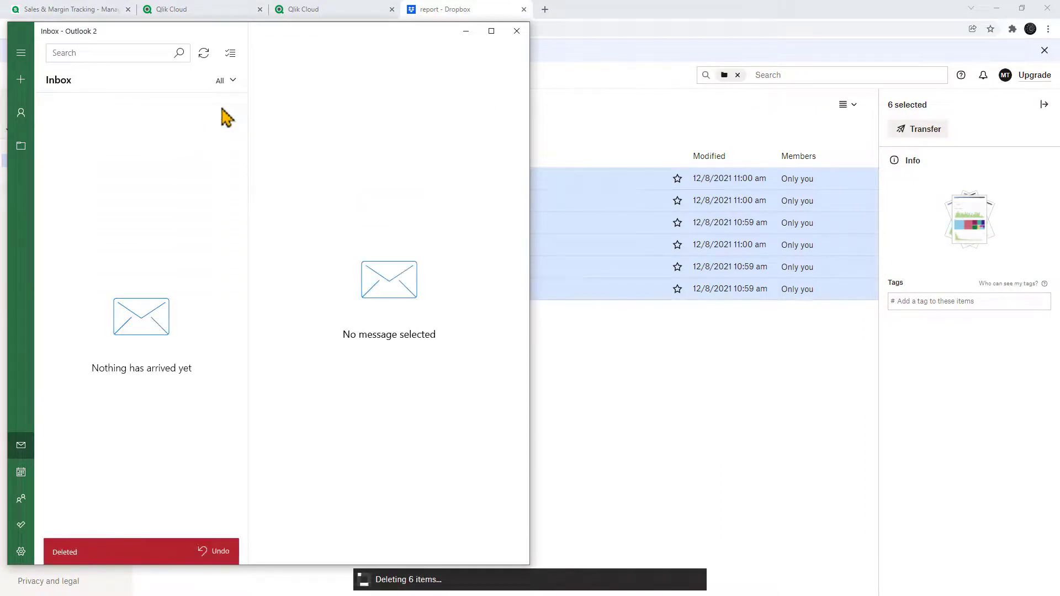
# Return to the bursted report automation, run it, and sync the mail inbox to check for the delivered reports
pyautogui.click(596, 109)
pyautogui.click(226, 10)
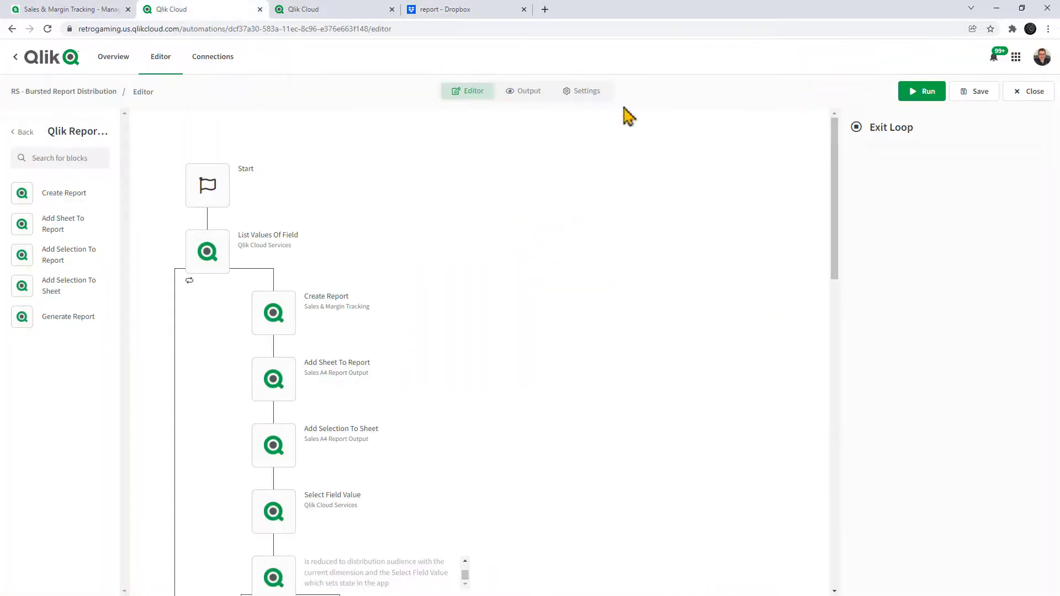
pyautogui.click(938, 94)
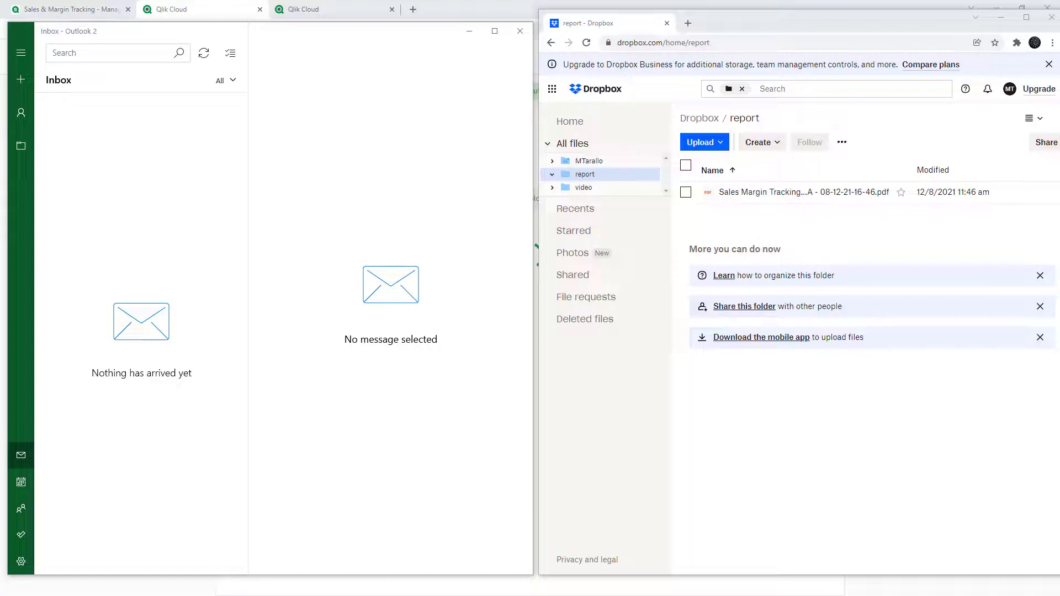
pyautogui.click(205, 54)
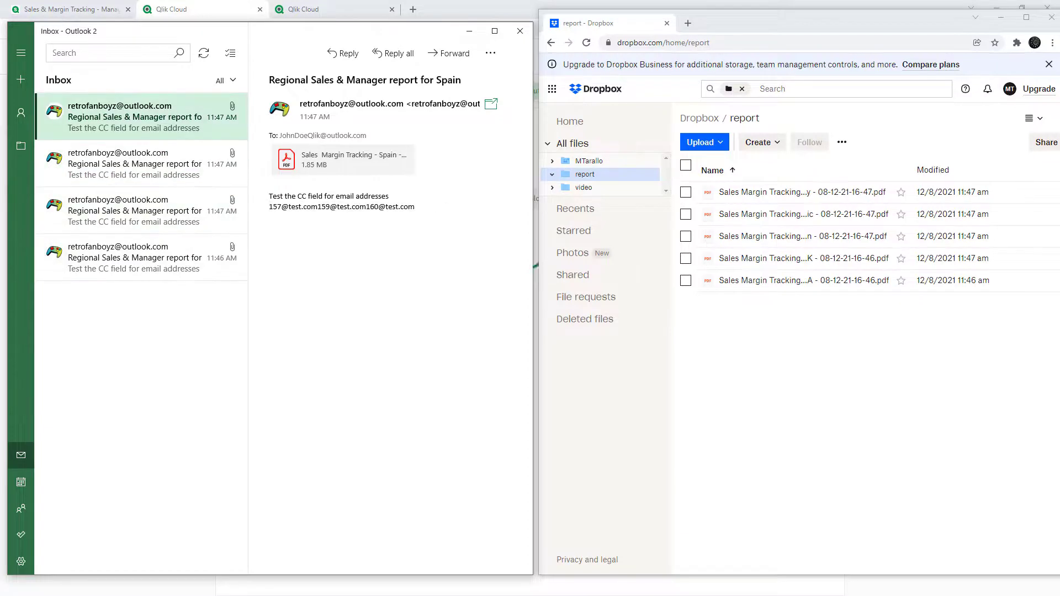
# Sync the Outlook inbox again, then enlarge the Dropbox report folder to check the delivered regional Sales Margin Tracking PDFs
pyautogui.click(205, 53)
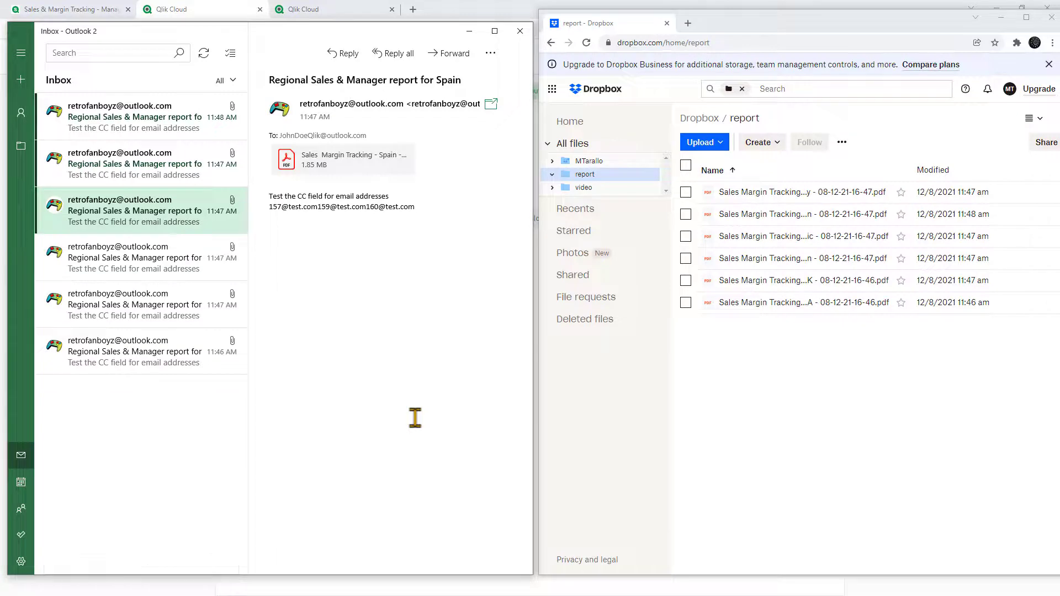
pyautogui.click(903, 20)
pyautogui.doubleClick(906, 22)
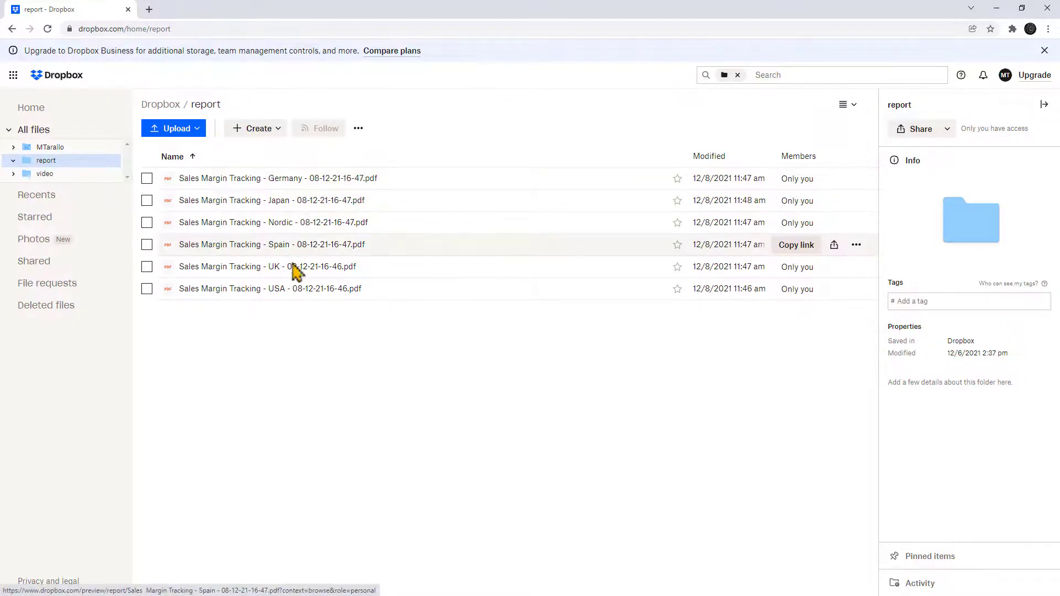
pyautogui.click(994, 9)
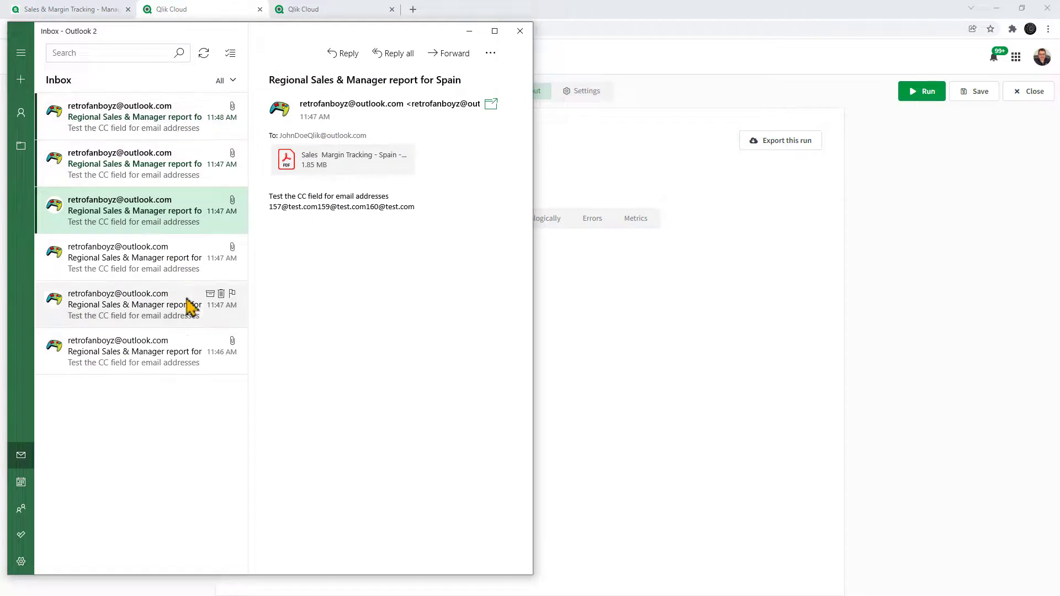
# Open each Regional Sales & Manager report email in the Outlook inbox, from USA through Japan, to check its PDF attachment and contact addresses
pyautogui.click(187, 348)
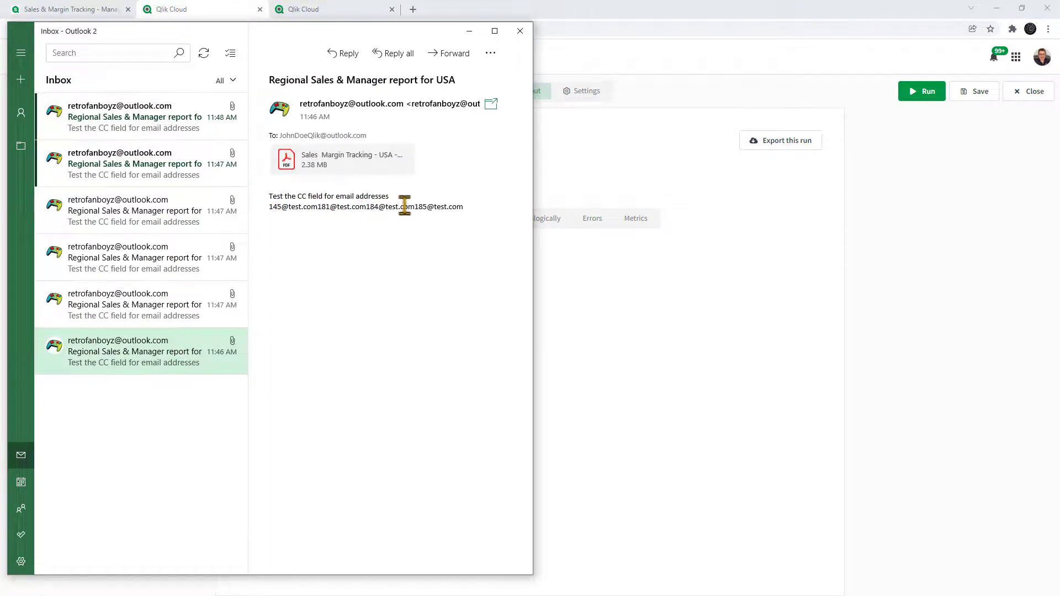
pyautogui.click(150, 304)
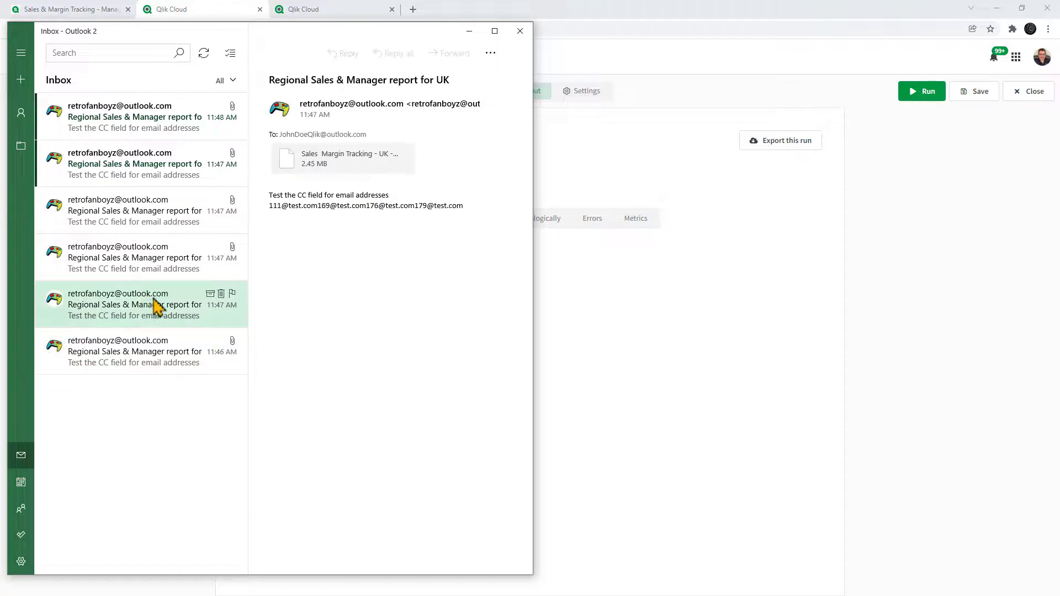
pyautogui.click(173, 258)
pyautogui.click(165, 213)
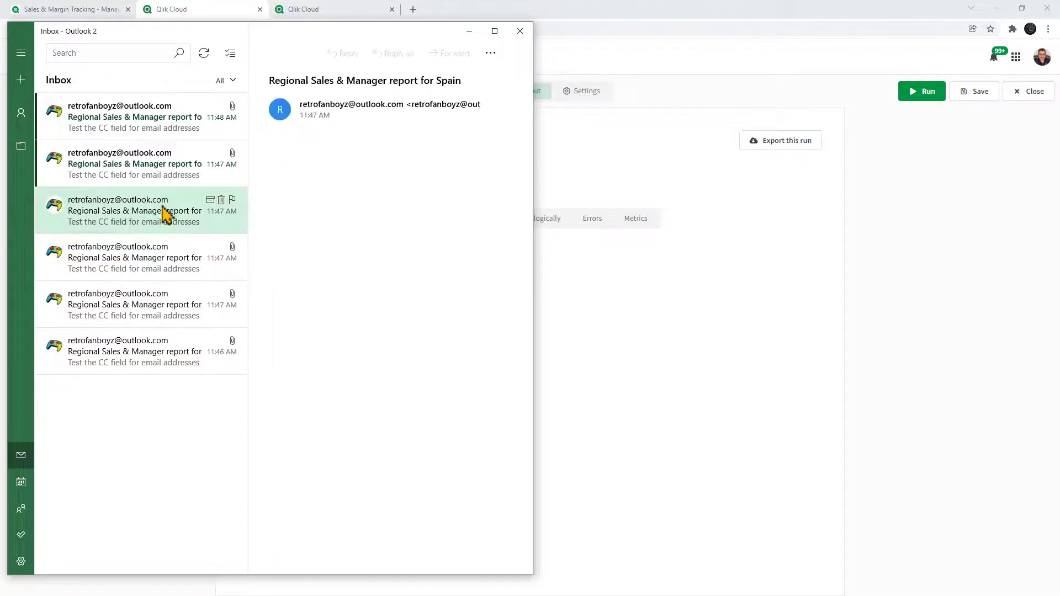
pyautogui.click(159, 164)
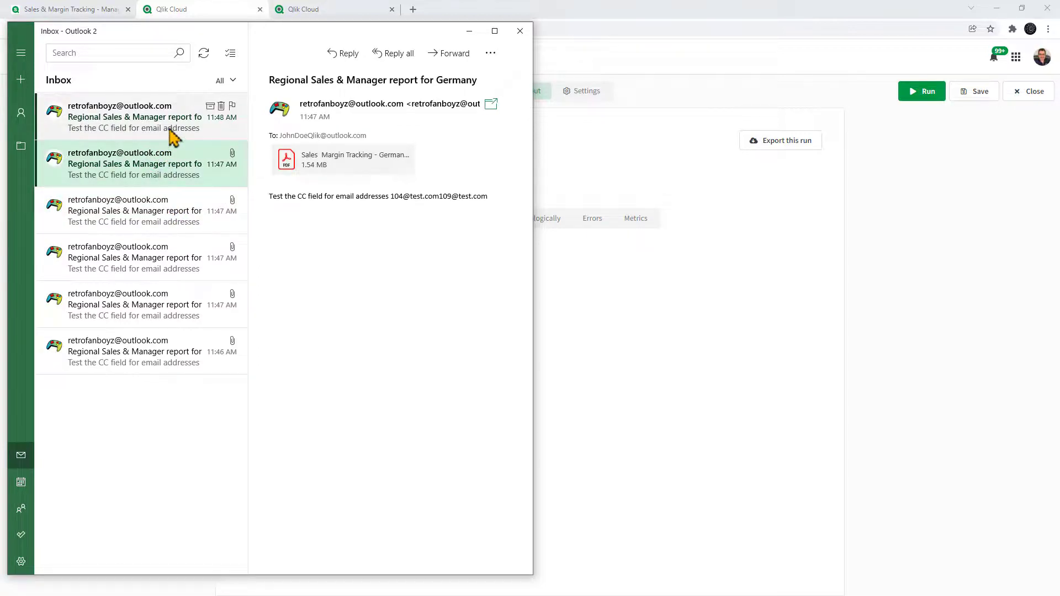
pyautogui.click(172, 134)
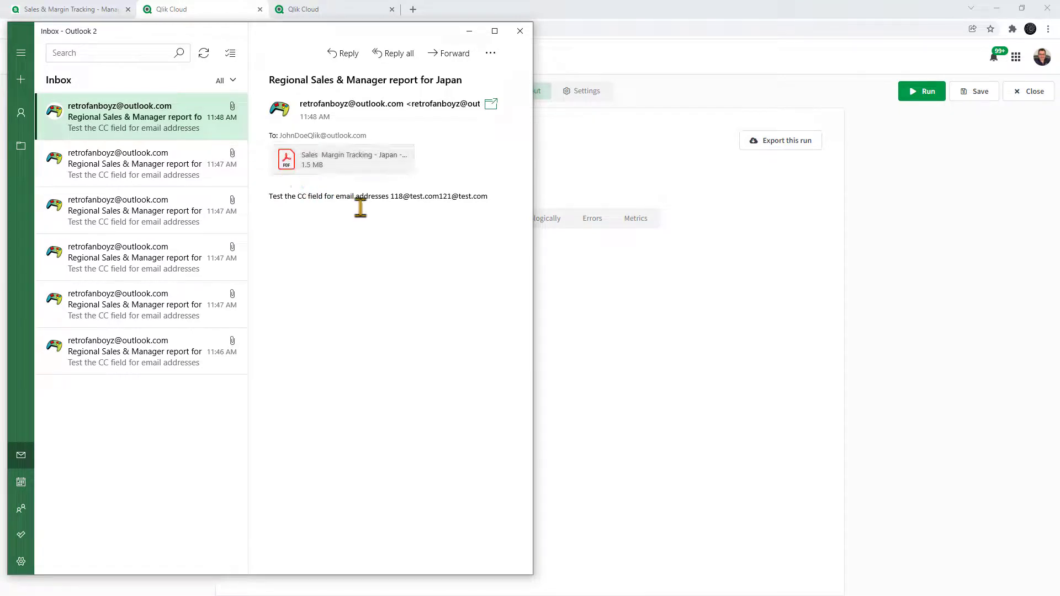
# Return to the RS - Bursted Report Distribution automation and review its block flow and the output of the run
pyautogui.click(468, 32)
pyautogui.click(479, 95)
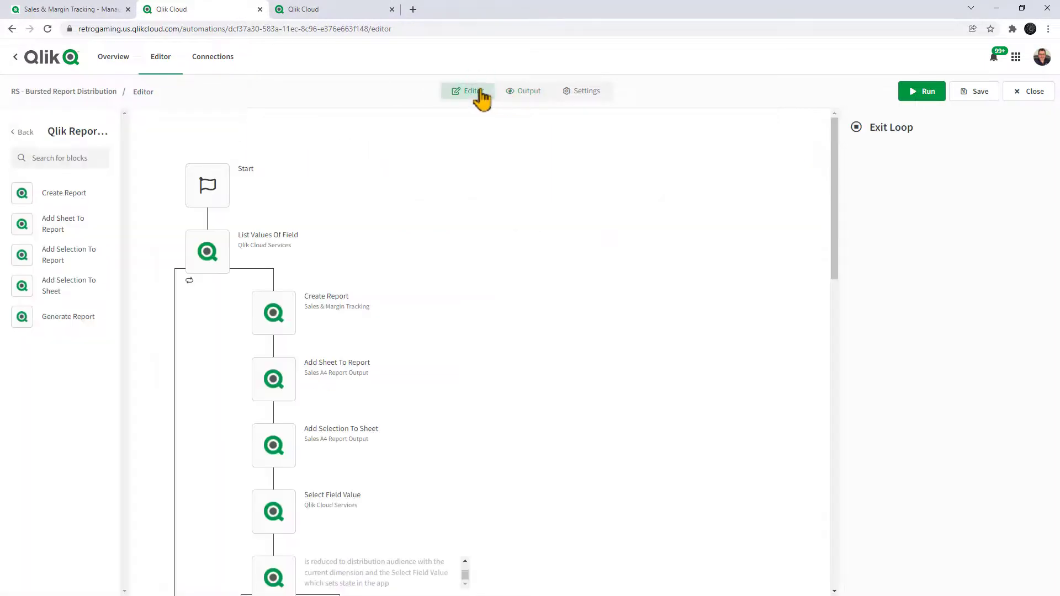
pyautogui.click(521, 95)
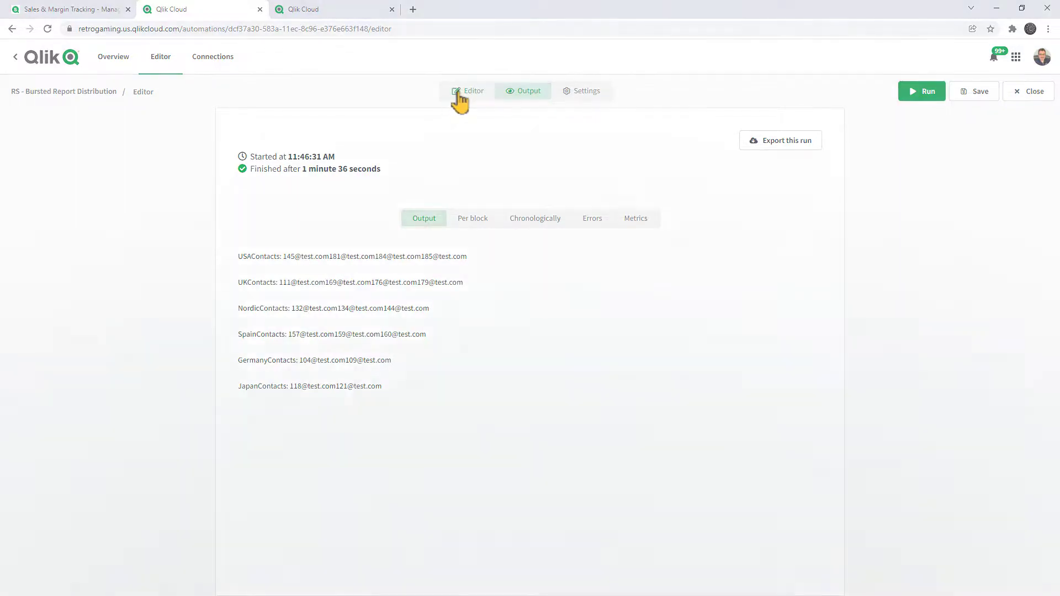
pyautogui.click(460, 93)
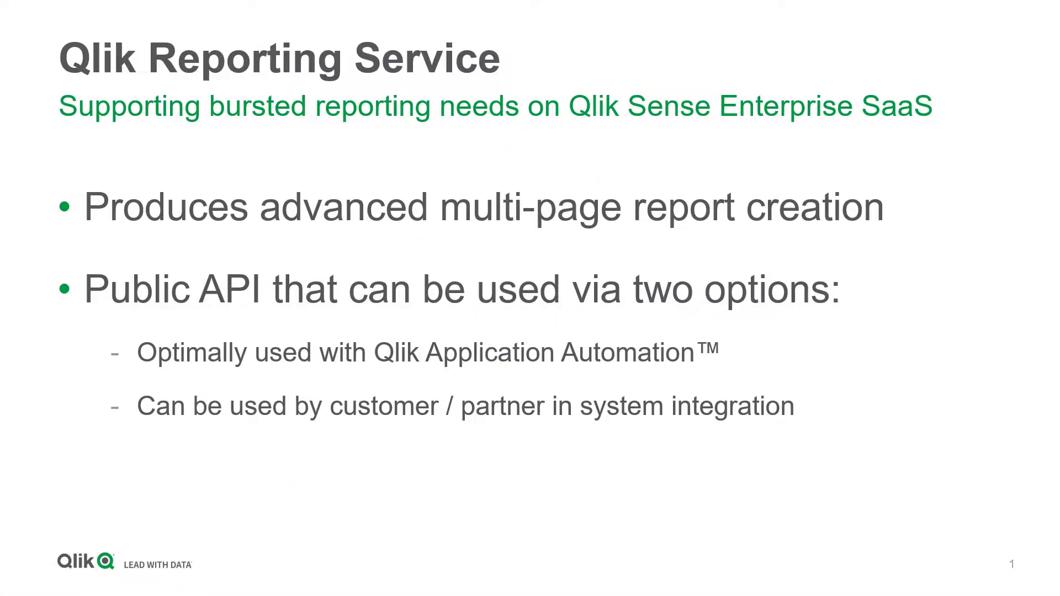